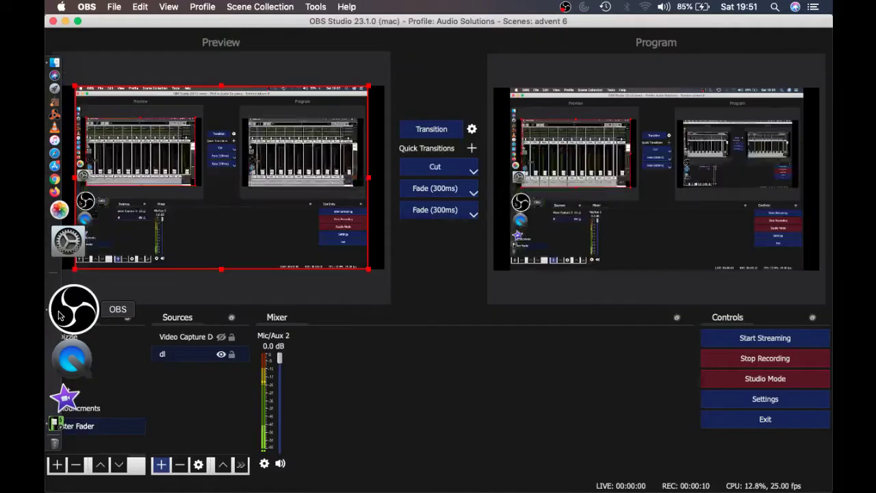
Switch to Master Fader and bring the first input channels of the mixer into view
click(52, 350)
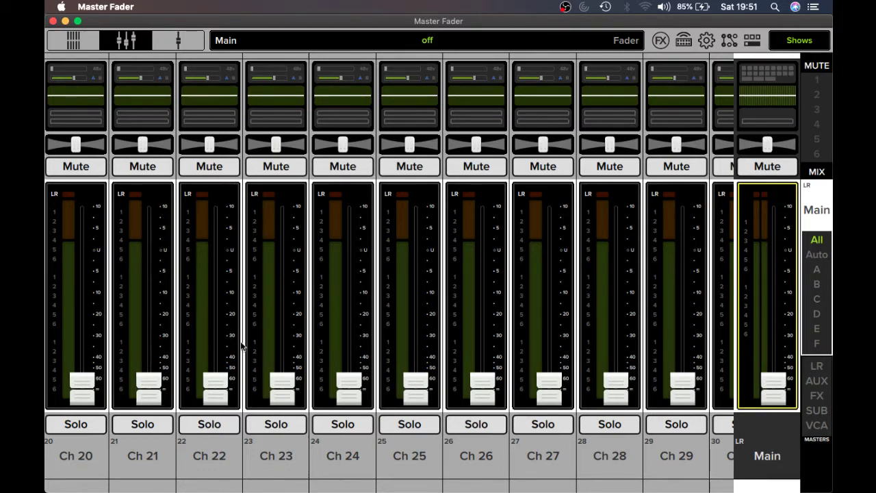
scroll(254, 352, right, 8)
scroll(254, 352, left, 20)
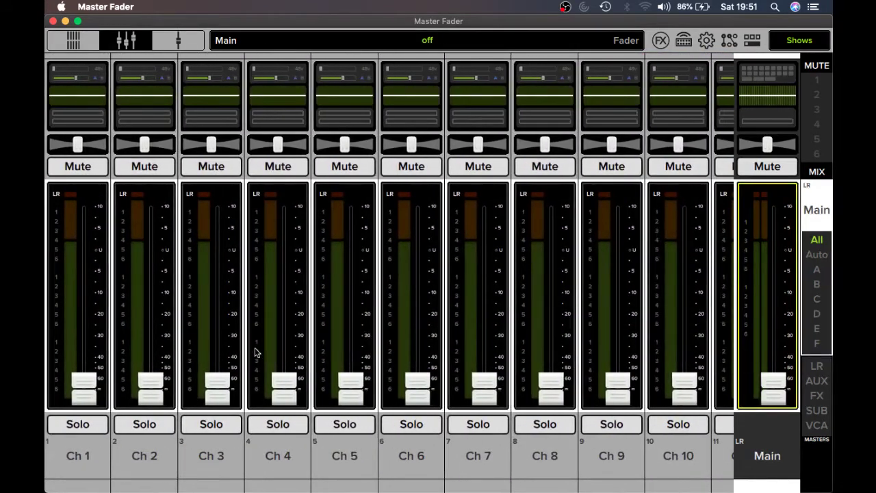
click(66, 458)
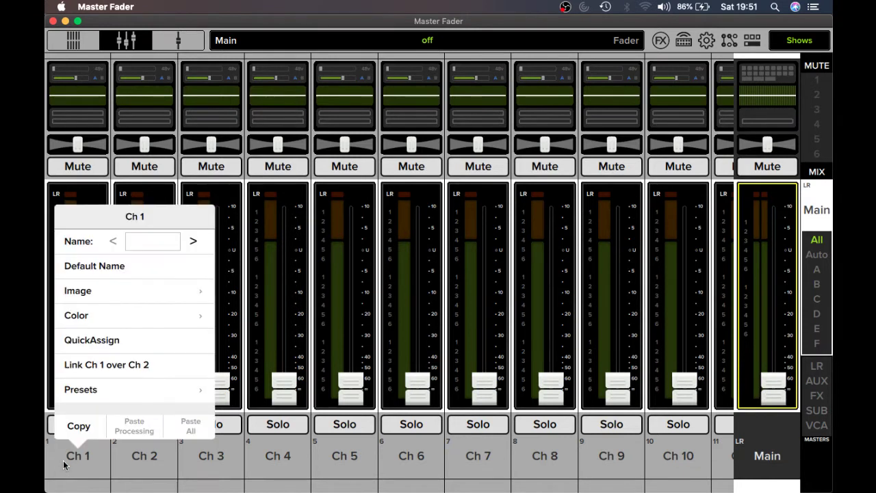
click(94, 339)
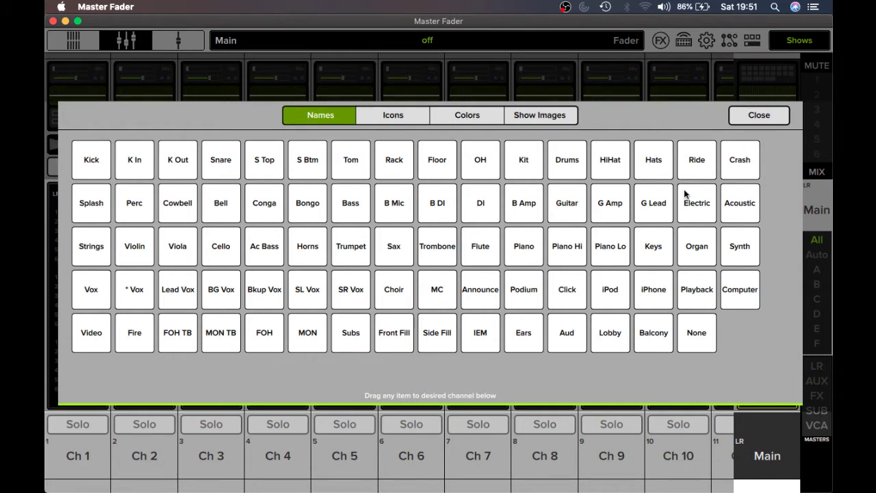
click(759, 116)
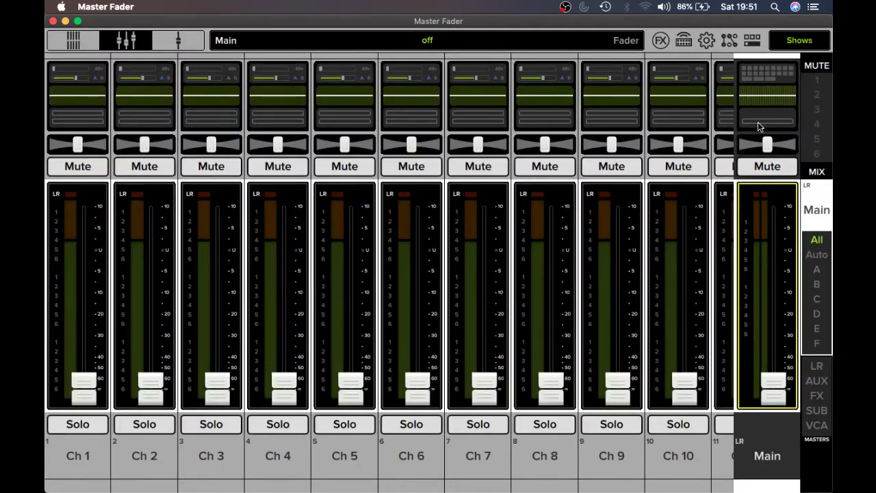
Use QuickAssign to name channel 1 Viola and channel 2 Lead Vox
click(86, 456)
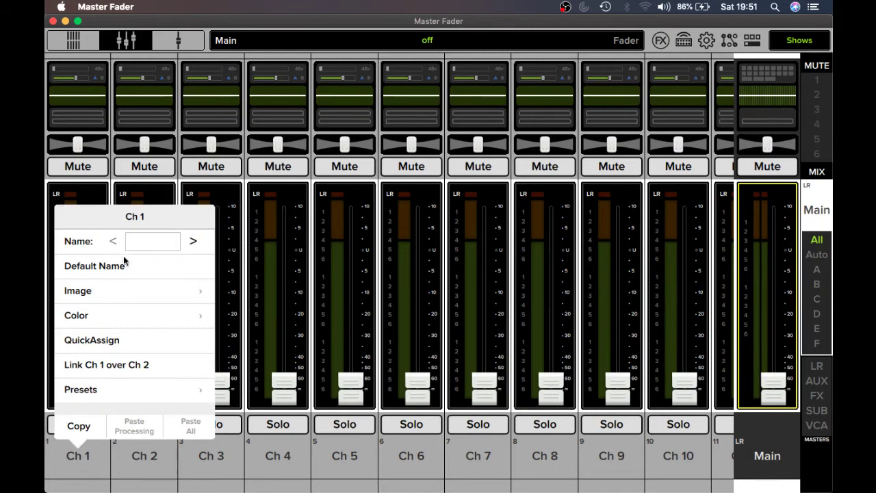
click(118, 349)
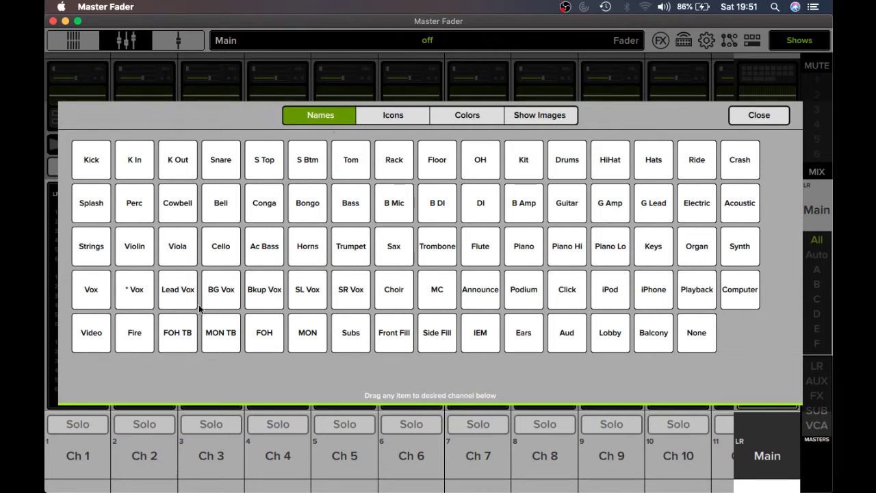
drag(195, 244, 80, 484)
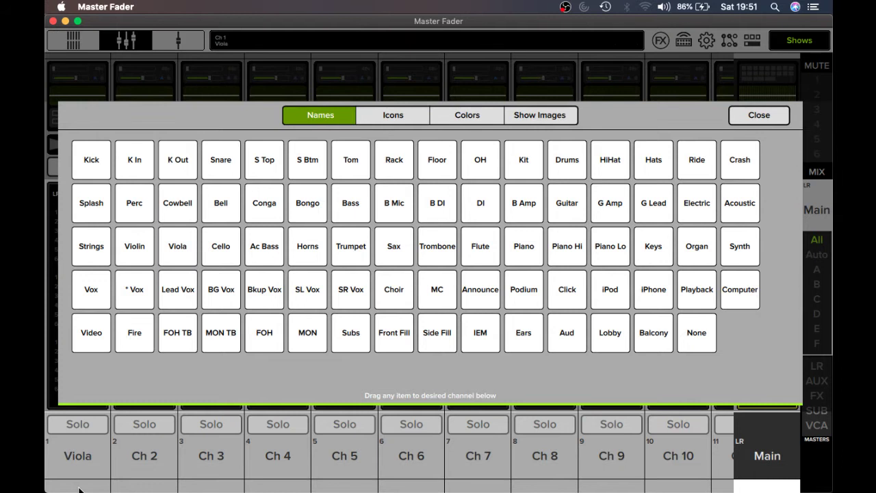
drag(190, 286, 147, 428)
Assign the violin icon to the Viola channel and the male silhouette icon to the Lead Vox channel
click(394, 114)
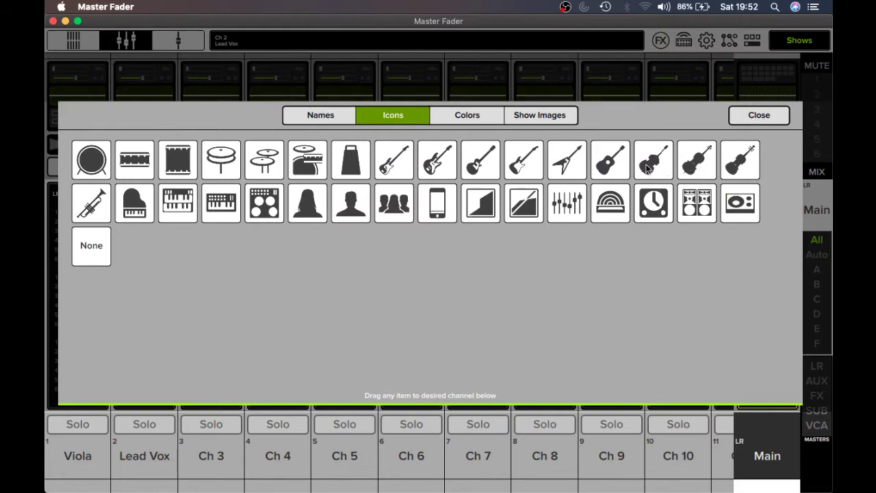
drag(744, 169, 49, 472)
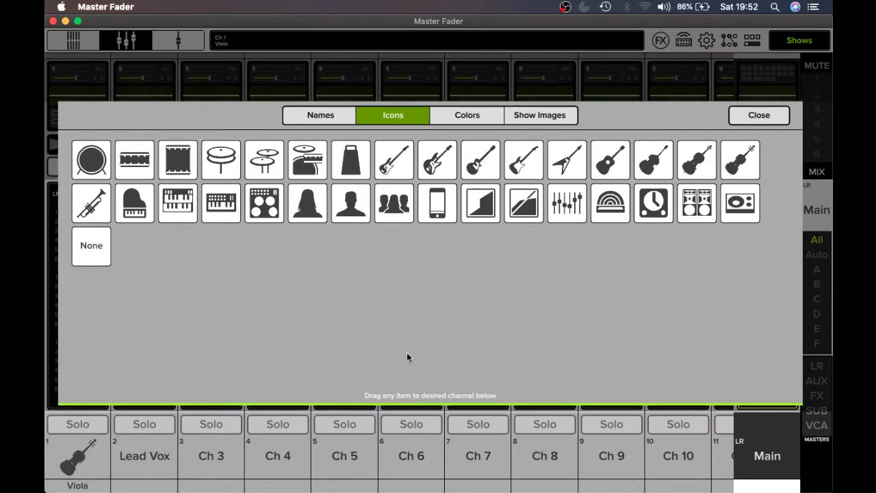
drag(344, 213, 130, 482)
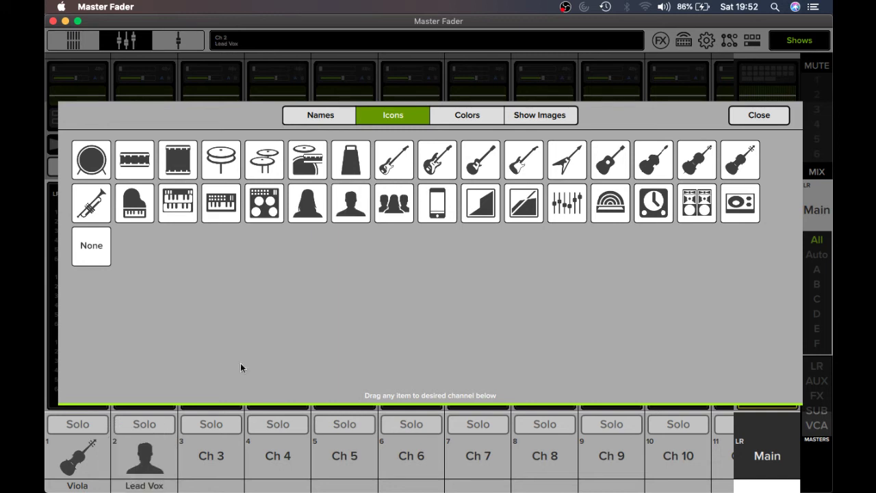
Color the Viola channel light green and the Lead Vox channel coral red, check the show images, and close QuickAssign
click(472, 117)
drag(395, 151, 54, 487)
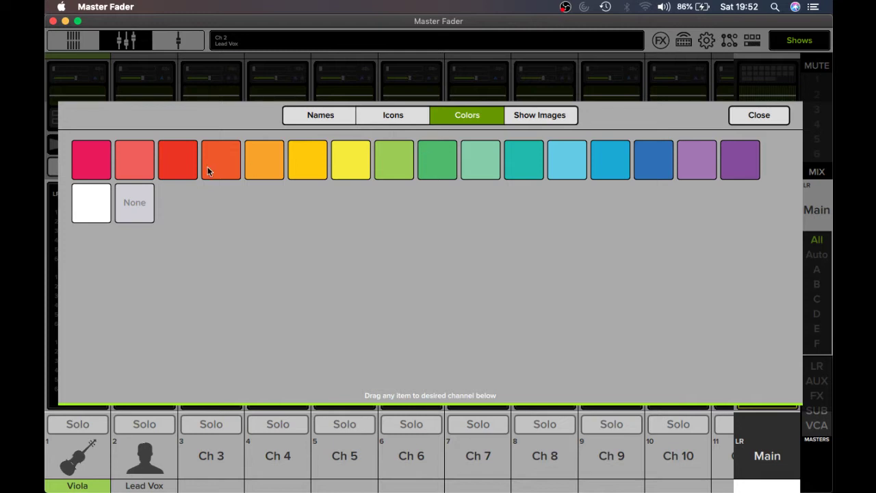
drag(134, 170, 144, 486)
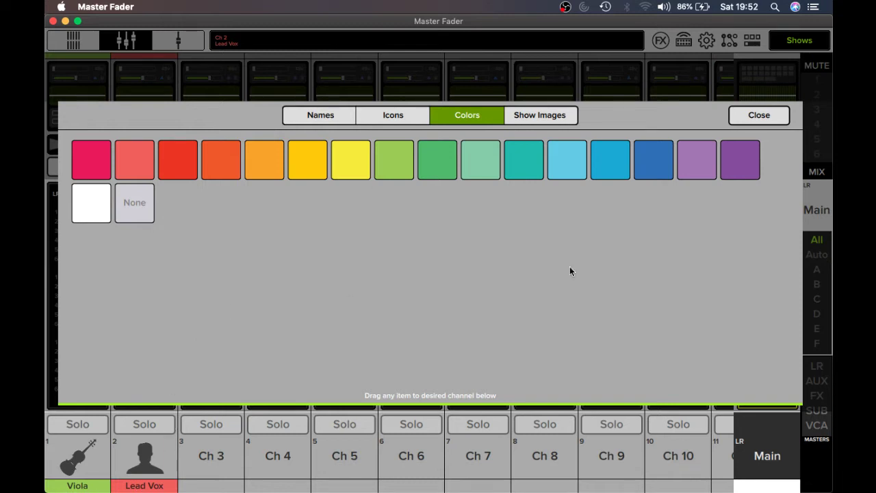
click(554, 114)
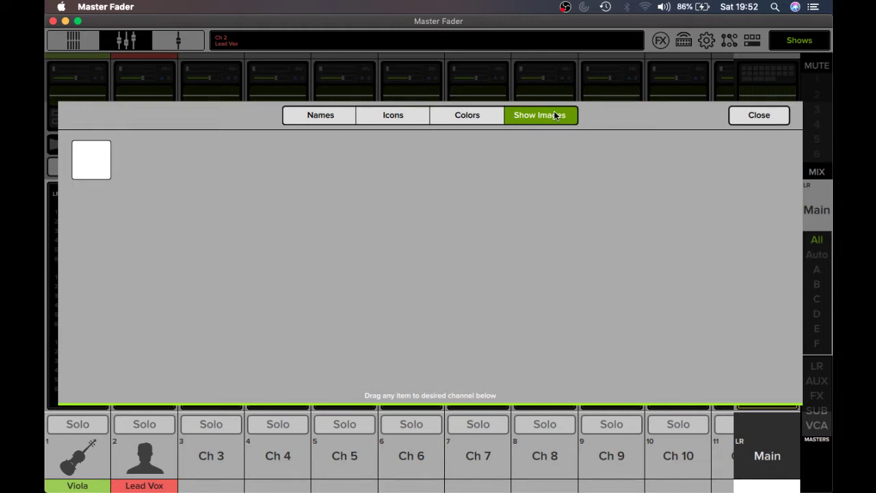
click(758, 117)
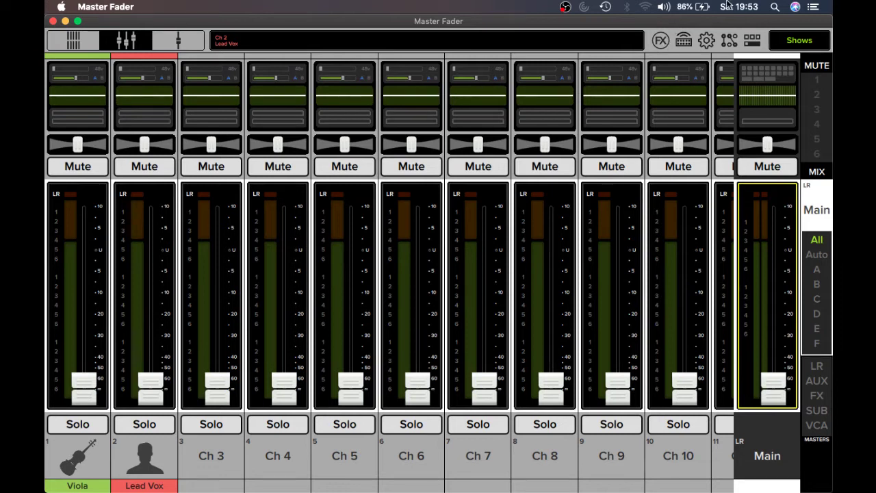
Inspect the Mic Pre patching page and the four FX slots
click(729, 40)
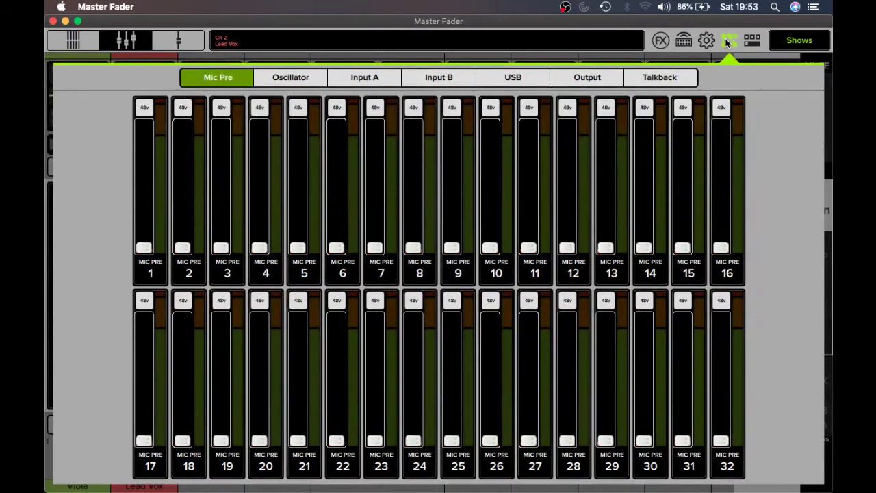
click(730, 40)
click(661, 41)
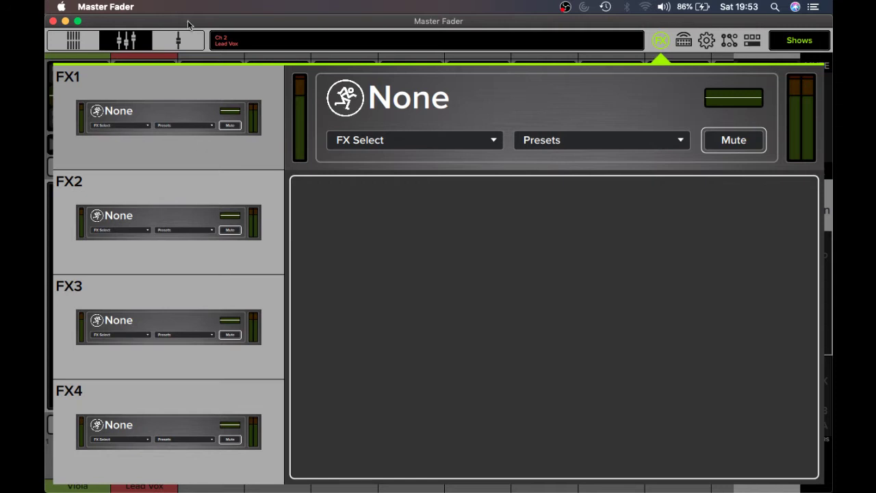
click(135, 42)
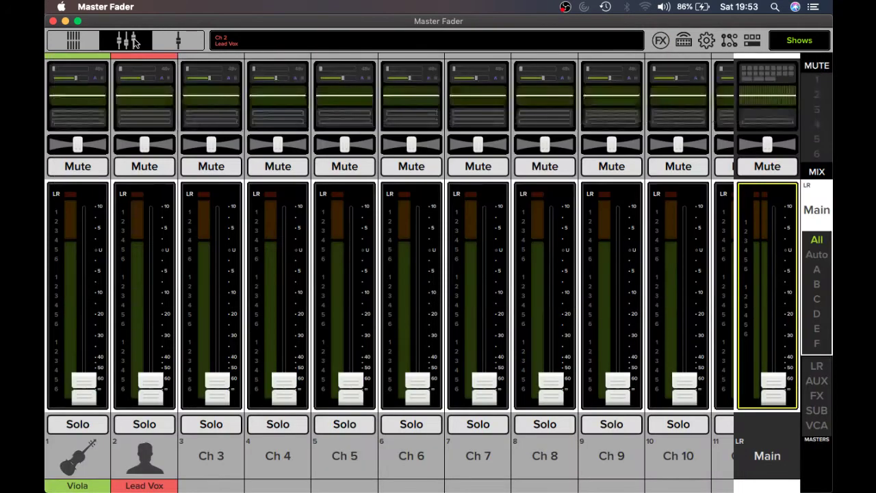
Set the Viola channel's sends to -50.5 dB for FX1, -34.5 dB for FX2 and -29.2 dB for FX4, and raise FX3 slightly
click(55, 463)
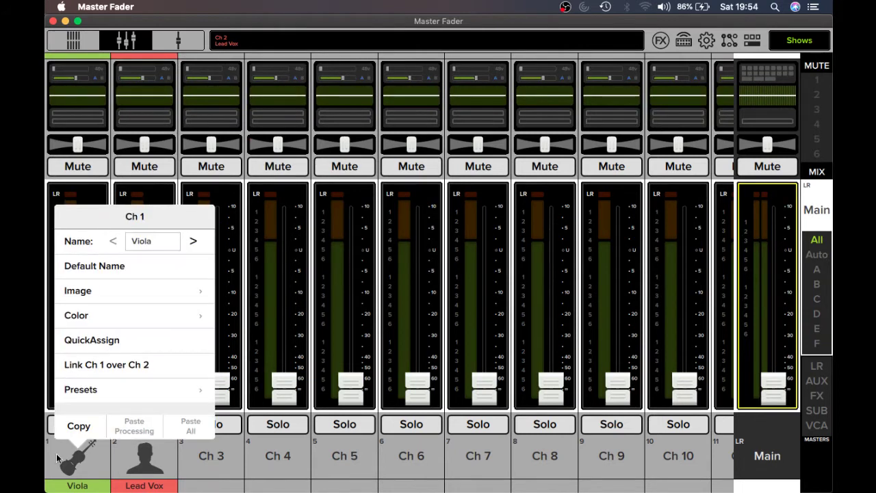
click(75, 477)
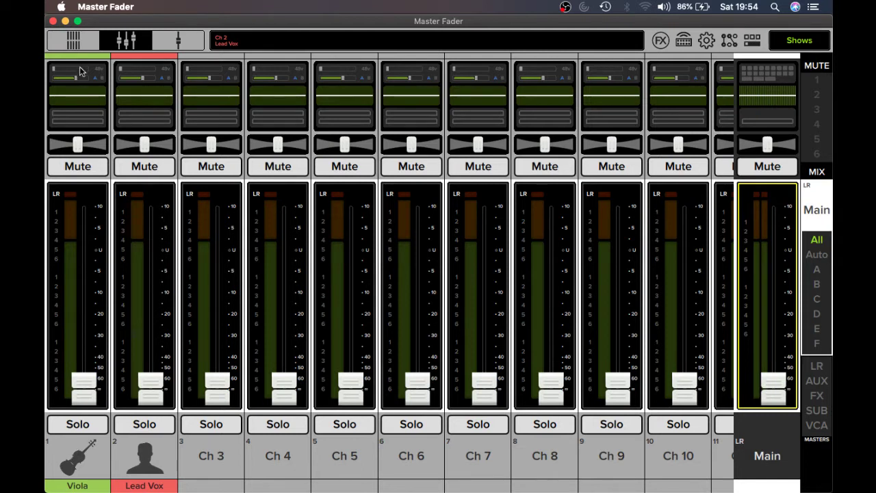
click(80, 93)
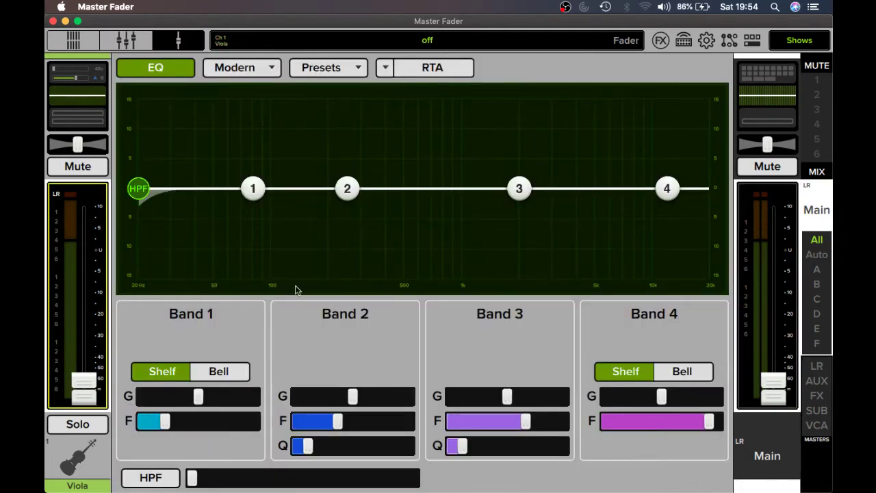
scroll(344, 351, up, 10)
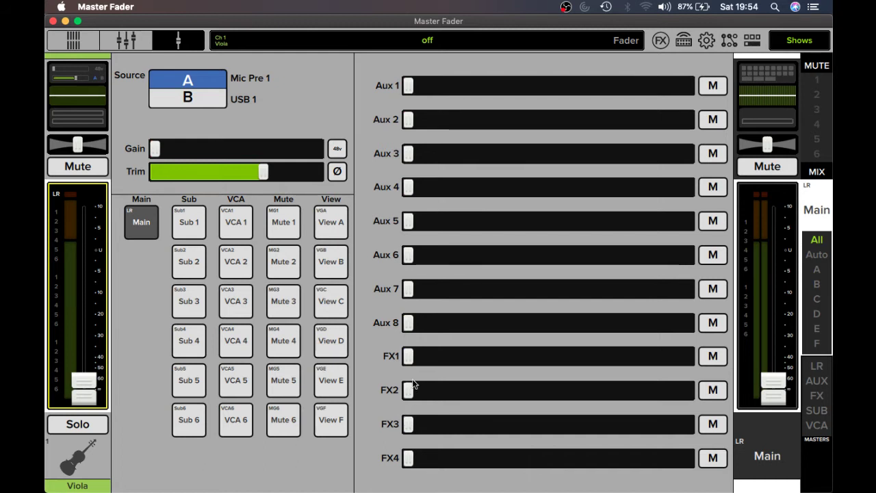
drag(409, 362, 441, 365)
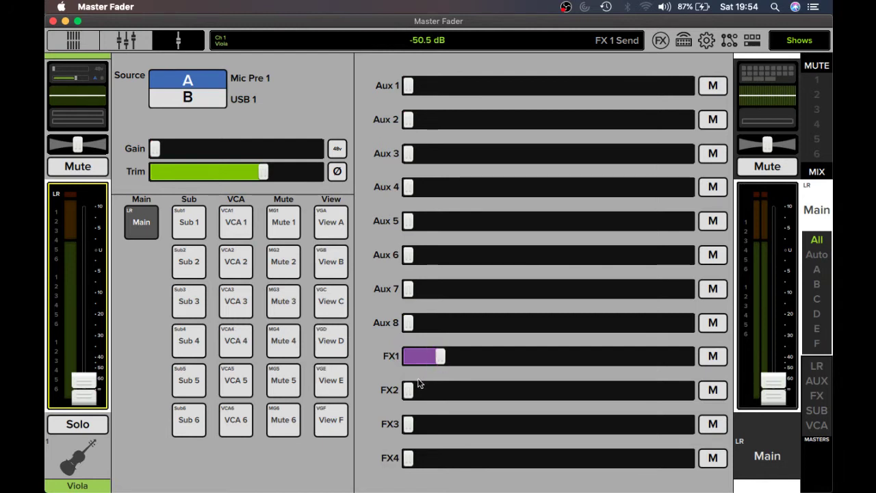
drag(409, 390, 476, 415)
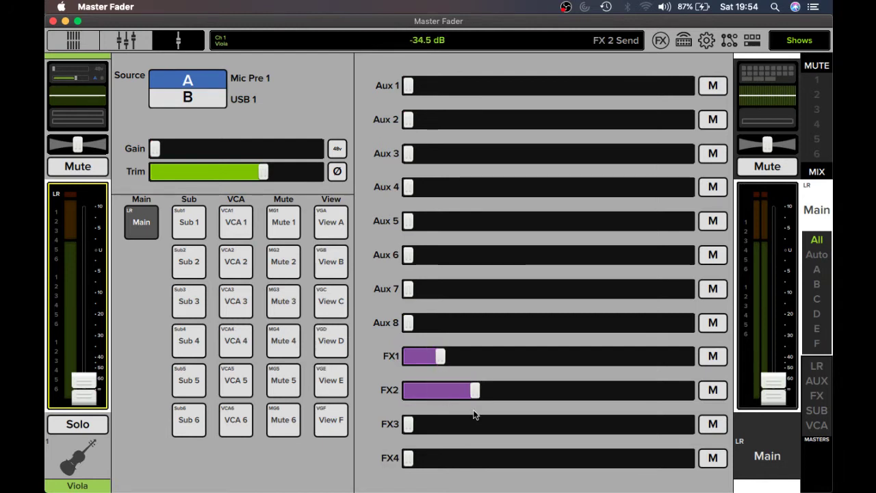
drag(409, 424, 492, 490)
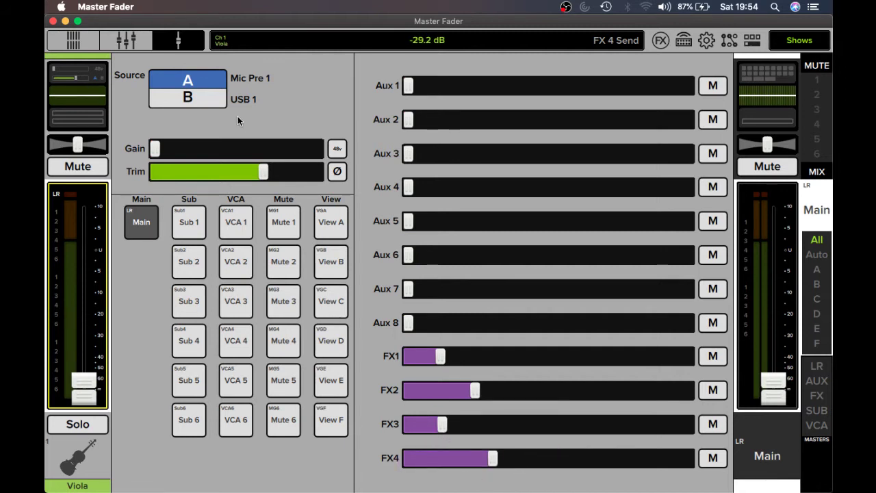
click(132, 41)
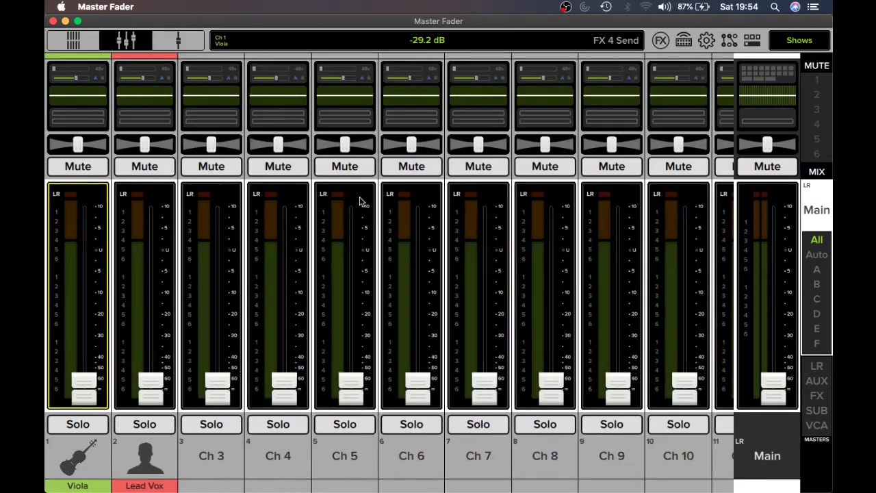
Raise the FX 1 return fader in the main mix to about -26.3 dB
scroll(362, 199, right, 20)
scroll(363, 199, left, 15)
scroll(362, 200, right, 5)
scroll(361, 201, right, 10)
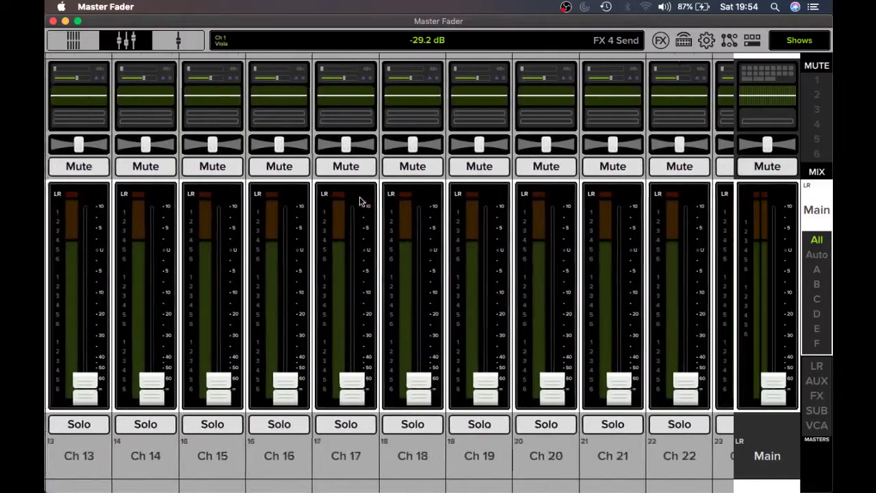
scroll(361, 201, right, 8)
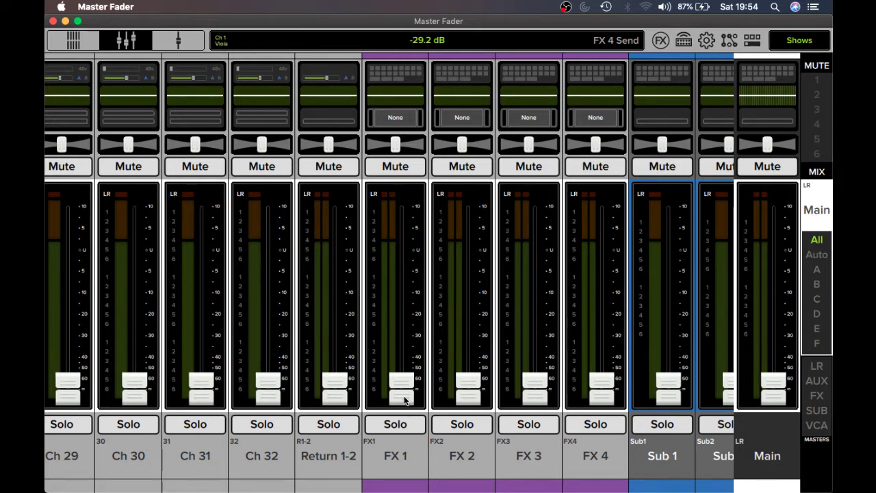
drag(404, 401, 389, 349)
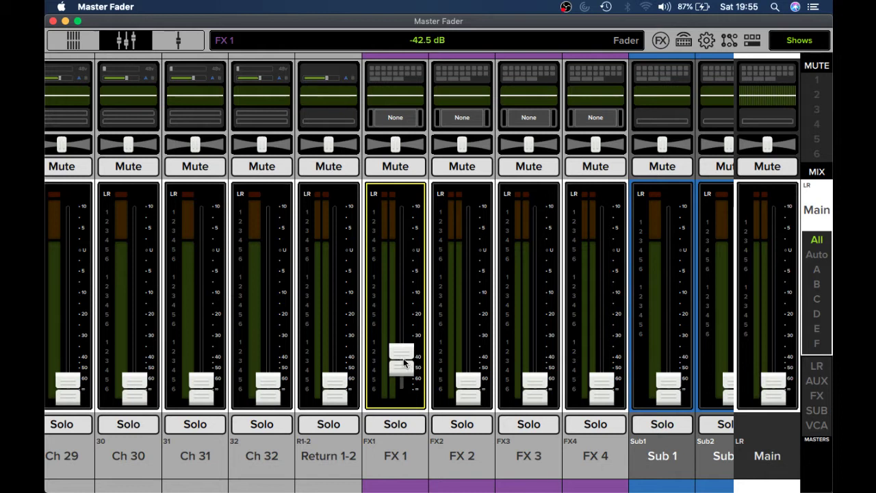
drag(404, 363, 400, 339)
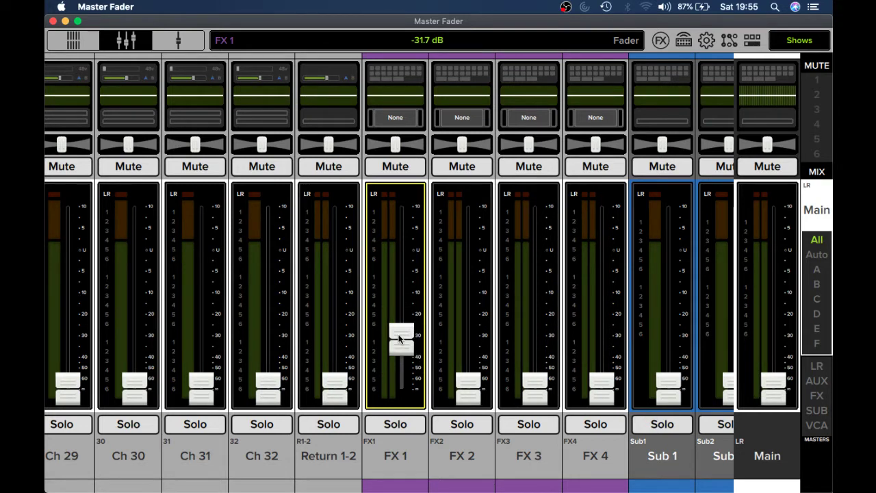
drag(401, 339, 400, 333)
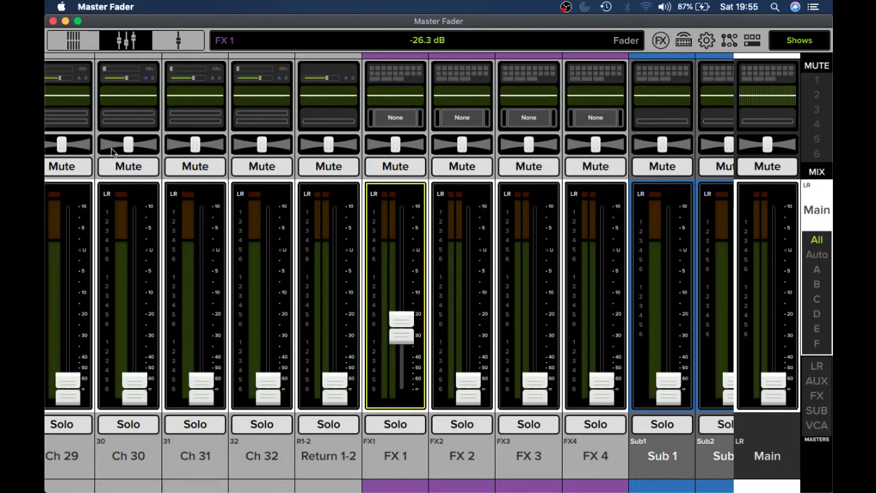
Review the Viola channel's source, routing, aux sends and FX sends in its channel view
scroll(66, 194, right, 10)
scroll(66, 193, left, 15)
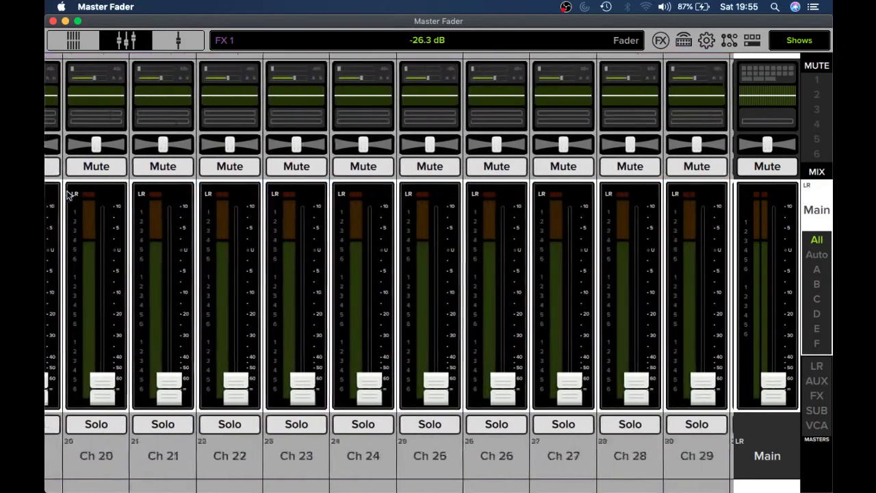
click(72, 446)
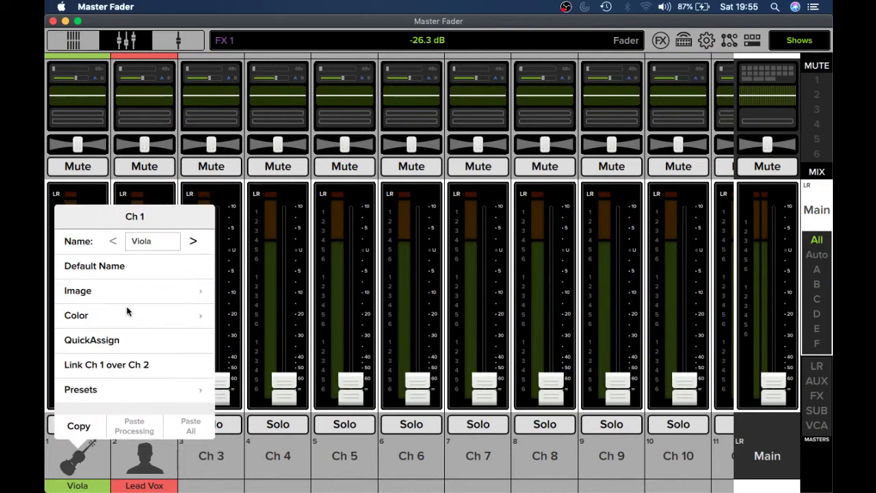
click(83, 460)
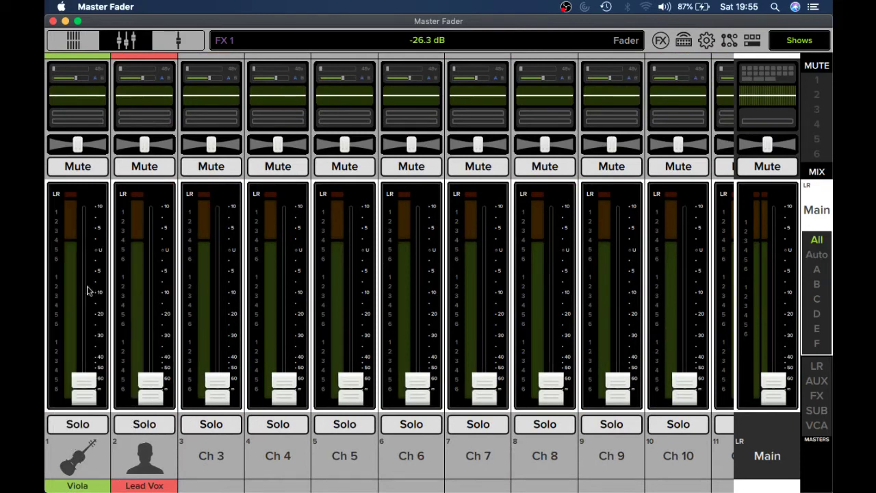
click(89, 94)
scroll(337, 354, left, 5)
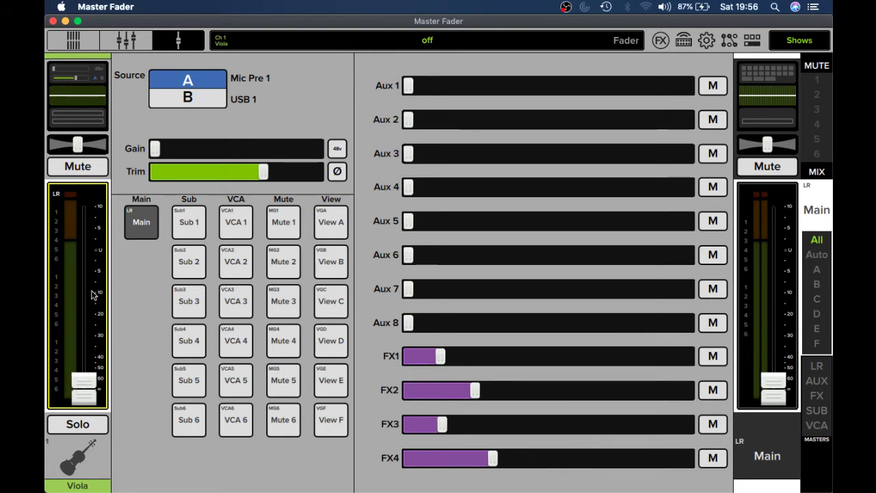
Raise the Viola channel's main fader slightly to -110.4 dB
mouse_move(84, 382)
mouse_down()
mouse_move(83, 283)
mouse_move(85, 355)
mouse_move(97, 379)
mouse_up()
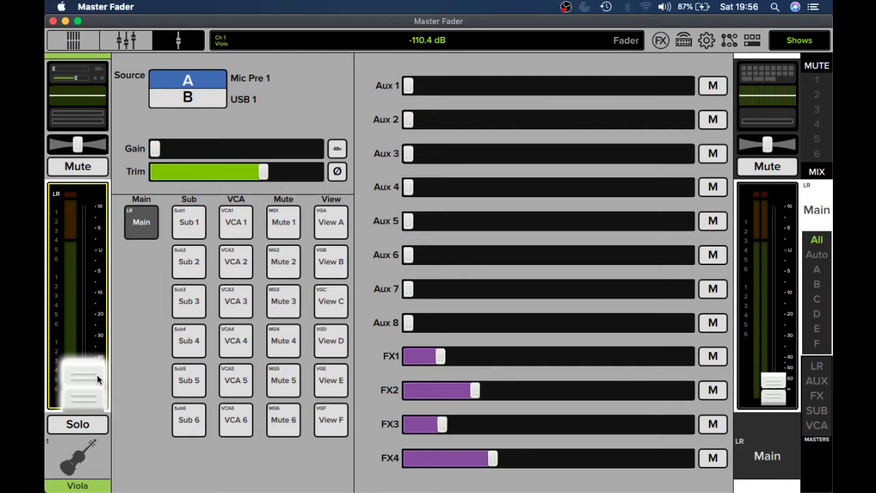
click(98, 380)
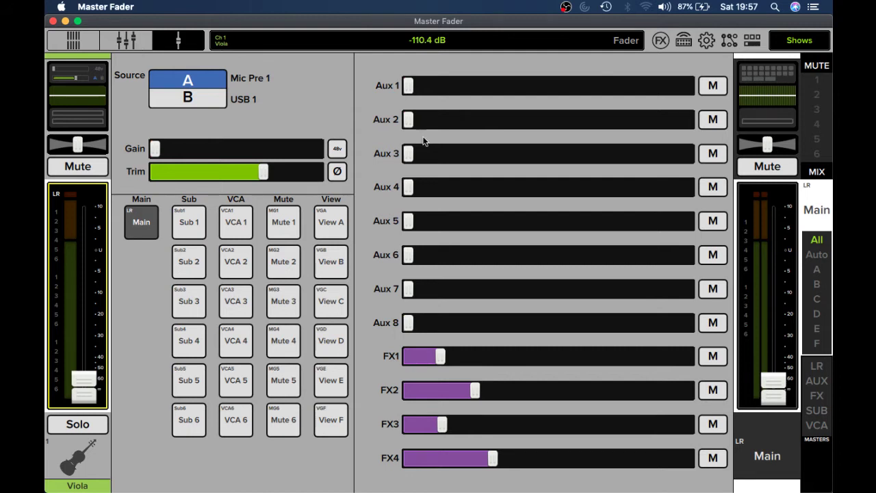
Review the master outputs, from the main and aux masters through the FX and sub masters
click(826, 409)
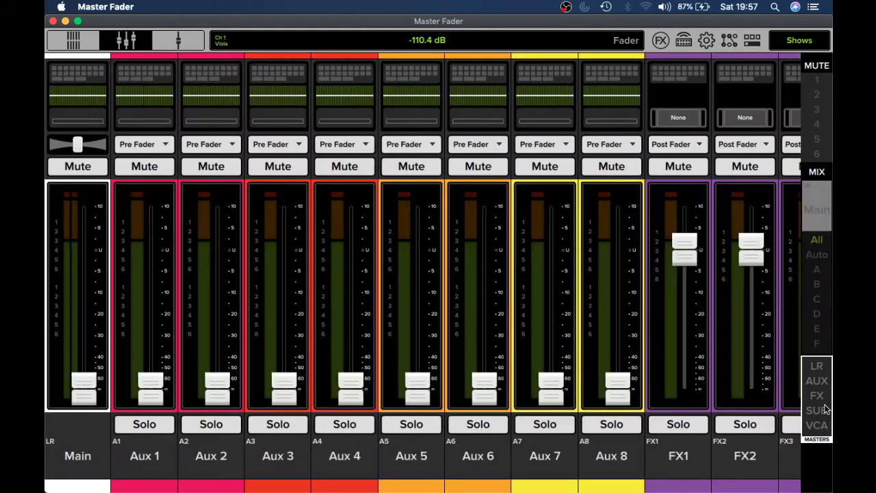
scroll(692, 426, right, 5)
scroll(692, 425, right, 2)
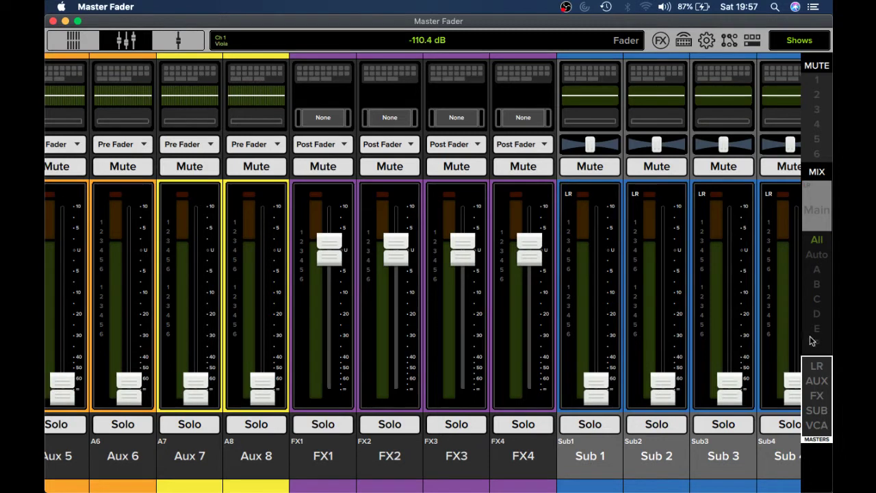
Review the main mix's channels, FX returns and subs, as well as the Viola channel's EQ and sends
click(816, 210)
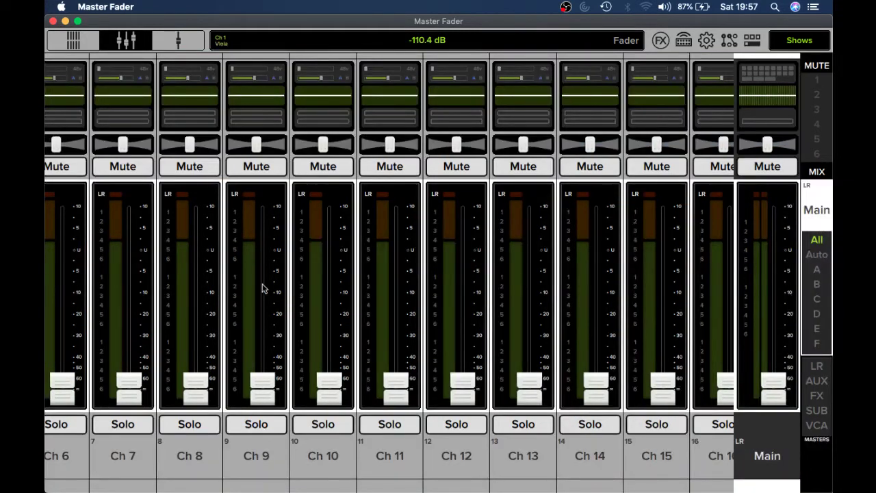
scroll(95, 464, right, 10)
scroll(96, 463, left, 20)
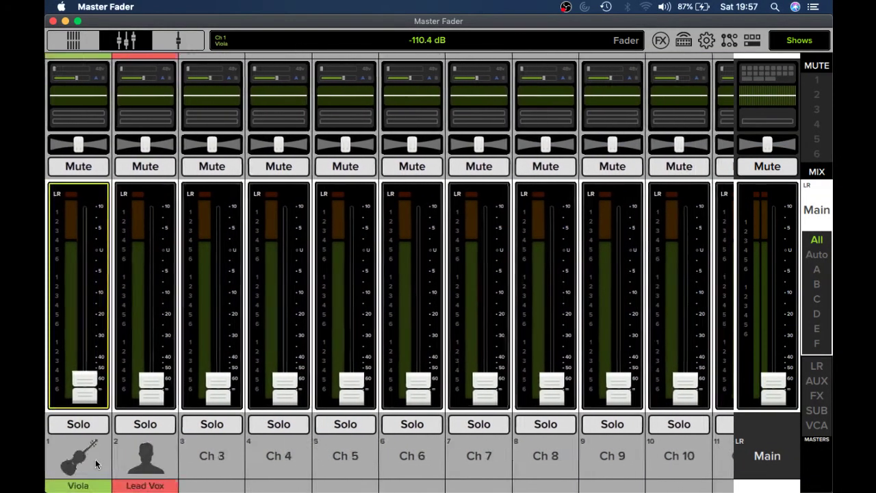
scroll(378, 371, right, 20)
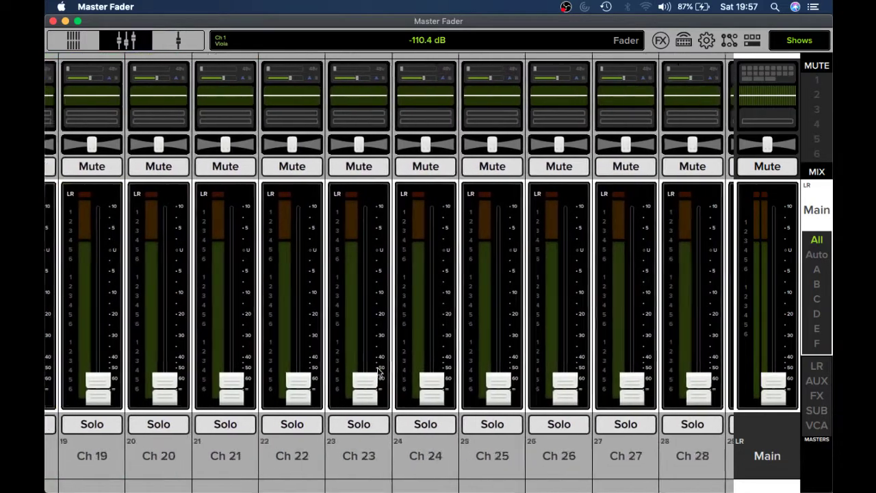
scroll(378, 371, left, 10)
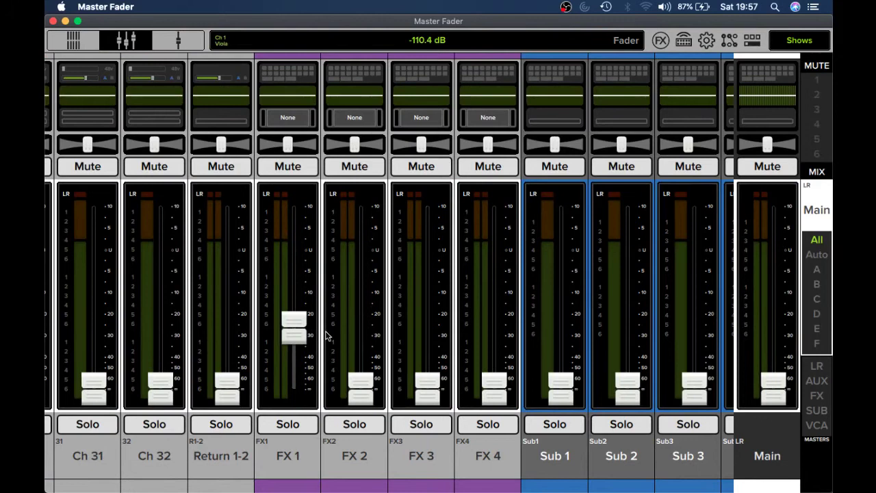
scroll(123, 326, right, 10)
scroll(123, 325, left, 20)
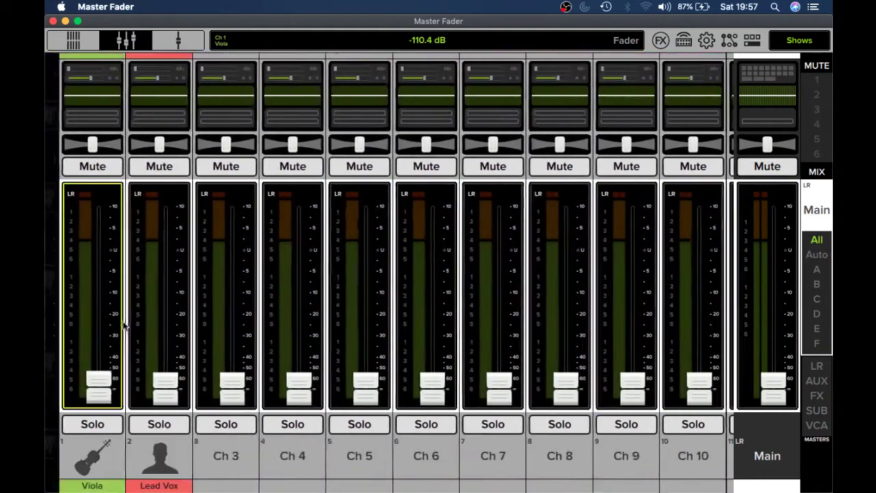
click(80, 98)
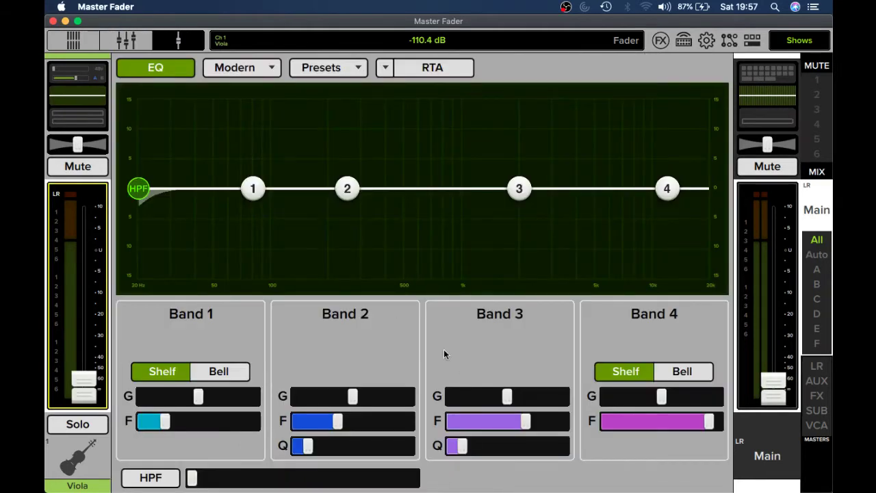
scroll(417, 313, right, 3)
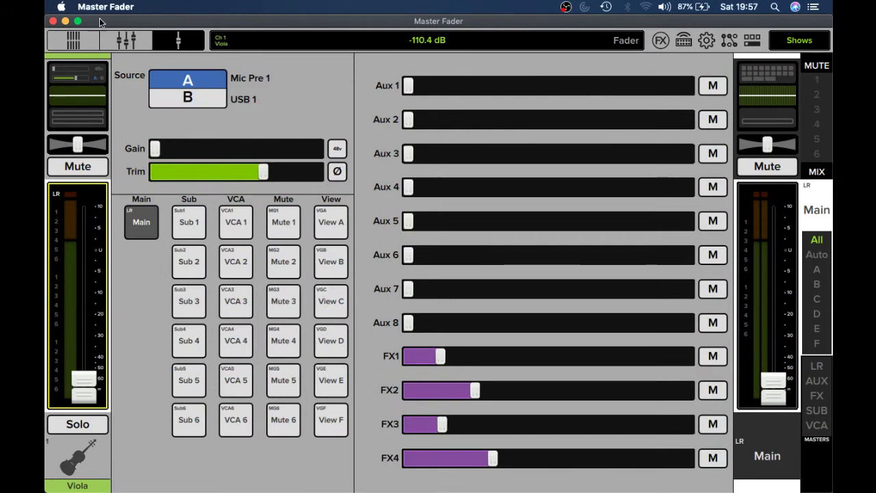
Set the FX1 master fader to -0.9 dB
click(816, 405)
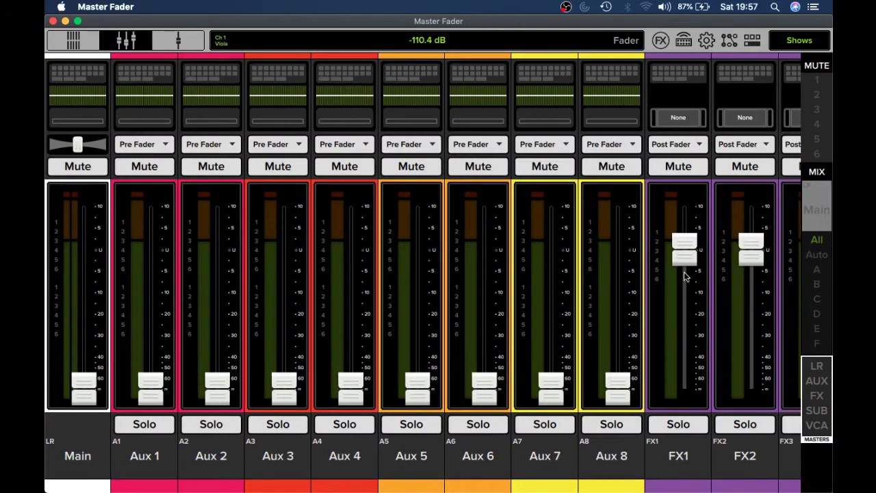
drag(683, 250, 685, 391)
drag(784, 488, 681, 254)
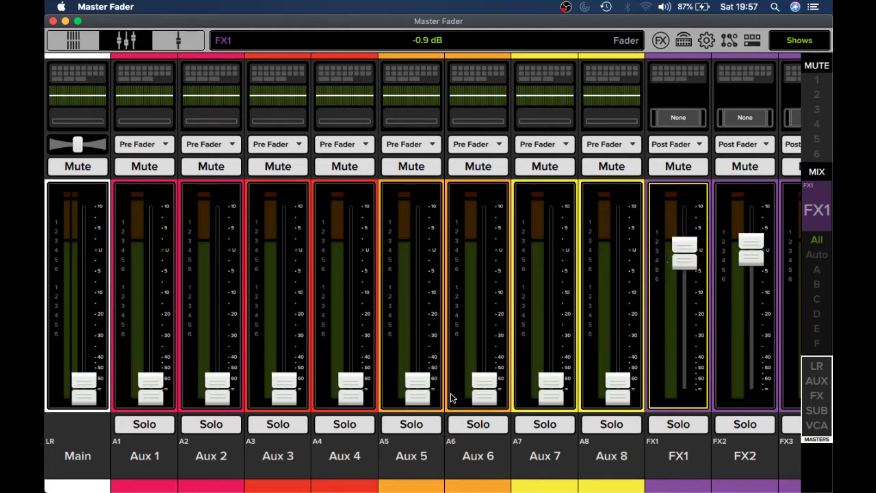
Switch the console to the Main mix
click(818, 224)
click(818, 194)
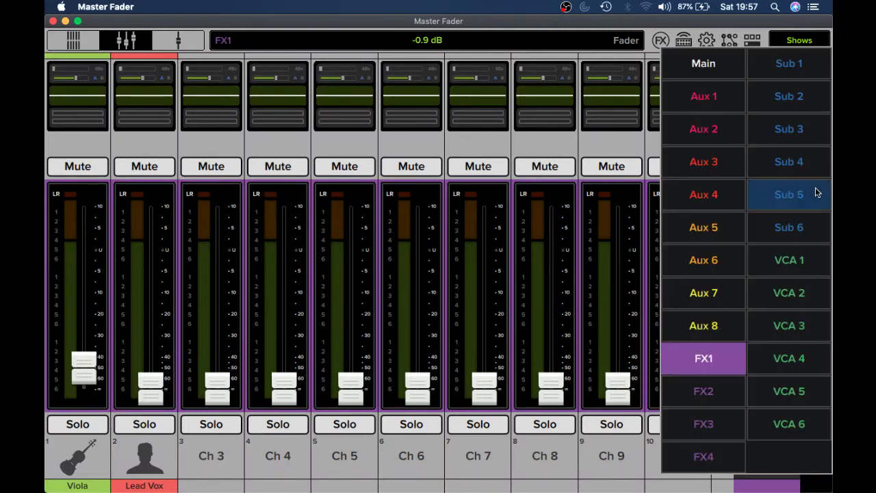
click(710, 63)
Examine the list of selectable aux, FX, sub and VCA mixes
click(814, 210)
click(684, 111)
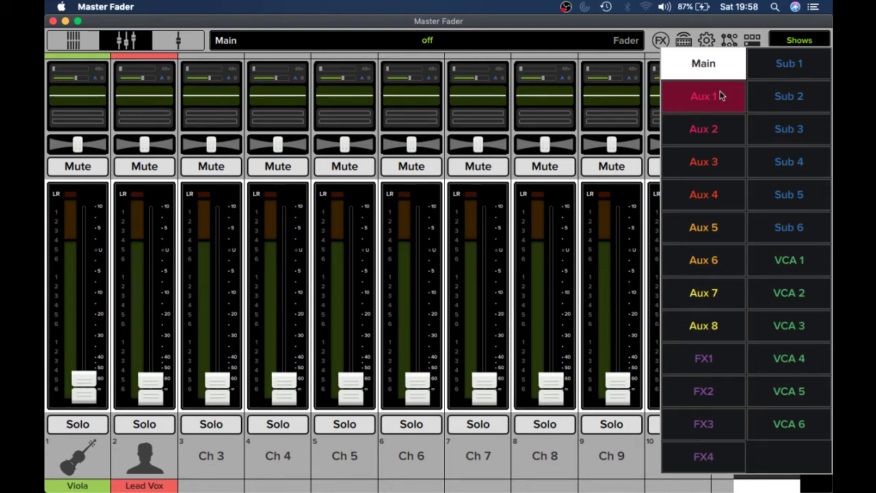
click(675, 129)
click(678, 167)
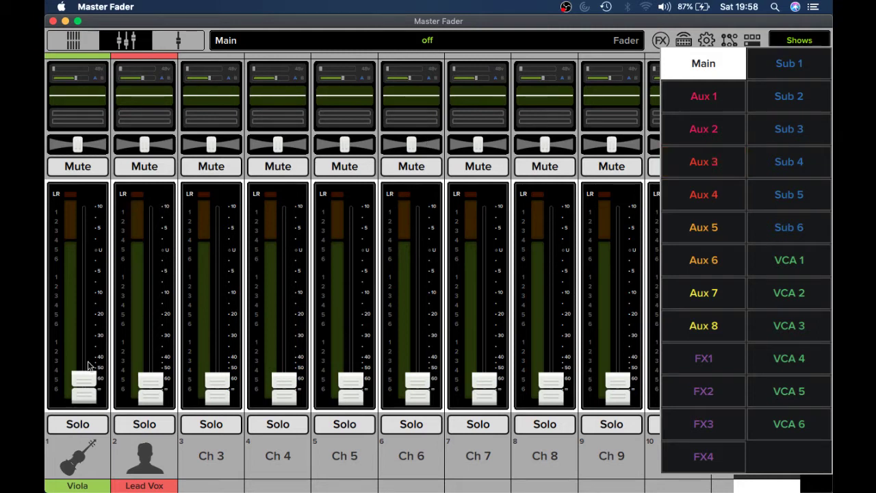
click(73, 92)
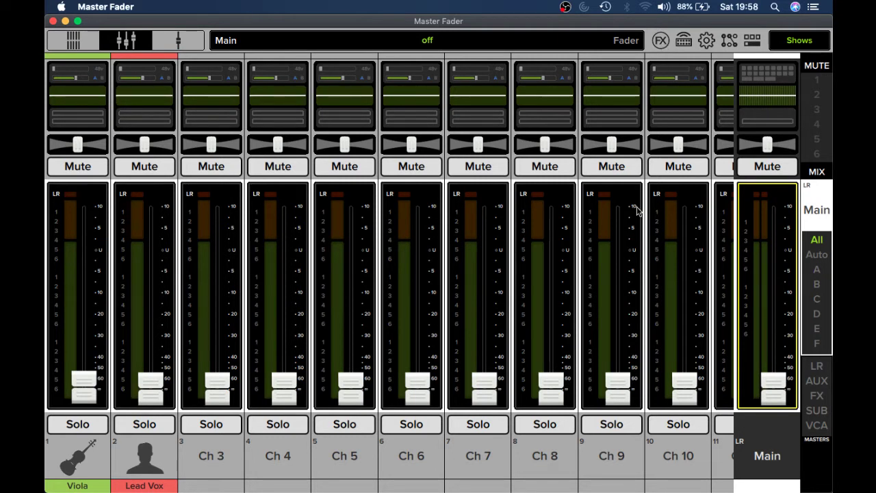
Set the FX 1 return's balance in the main mix to 77 L
scroll(637, 211, right, 10)
scroll(637, 211, right, 12)
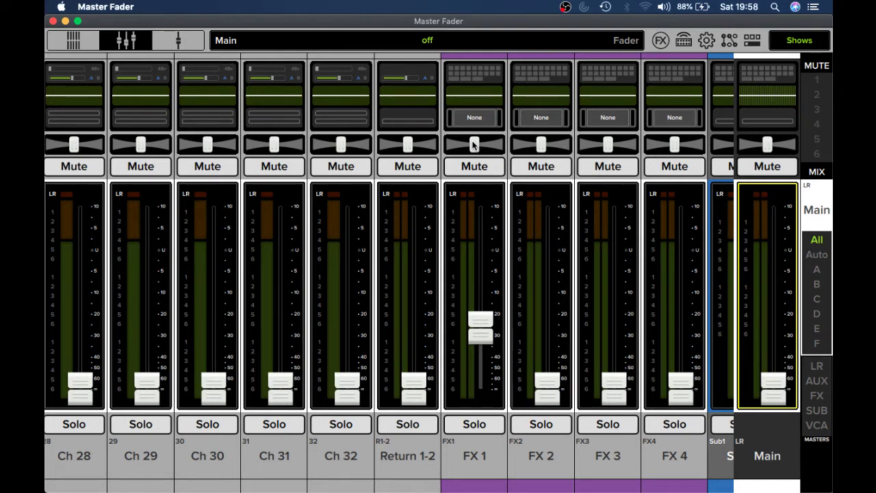
drag(474, 143, 456, 145)
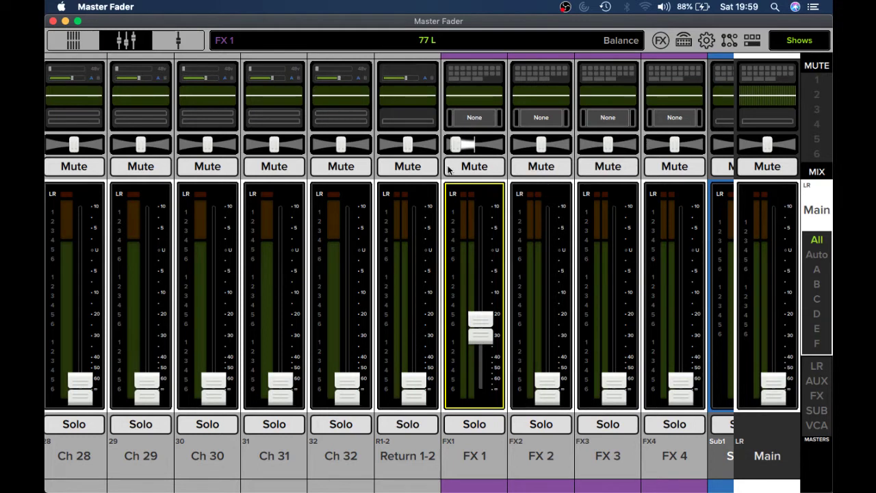
Inspect the FX slots and FX1's preset list, and toggle the FX1 mute on and off
click(661, 40)
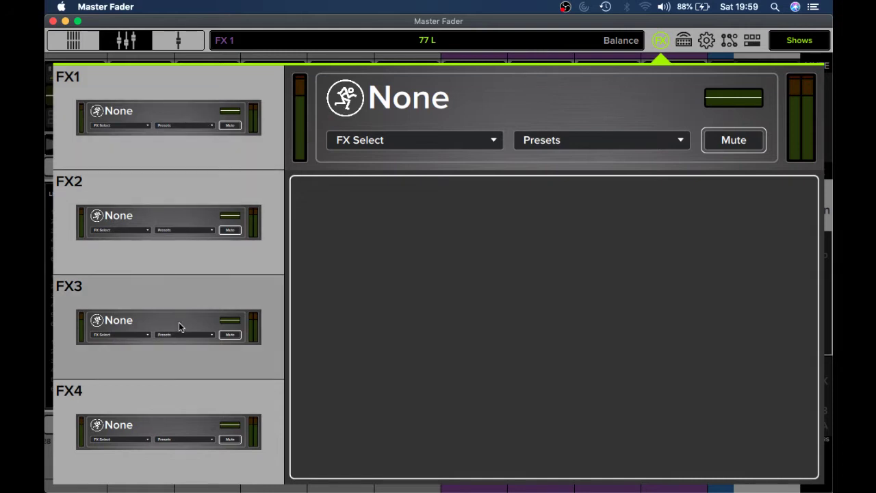
click(177, 398)
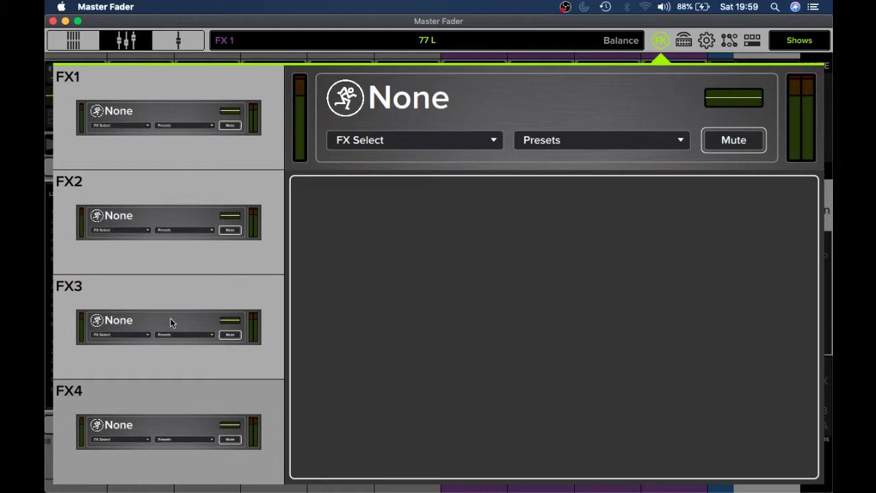
click(213, 127)
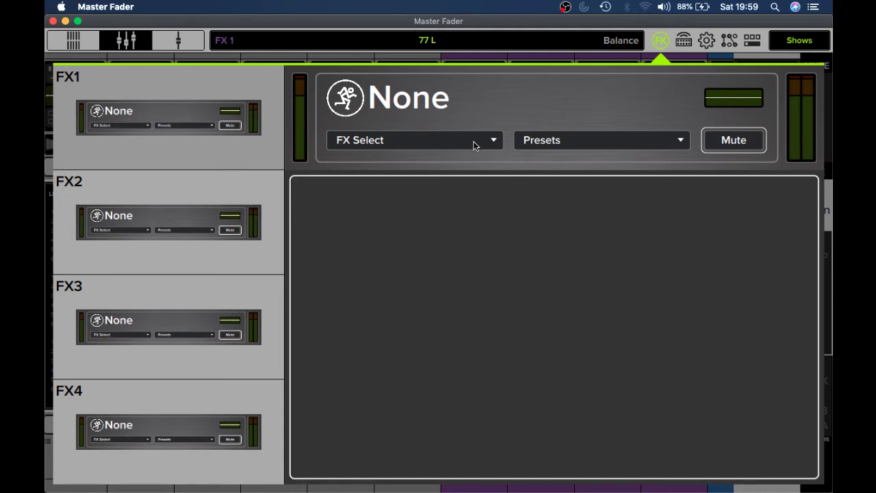
click(547, 139)
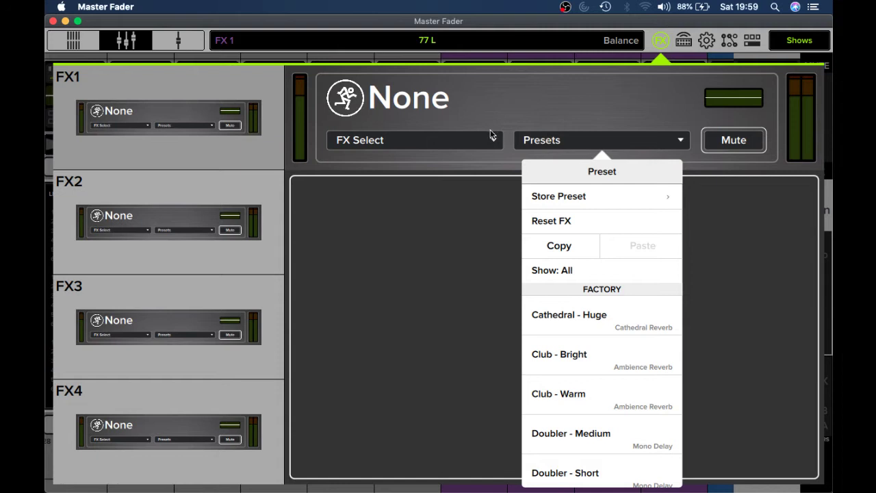
click(557, 143)
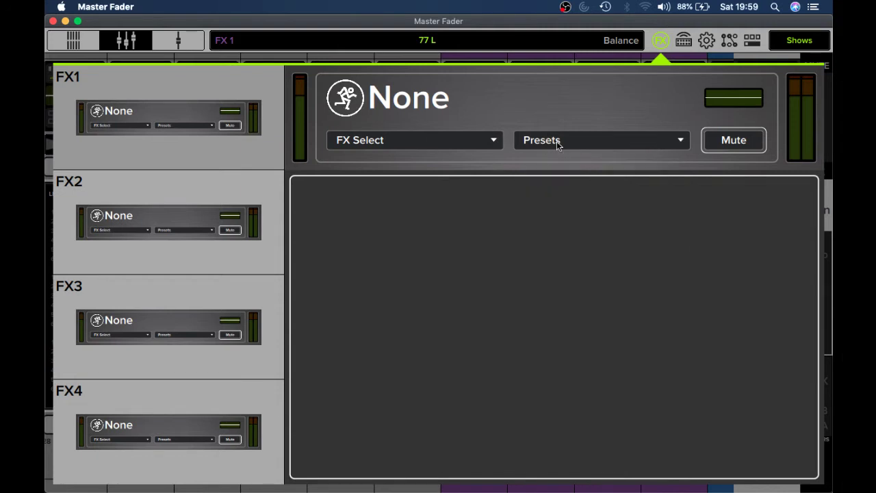
click(712, 148)
click(712, 148)
Browse the reverb, delay and modulation effects available for FX1
click(360, 143)
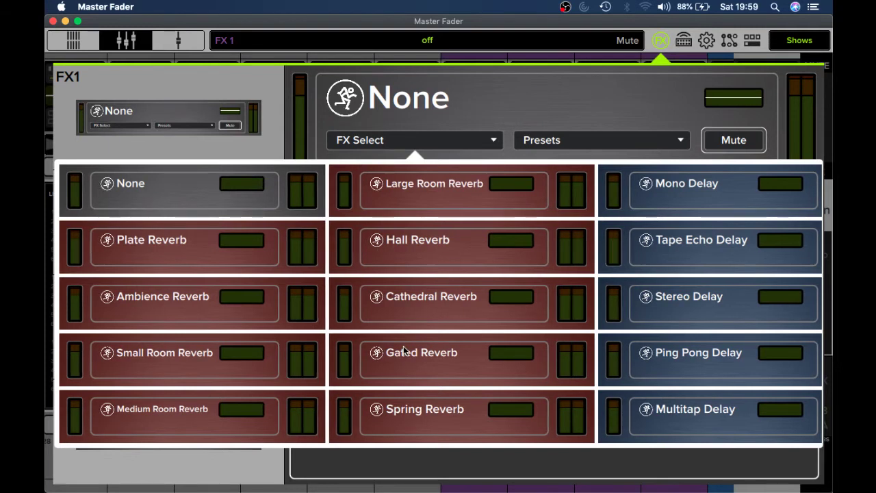
scroll(404, 351, right, 5)
scroll(403, 352, left, 3)
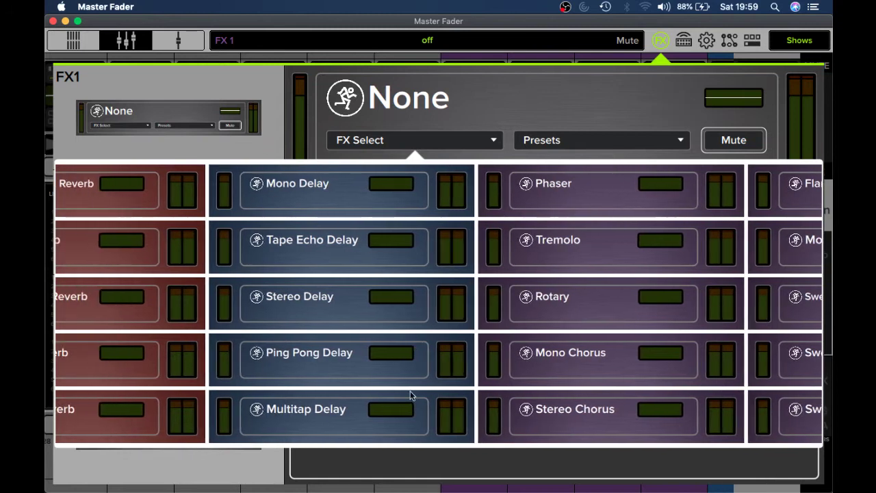
scroll(410, 395, left, 2)
scroll(410, 396, right, 5)
scroll(410, 395, left, 2)
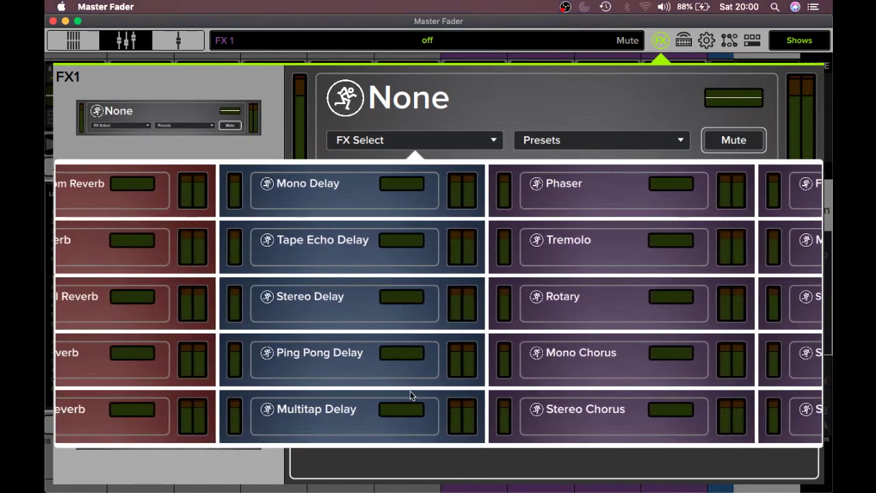
scroll(410, 395, left, 2)
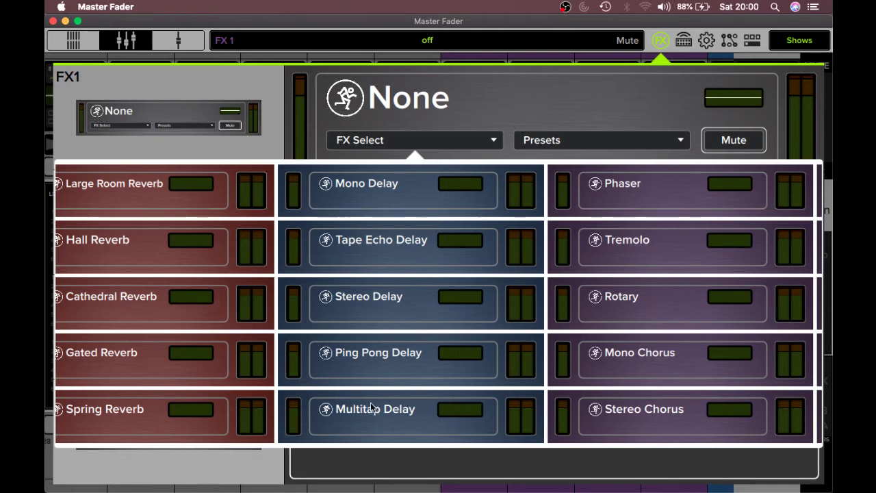
scroll(370, 404, right, 5)
scroll(370, 404, left, 10)
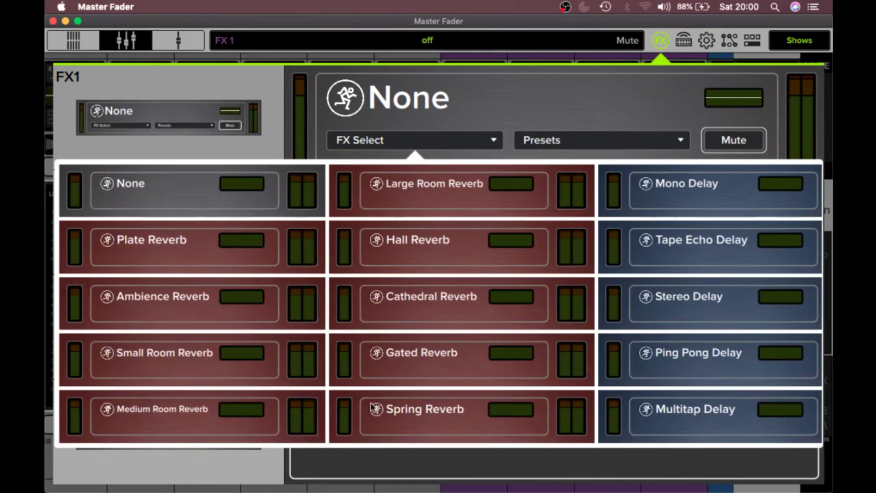
scroll(370, 408, right, 2)
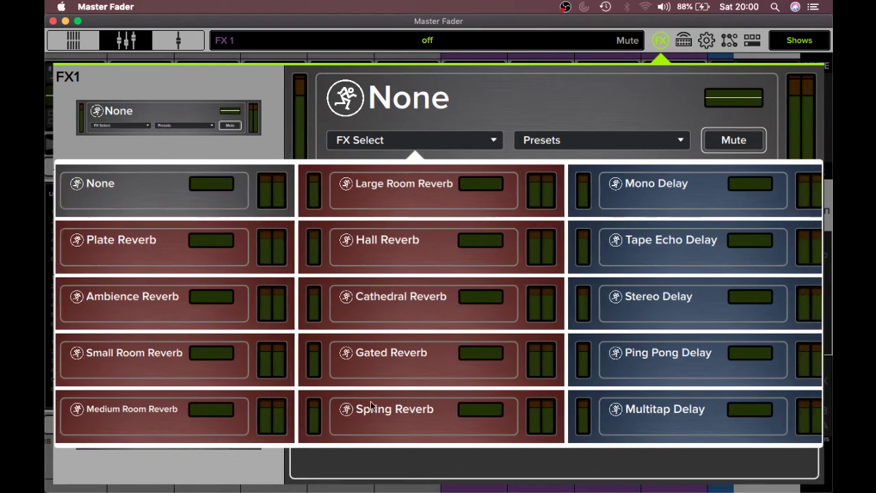
scroll(371, 406, left, 1)
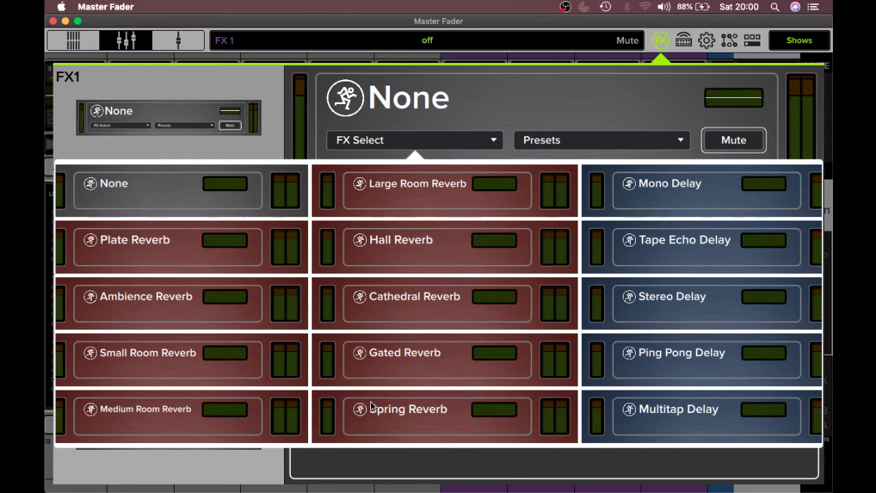
scroll(639, 421, right, 5)
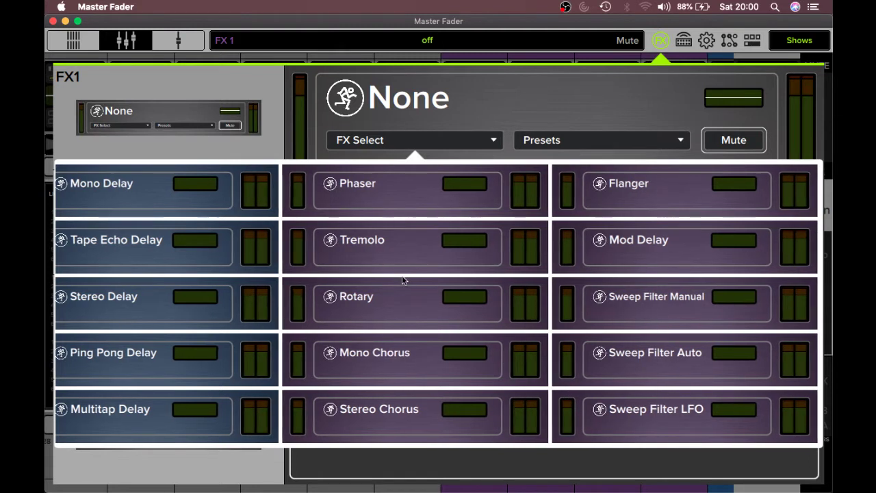
scroll(223, 310, left, 10)
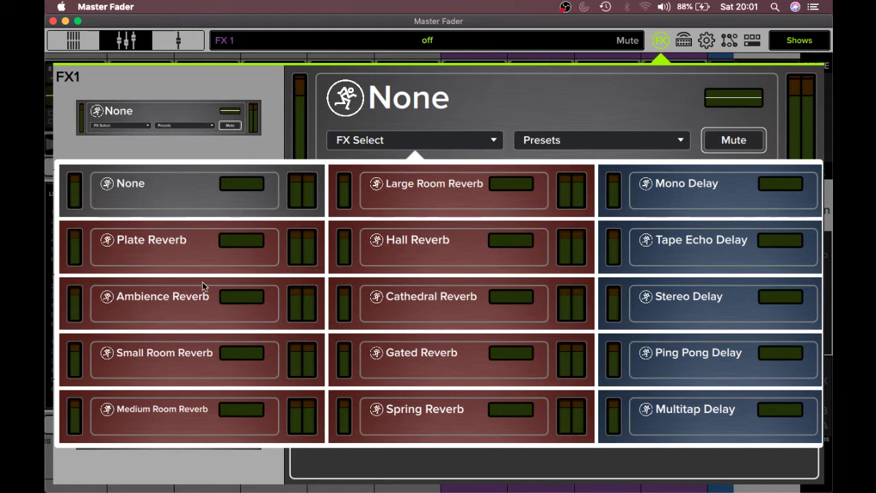
Load the Plate Reverb into FX1
scroll(175, 264, right, 5)
scroll(175, 263, left, 3)
click(189, 256)
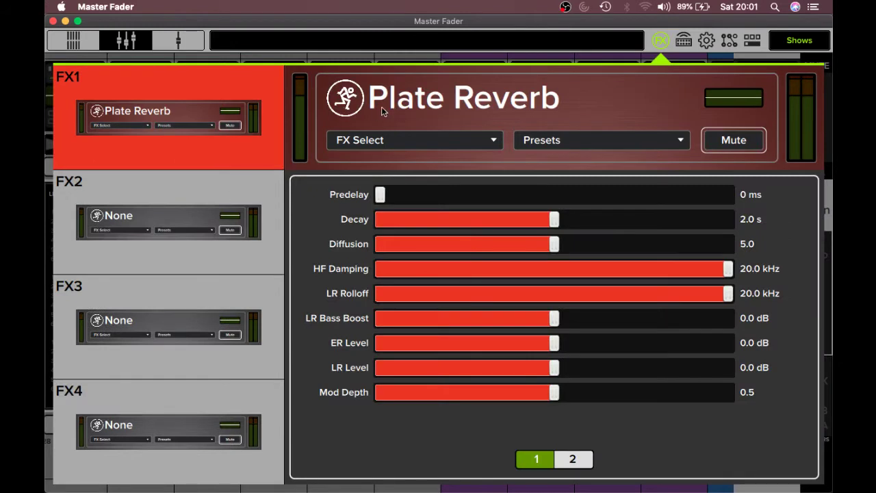
Review the reverb, delay and modulation effects offered for FX1 and reselect the Plate Reverb
click(376, 142)
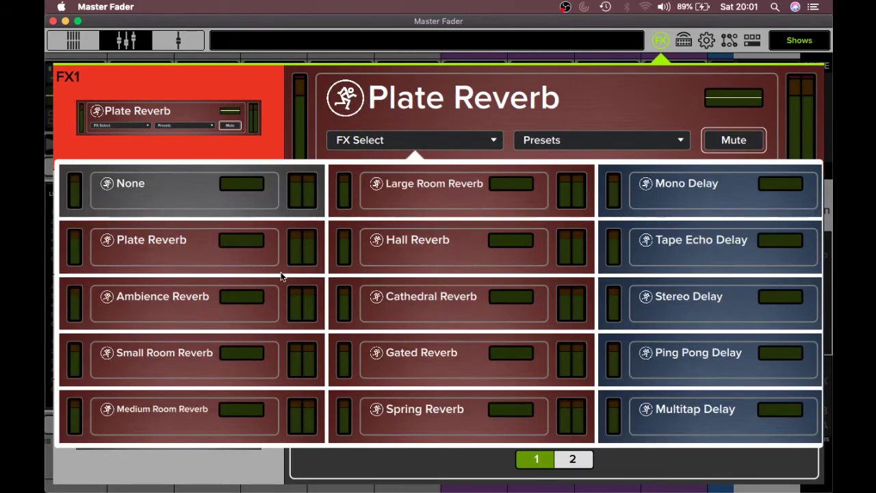
scroll(280, 276, right, 3)
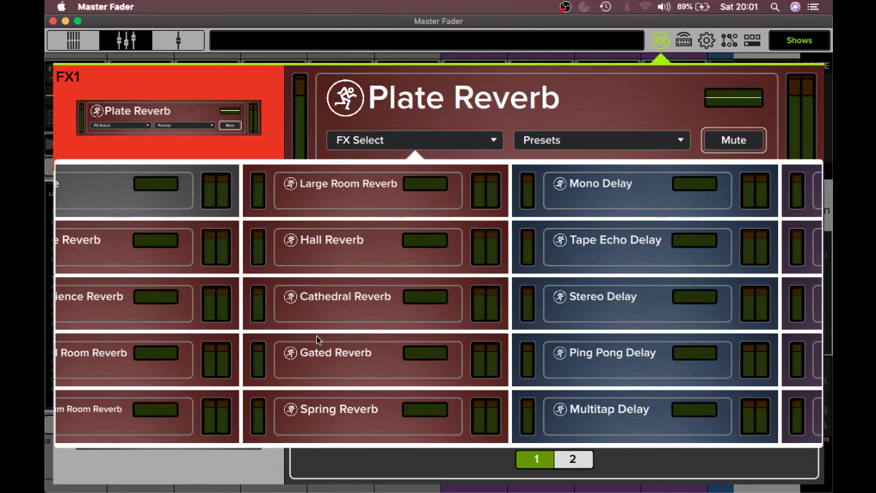
scroll(317, 335, right, 5)
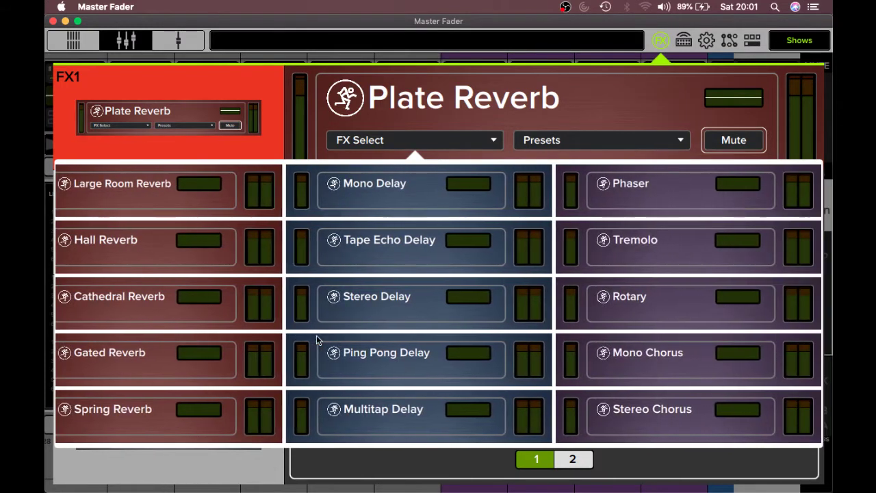
scroll(316, 334, right, 5)
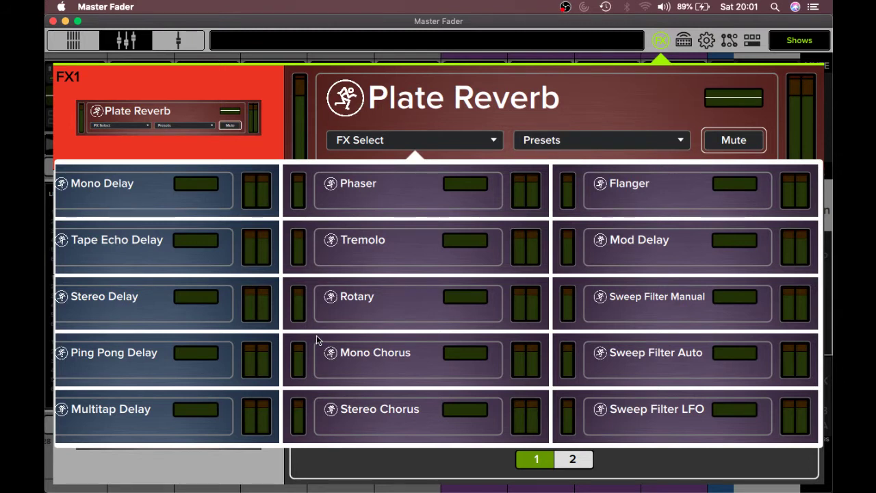
scroll(316, 335, left, 10)
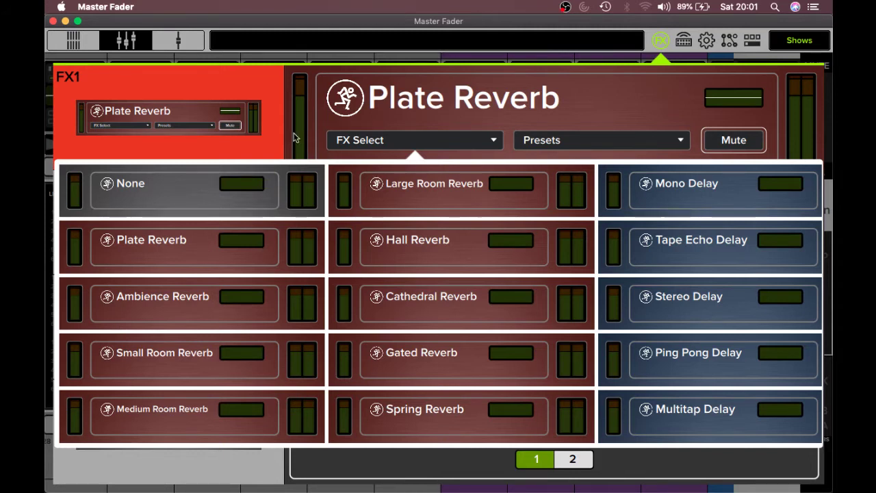
click(204, 250)
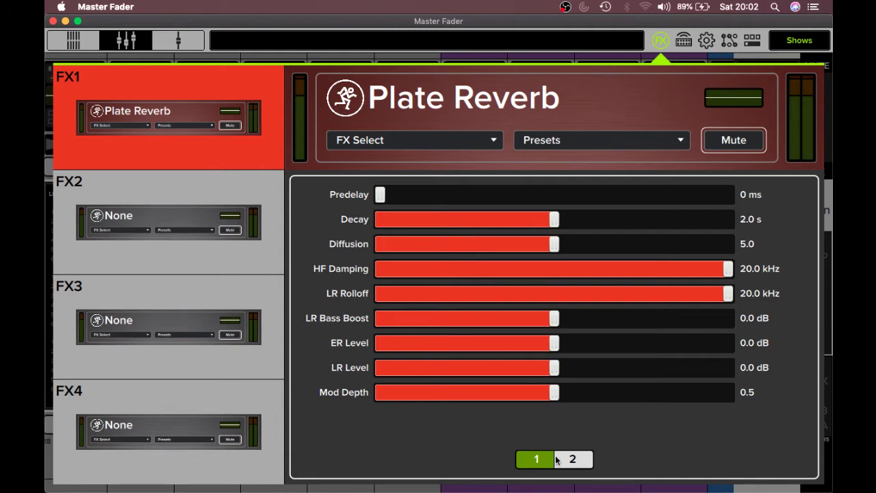
Examine the Plate Reverb's second page of parameters and the full list of factory presets for FX1
click(582, 460)
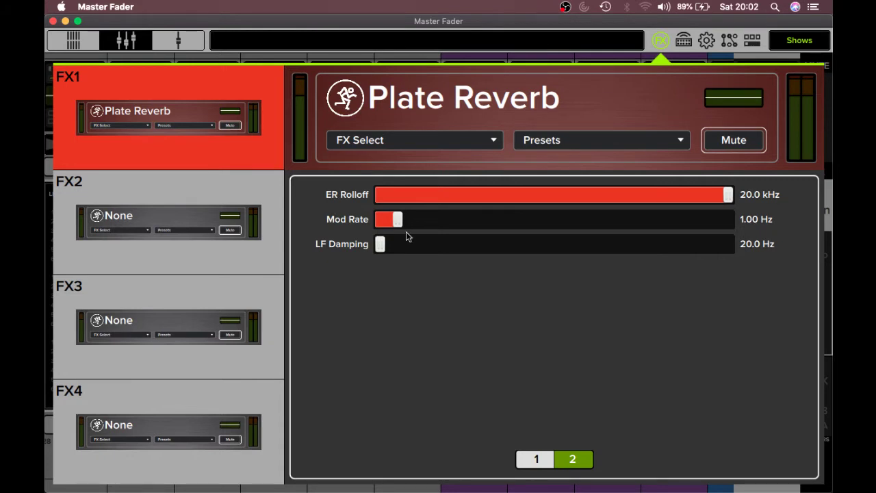
click(553, 141)
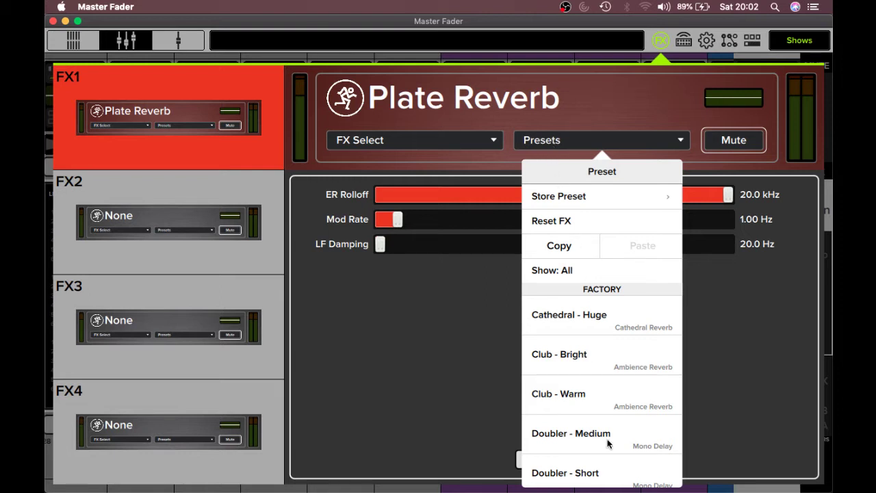
scroll(608, 443, down, 3)
scroll(608, 444, down, 5)
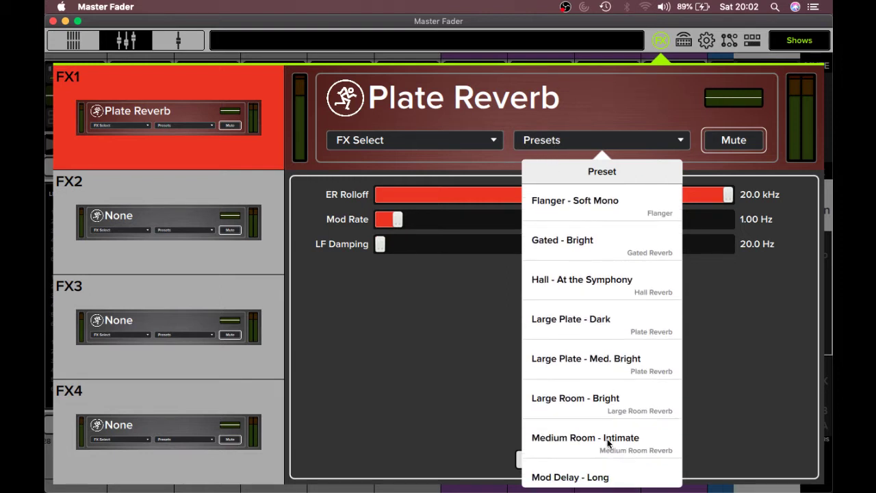
scroll(608, 444, down, 7)
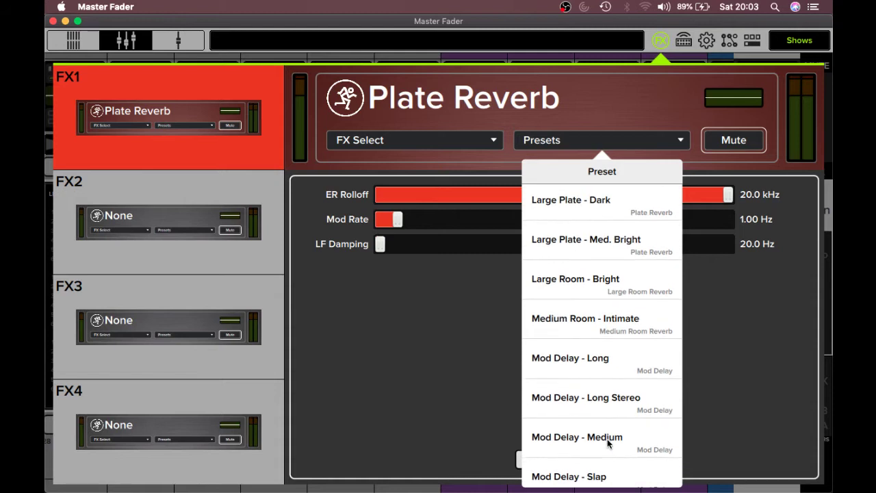
scroll(608, 444, down, 20)
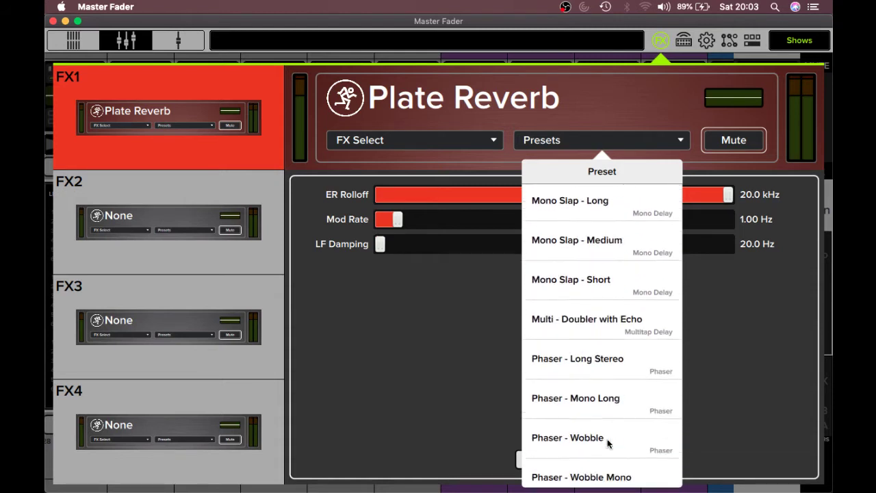
scroll(608, 444, down, 10)
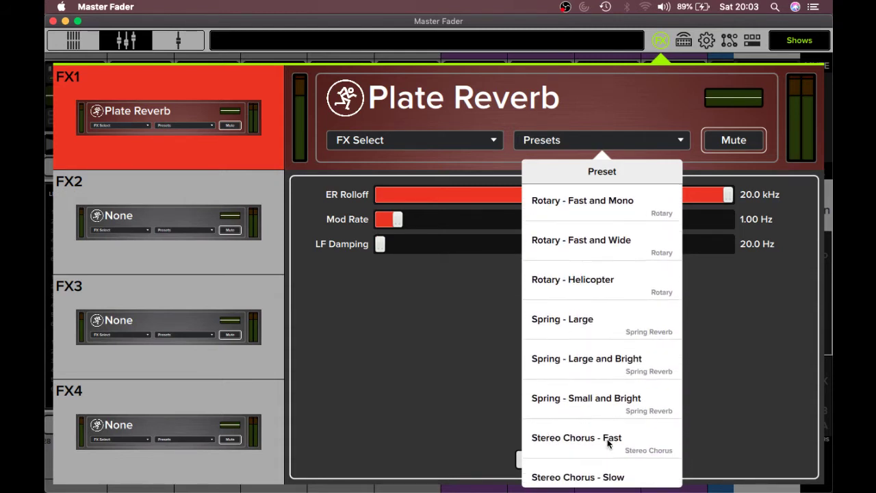
scroll(608, 444, down, 5)
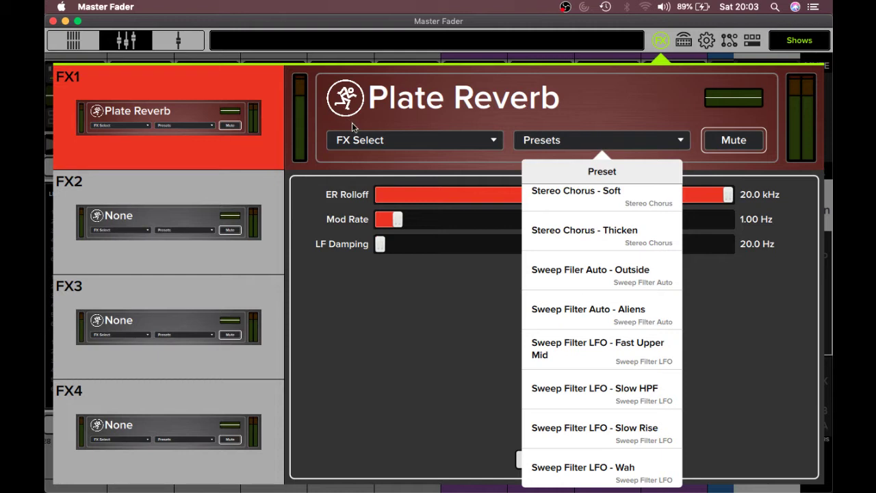
click(375, 151)
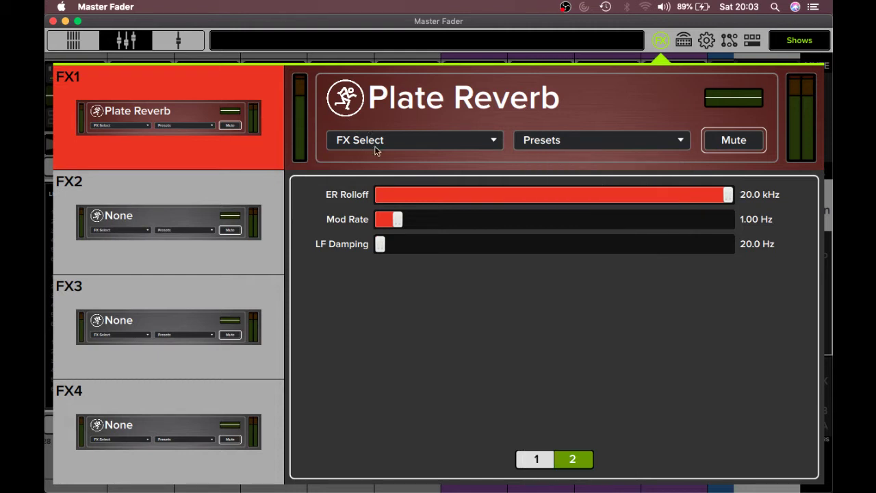
click(538, 460)
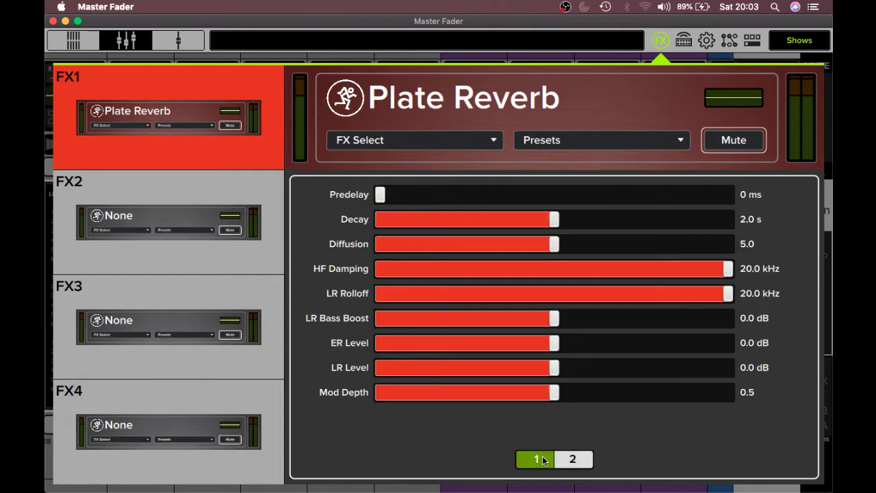
Confirm the Plate Reverb as FX1's effect and load the Ping Pong Delay into FX2
click(382, 144)
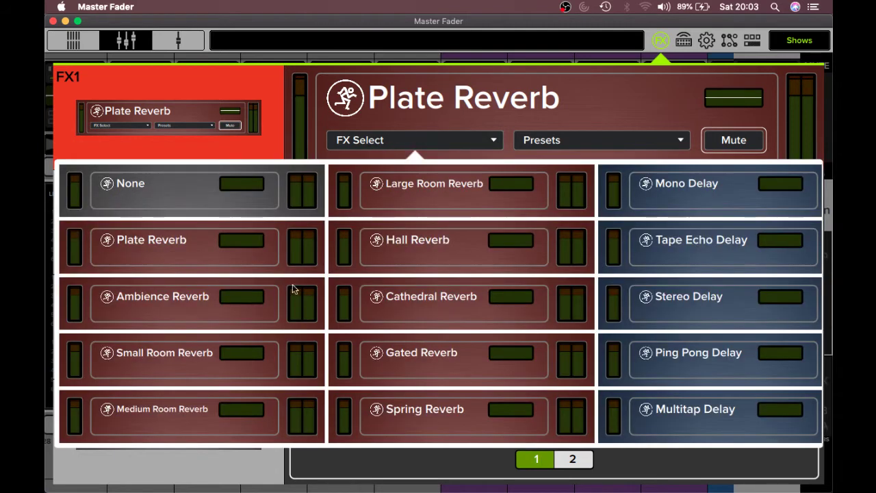
click(164, 248)
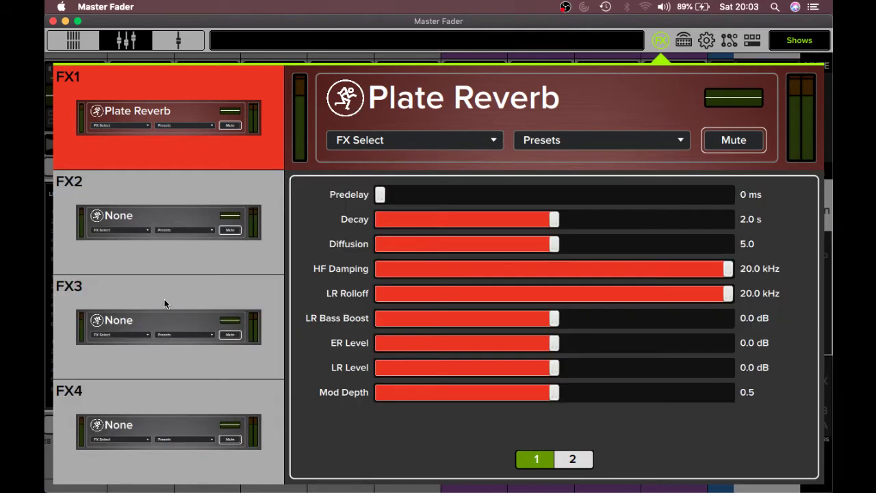
click(180, 228)
click(373, 142)
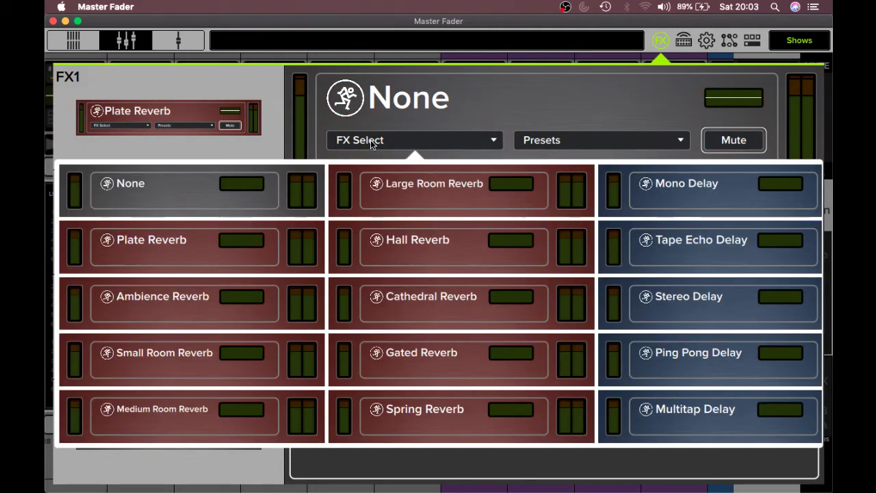
scroll(402, 231, right, 5)
scroll(402, 230, left, 5)
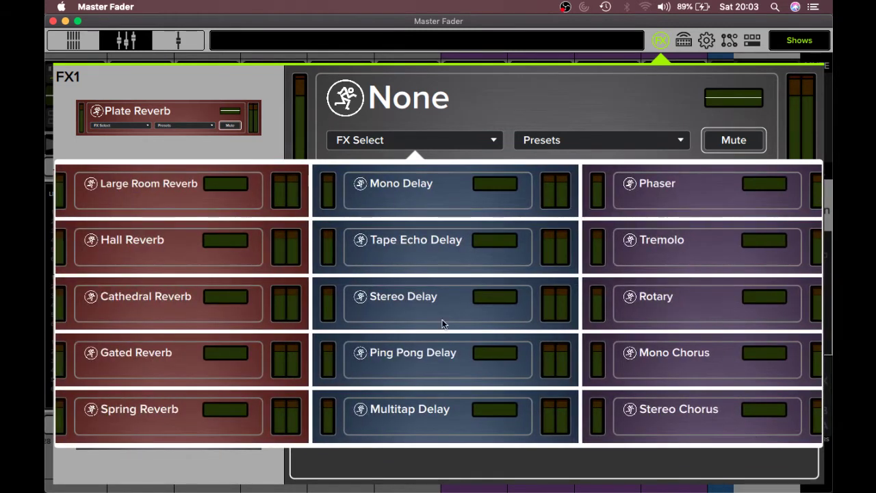
click(423, 370)
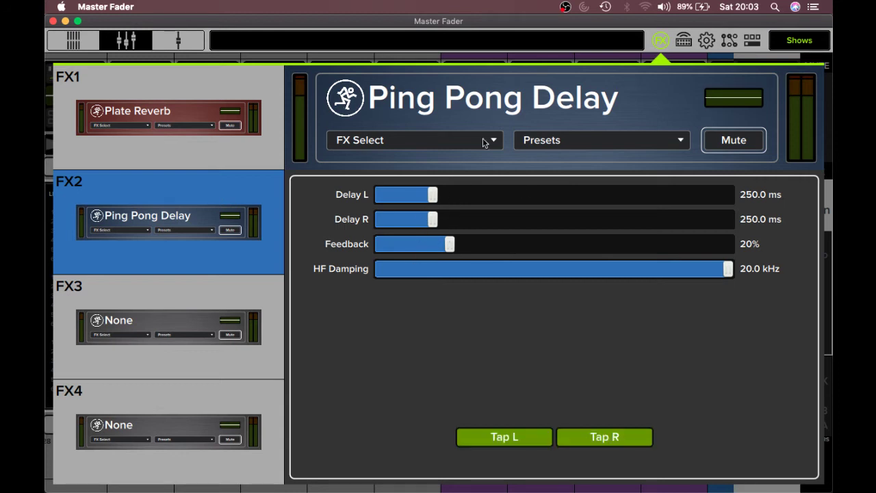
Look over FX2's preset options and the delay, modulation and filter effects available for it, leaving the Ping Pong Delay loaded
click(520, 146)
click(521, 146)
click(520, 147)
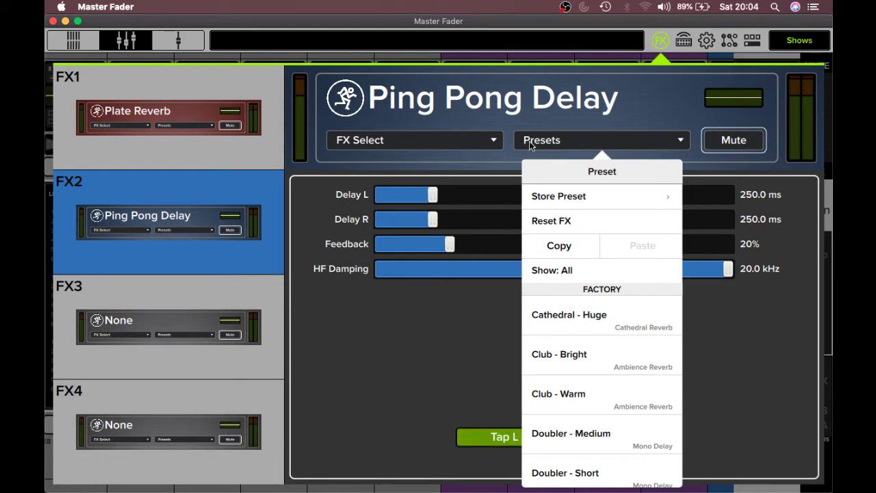
click(471, 139)
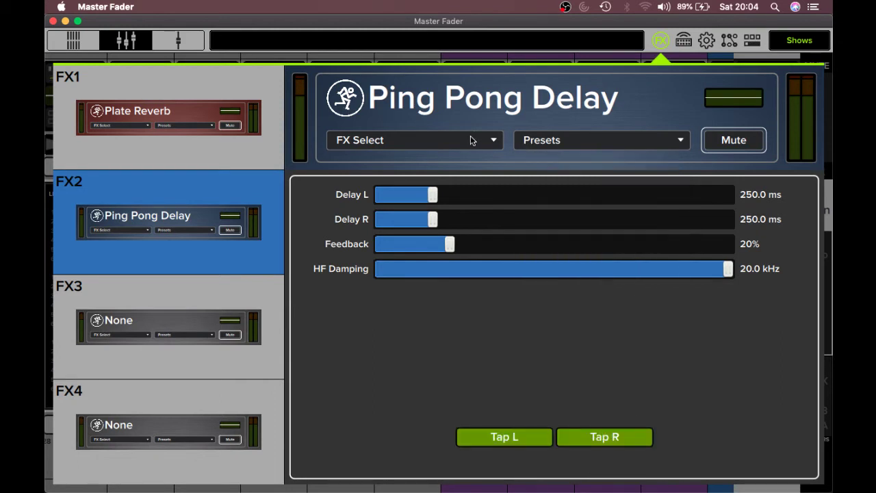
click(471, 140)
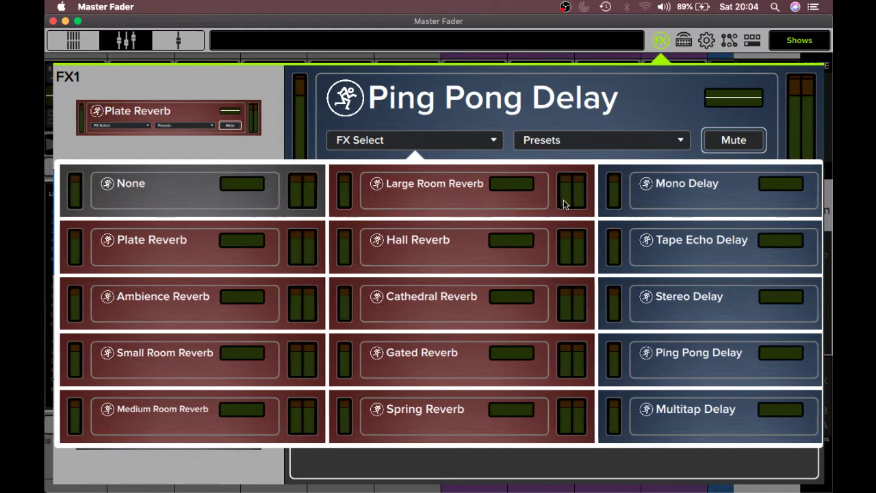
scroll(564, 200, right, 5)
scroll(563, 200, right, 3)
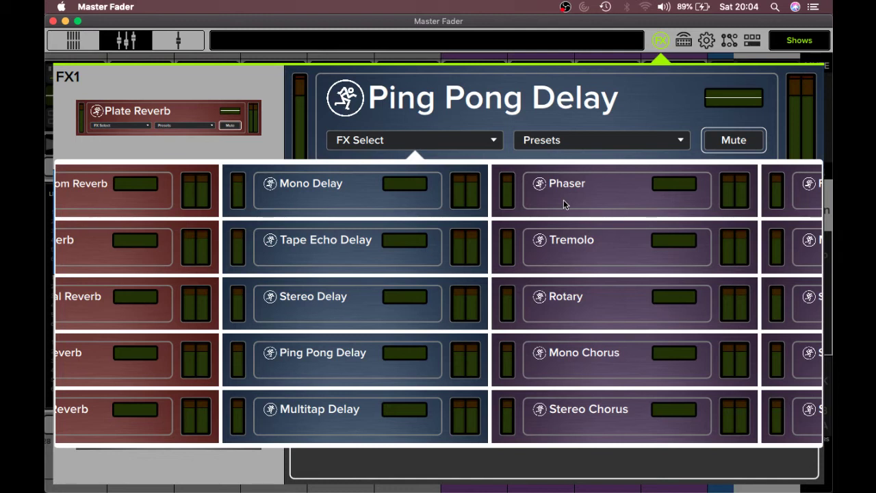
scroll(563, 200, right, 2)
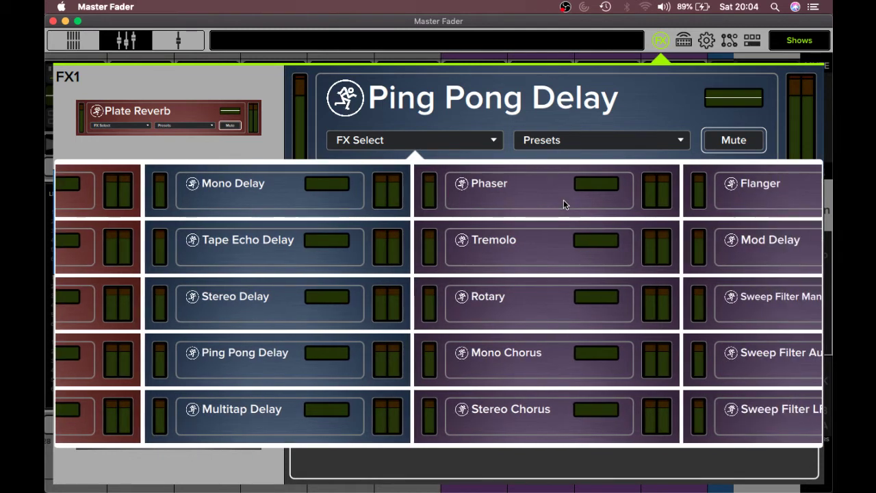
scroll(563, 199, right, 1)
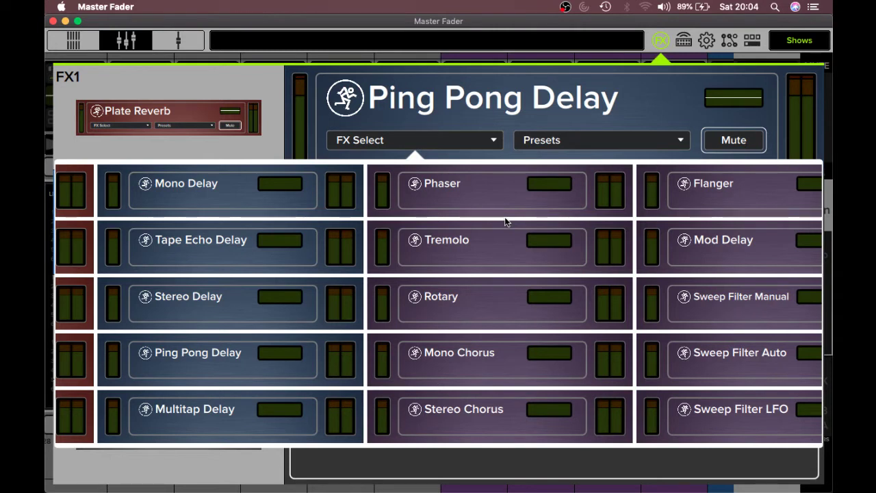
scroll(505, 221, right, 2)
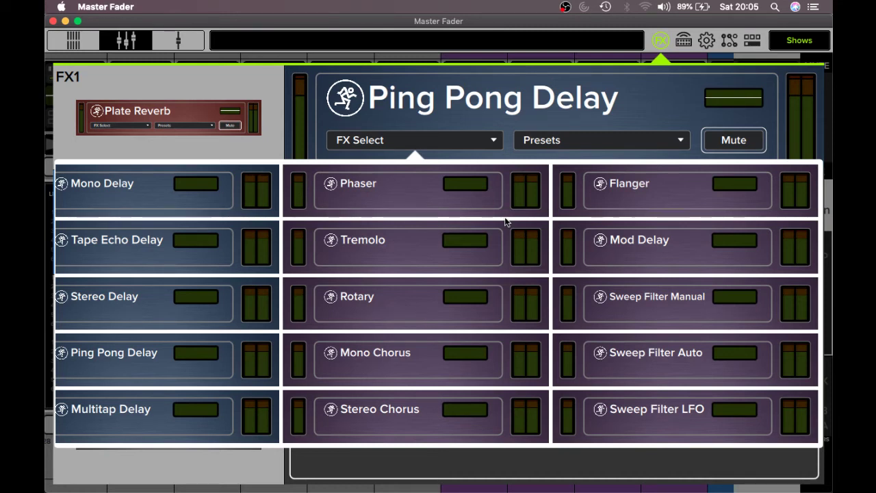
click(730, 42)
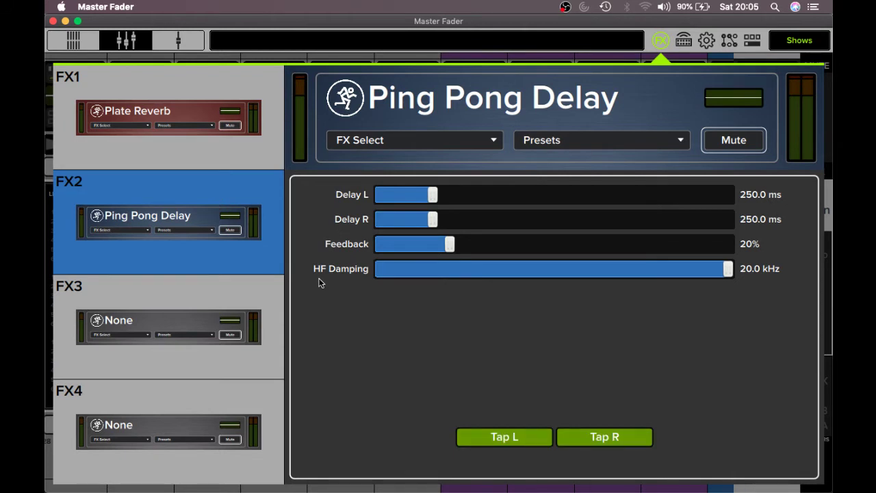
Route Mic Pre 1 to Ch 12 in the Input A patch grid and look through the USB sources there
click(729, 39)
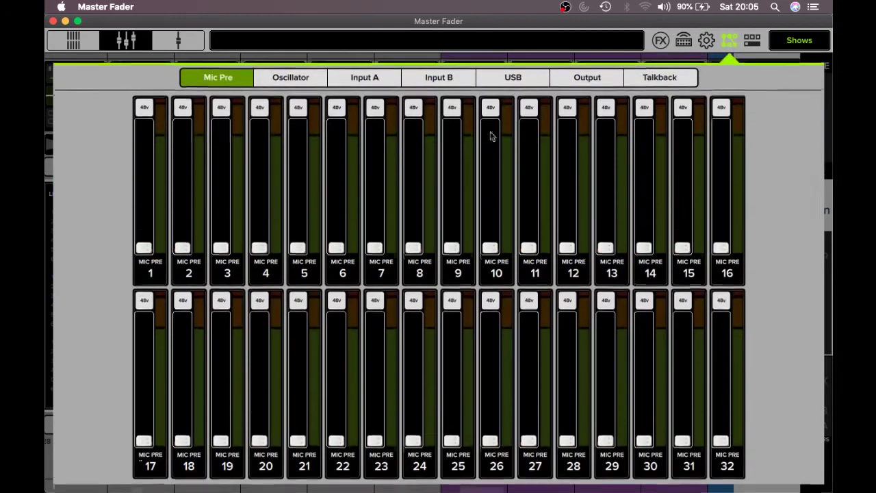
click(561, 82)
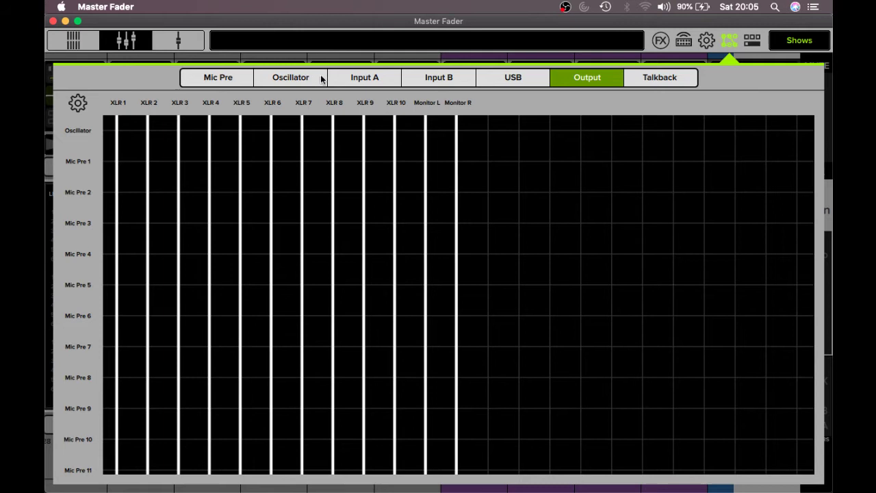
click(343, 77)
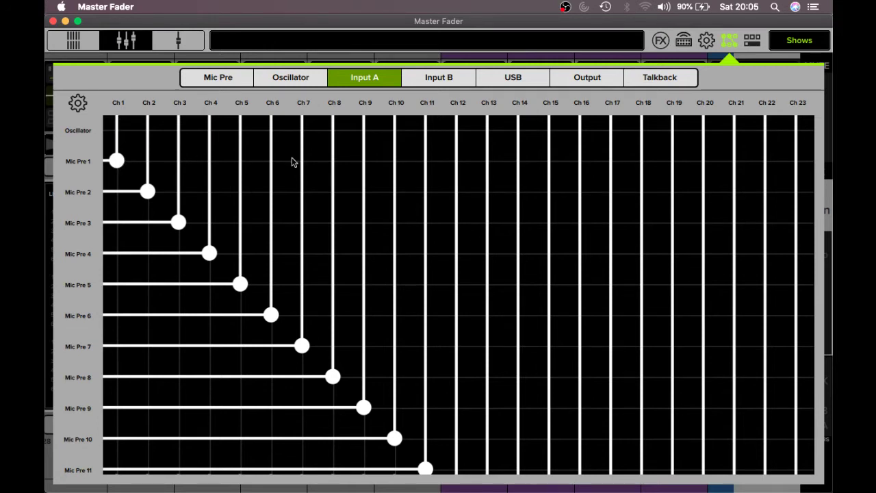
click(457, 161)
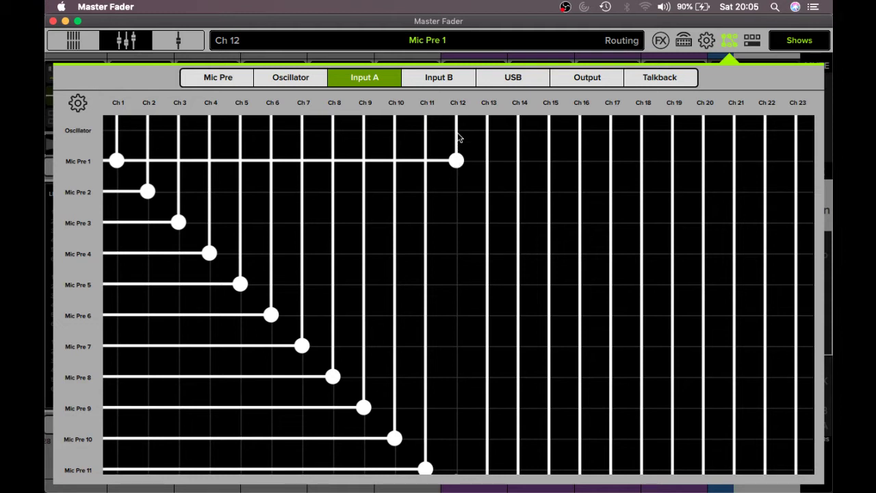
scroll(461, 199, down, 10)
scroll(462, 198, down, 20)
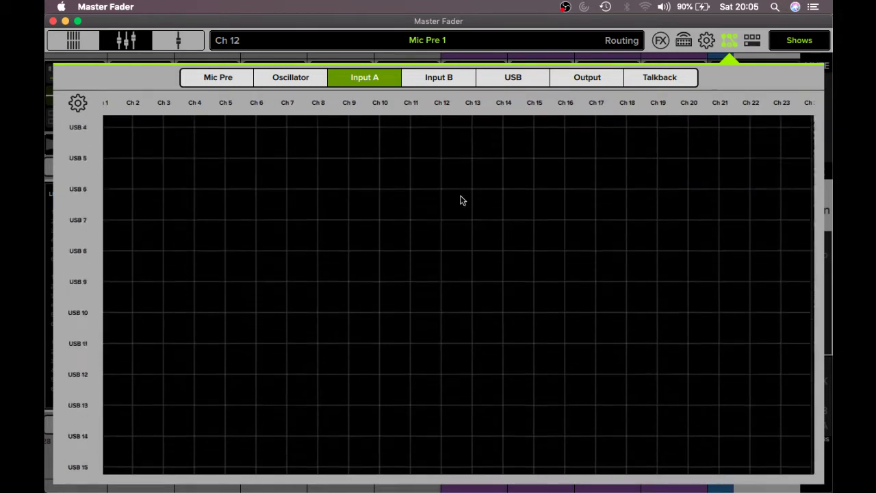
scroll(463, 209, up, 20)
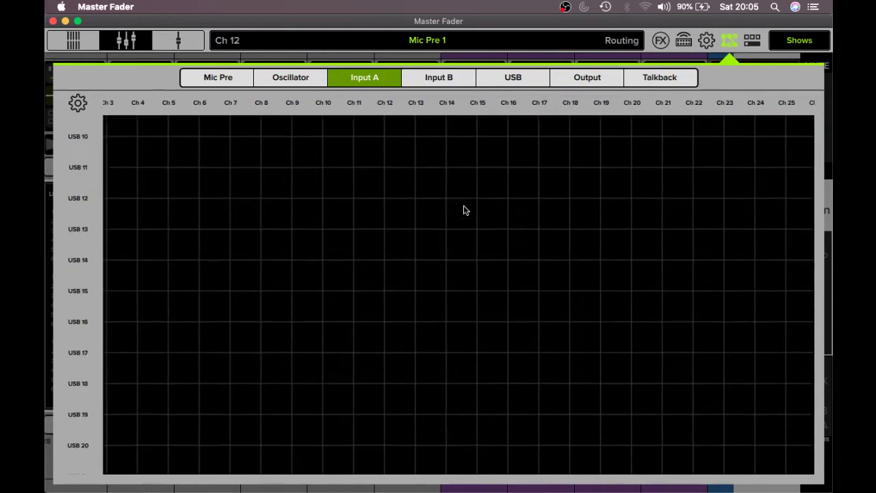
scroll(463, 205, up, 8)
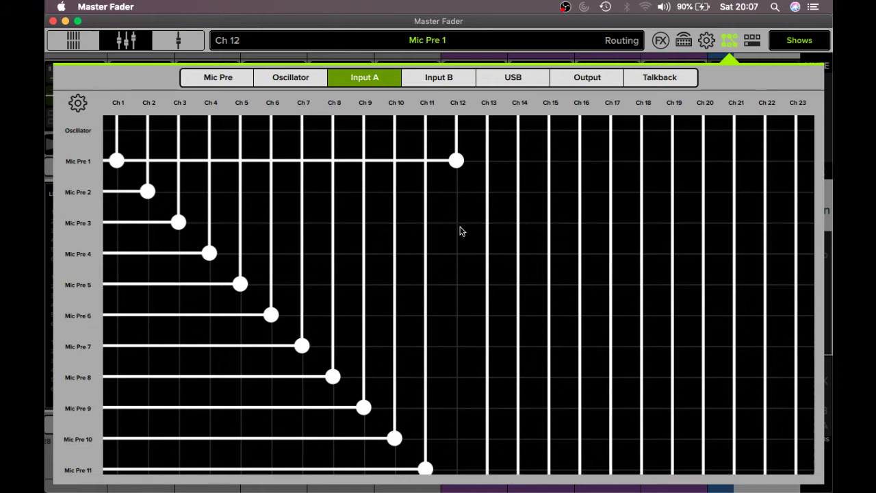
Patch Mic Pre 12 to Ch 12 in the Input A grid and close the patch view
scroll(462, 231, down, 3)
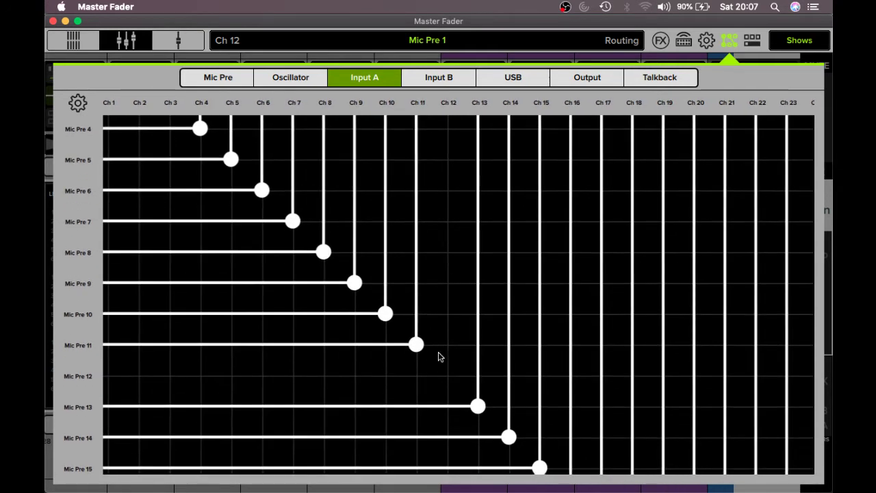
click(447, 376)
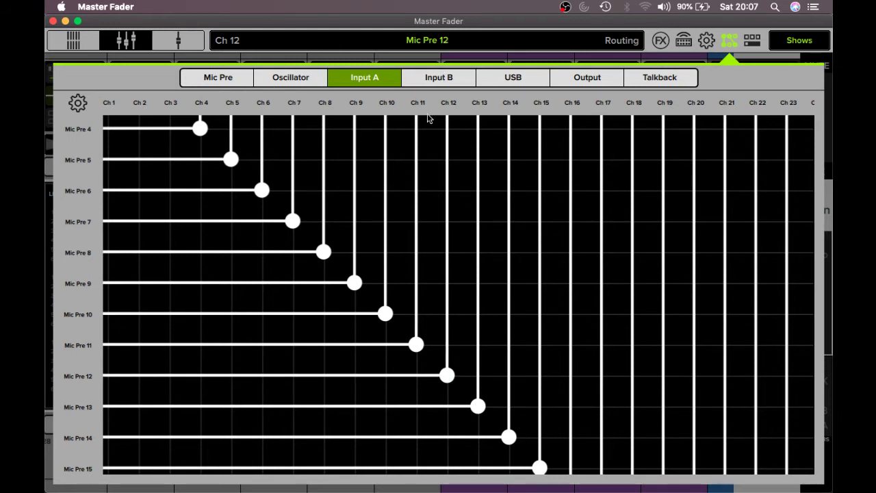
click(729, 40)
scroll(390, 429, right, 3)
scroll(408, 439, left, 10)
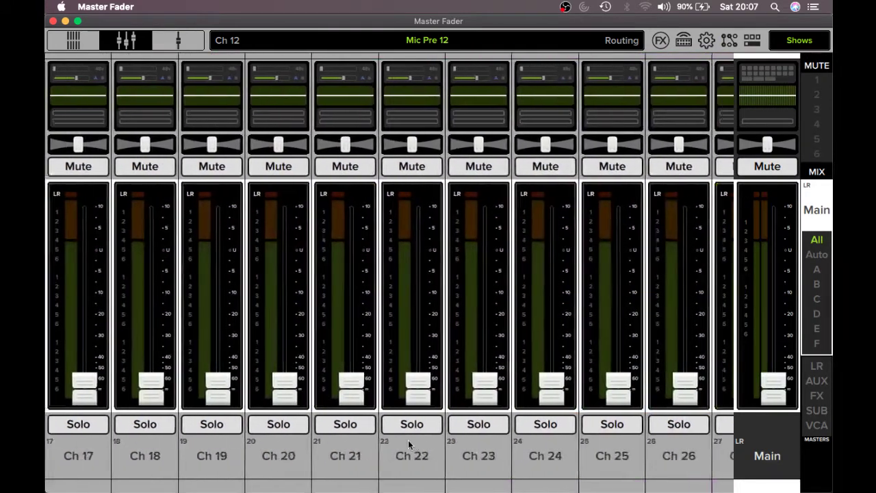
scroll(408, 445, left, 2)
scroll(408, 445, left, 5)
scroll(408, 440, left, 5)
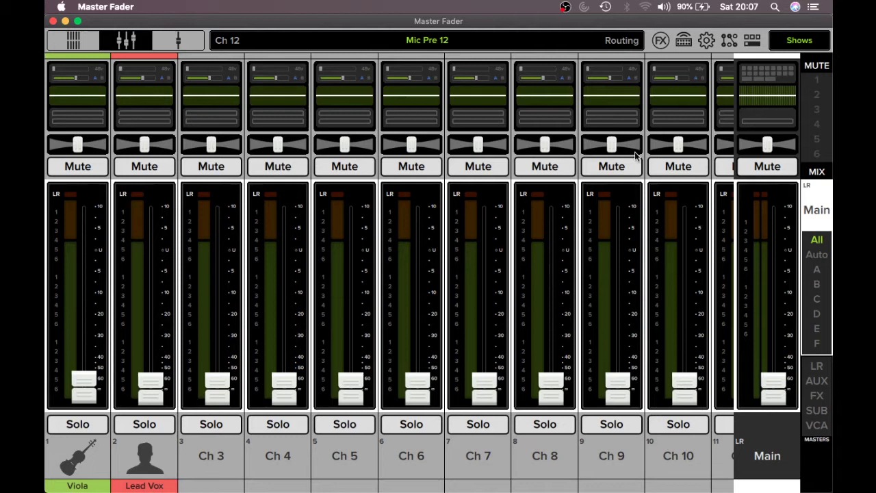
Load the Mono Chorus effect into the empty FX3 slot
click(658, 40)
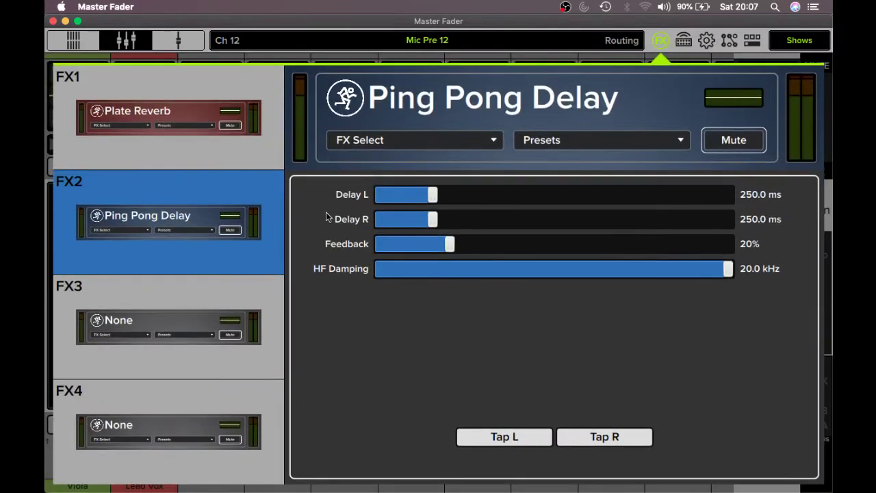
click(225, 306)
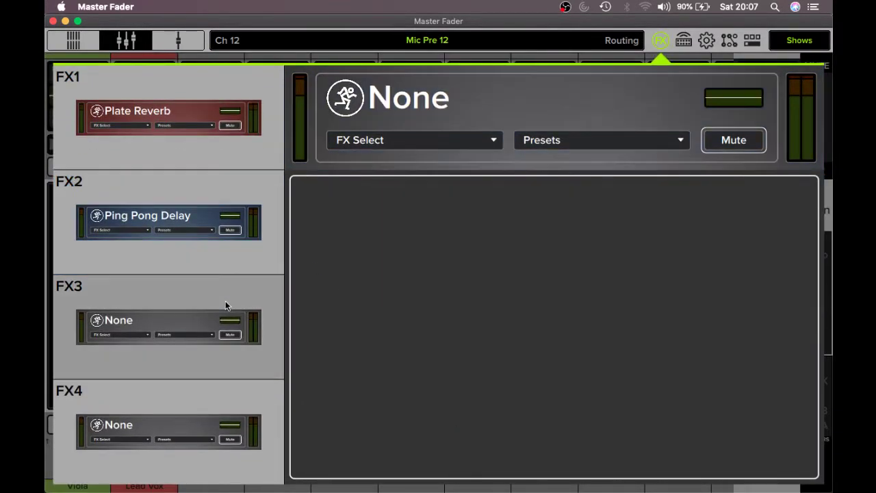
click(391, 139)
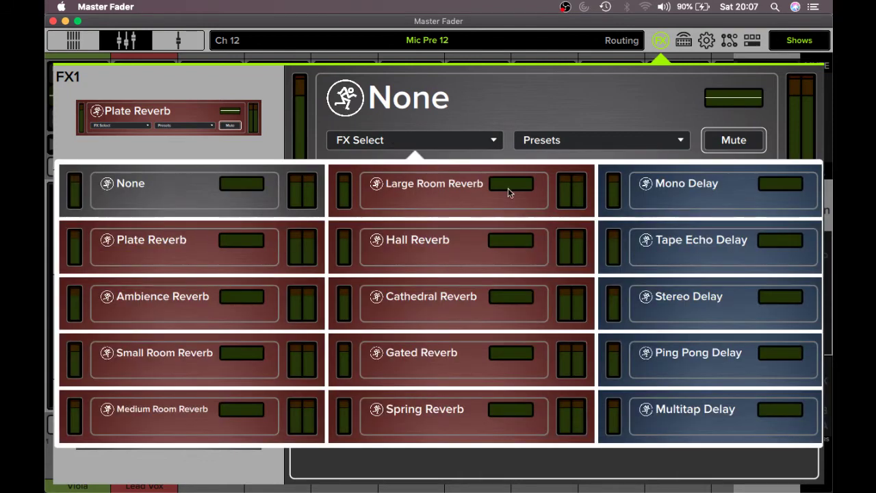
scroll(565, 237, right, 5)
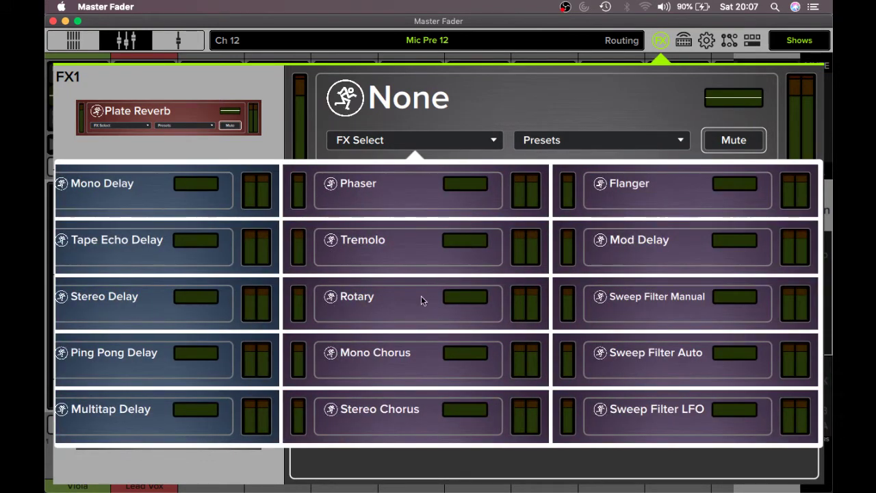
click(398, 370)
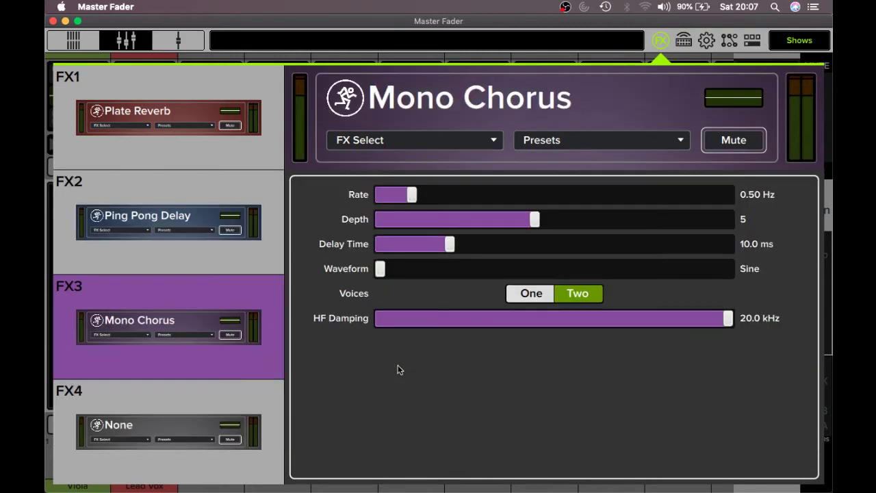
Load the Phaser into FX4, keep its width on Narrow after trying Wide, and return to the mixer
click(222, 402)
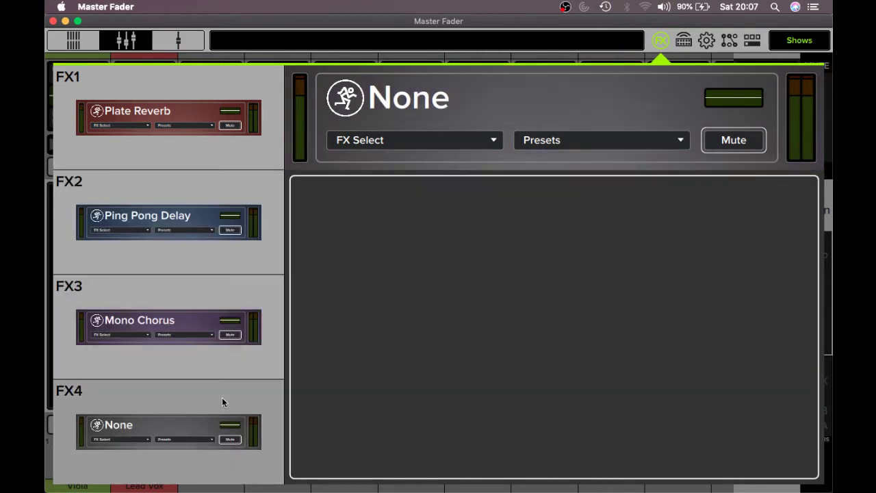
click(471, 140)
scroll(772, 302, right, 10)
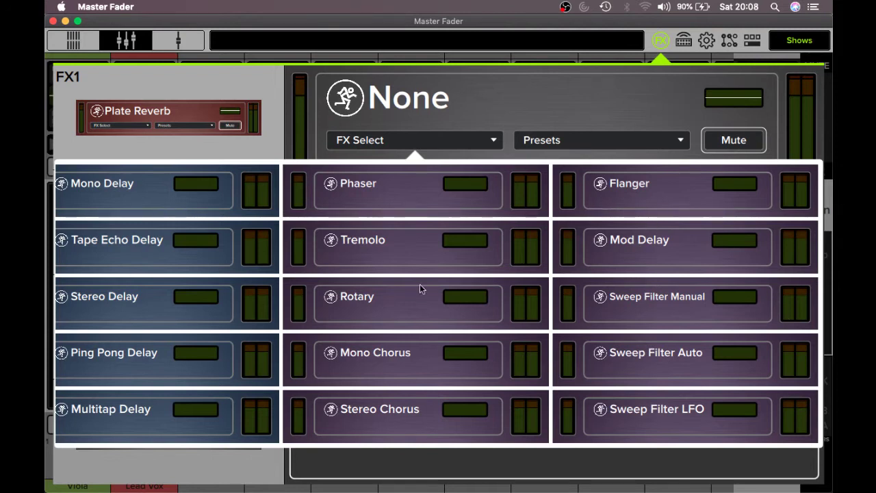
click(427, 194)
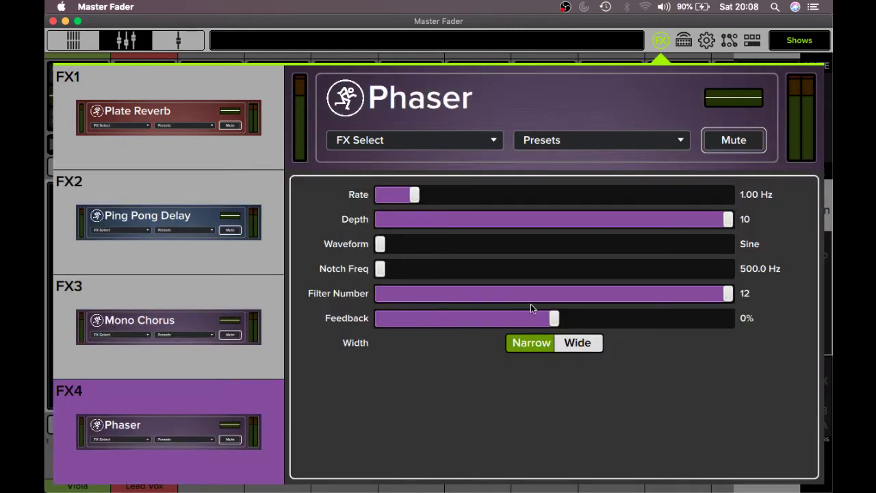
click(577, 345)
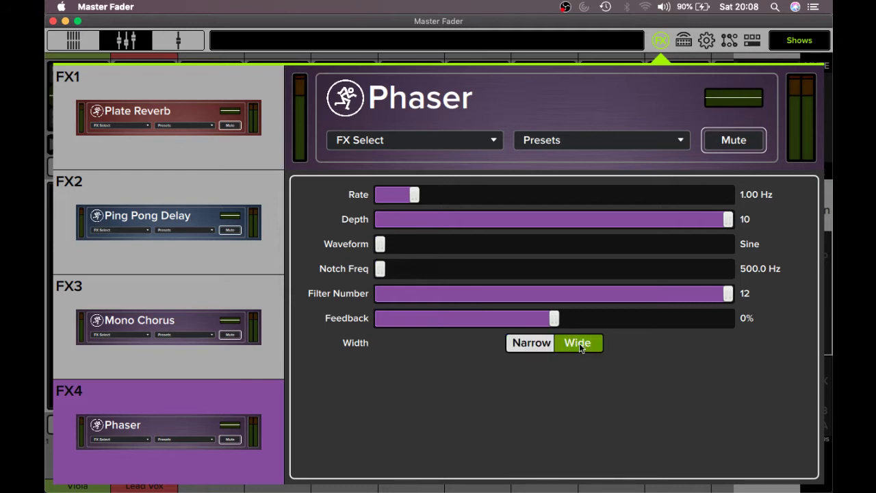
click(543, 347)
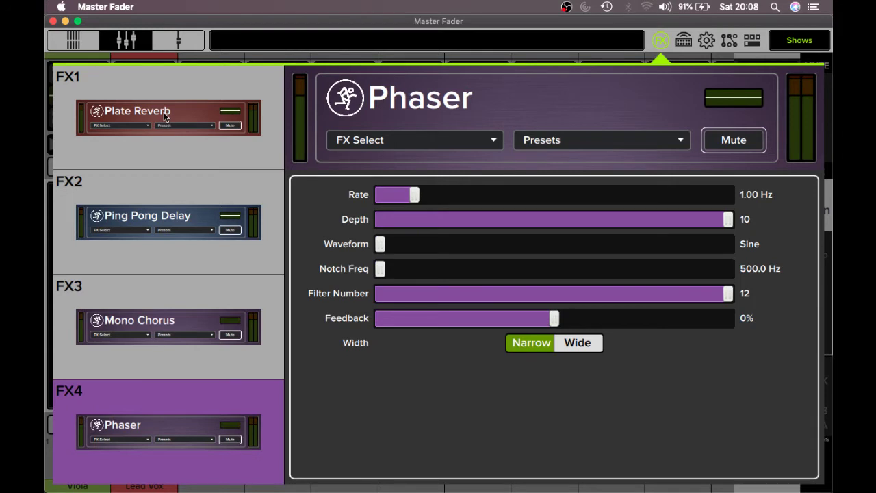
click(660, 43)
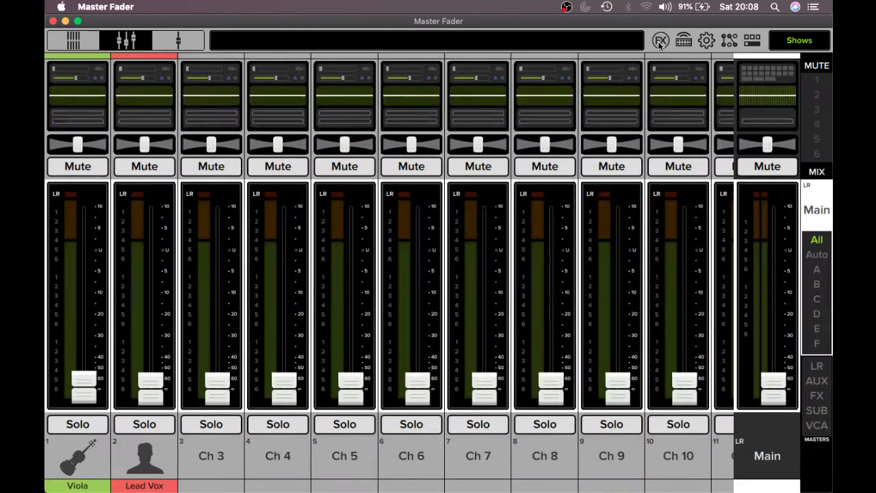
Name the FX 1 return channel "verb"
scroll(388, 345, right, 20)
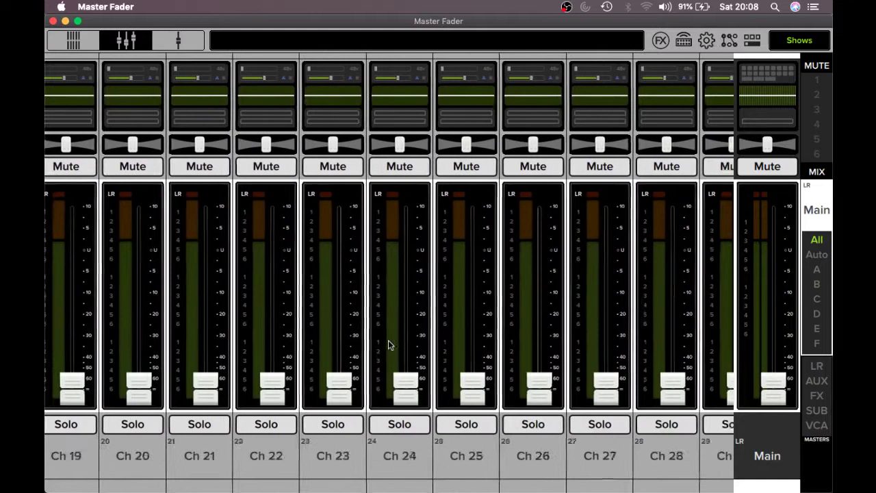
scroll(388, 345, right, 6)
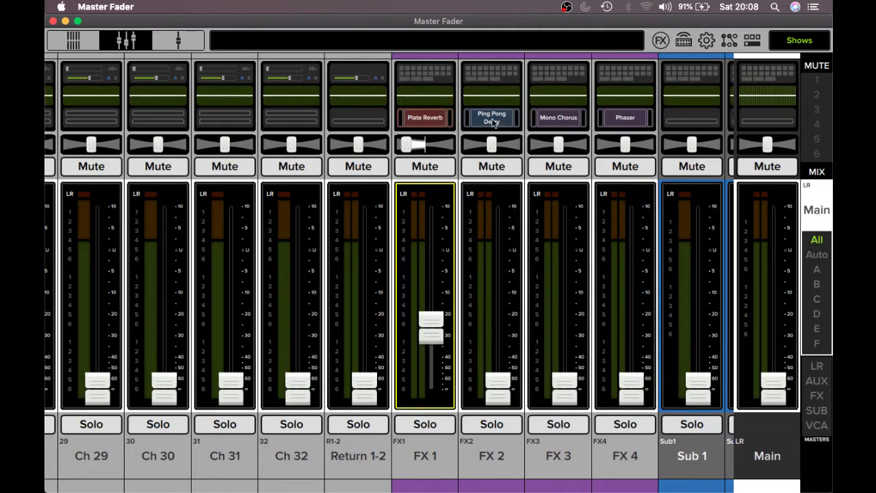
click(424, 476)
click(452, 268)
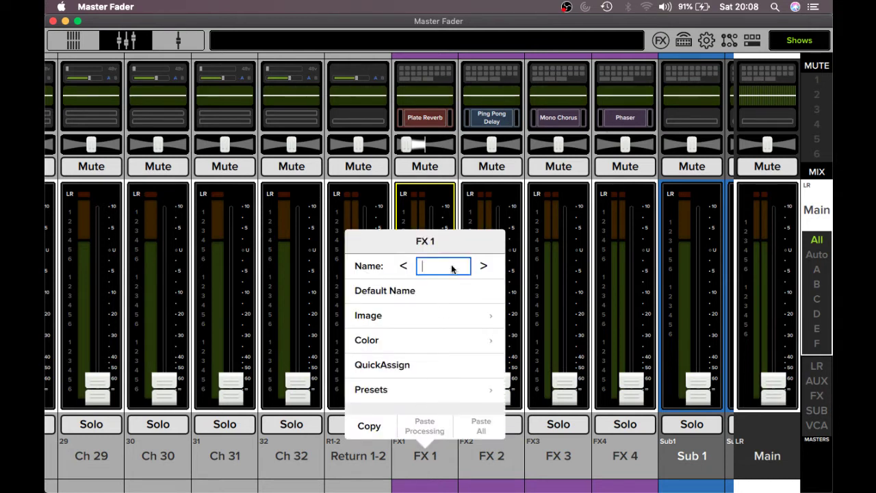
text(verb)
Name the FX 2 return channel "delay" and give it the darker green color
click(485, 464)
click(491, 266)
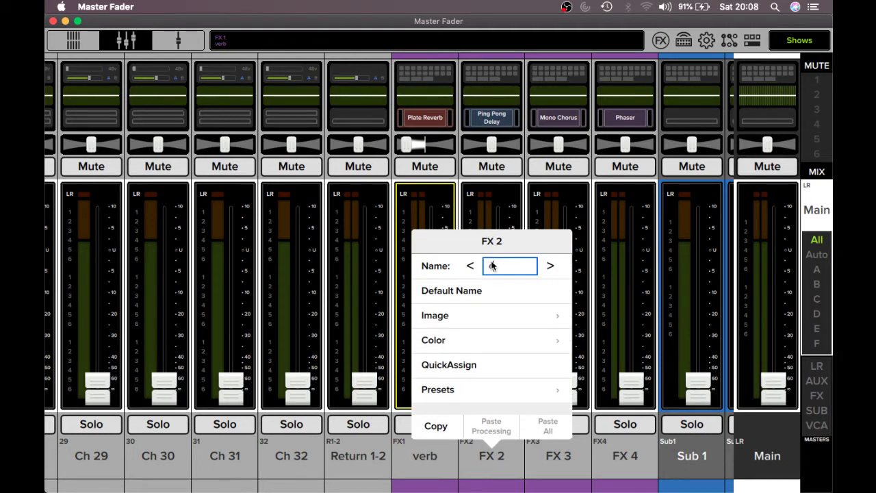
text(delay)
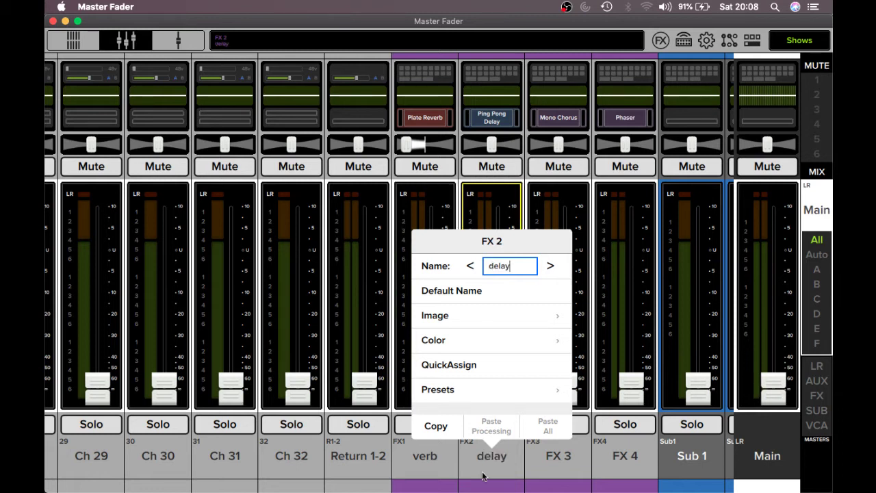
click(454, 348)
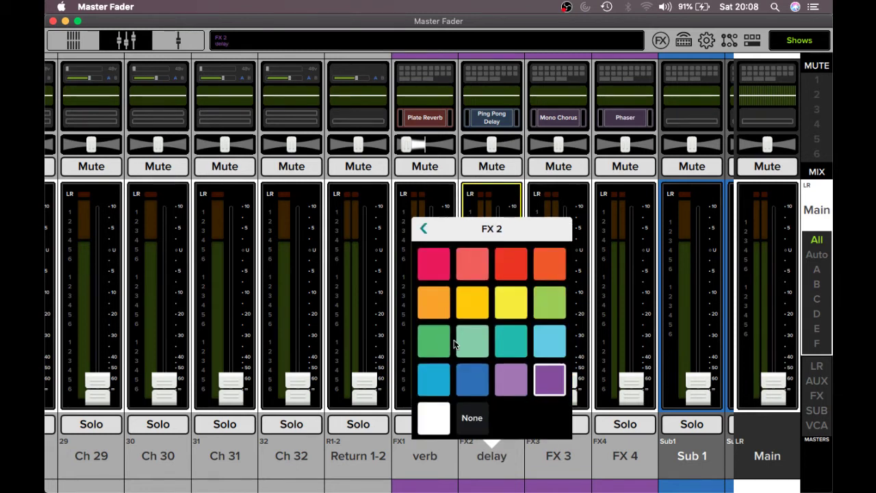
click(443, 347)
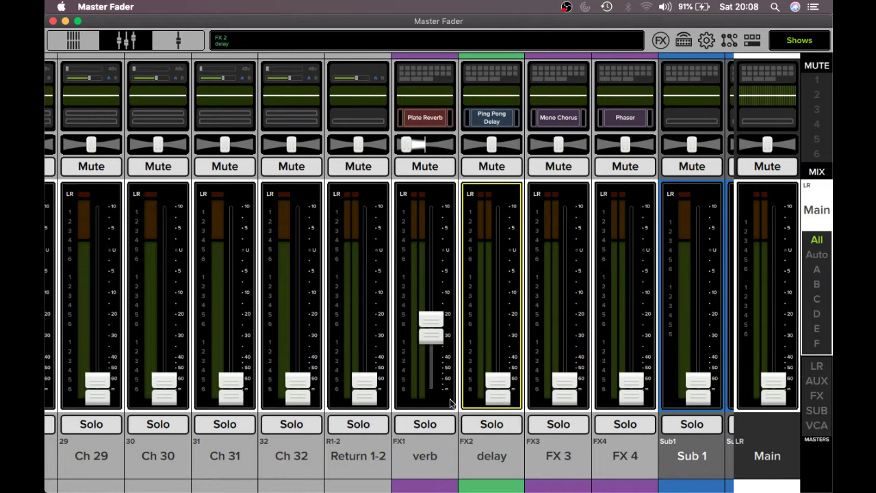
Color the verb channel red and assign it the mixer faders icon
click(423, 467)
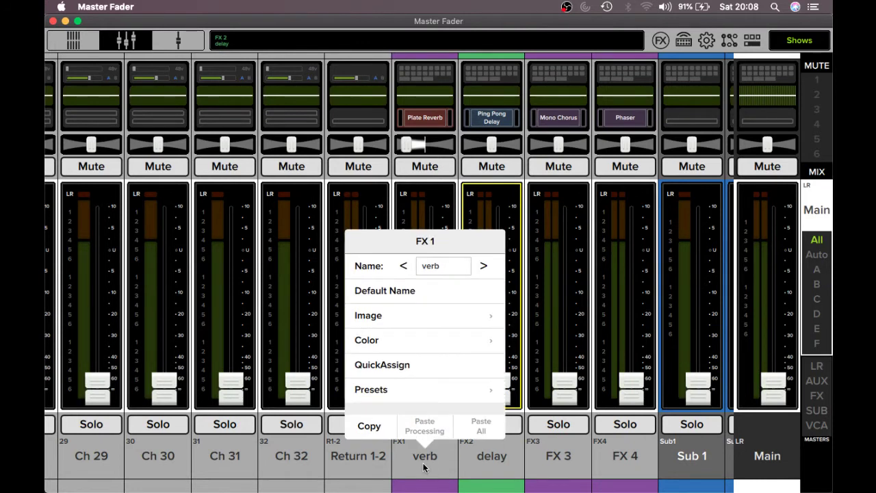
click(414, 343)
click(456, 272)
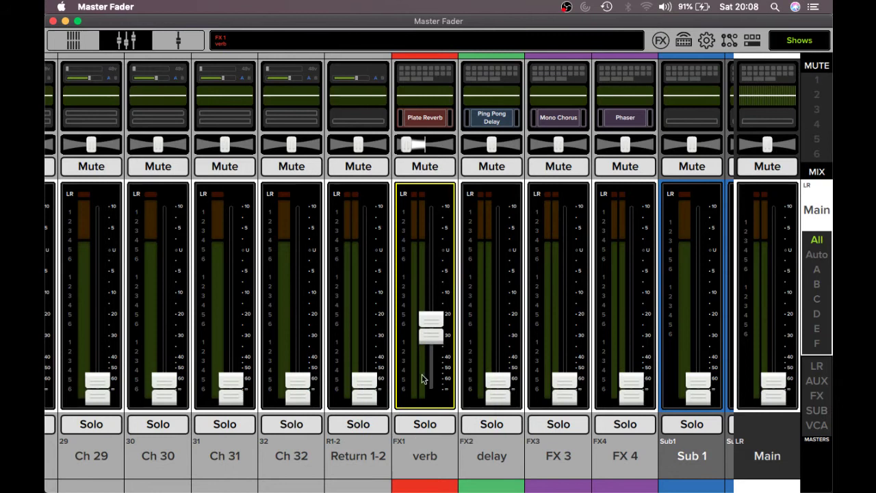
click(429, 469)
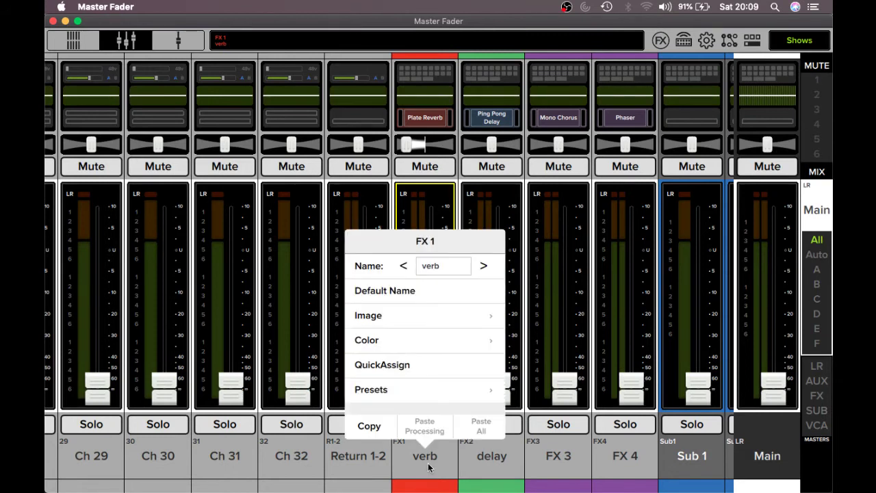
click(397, 316)
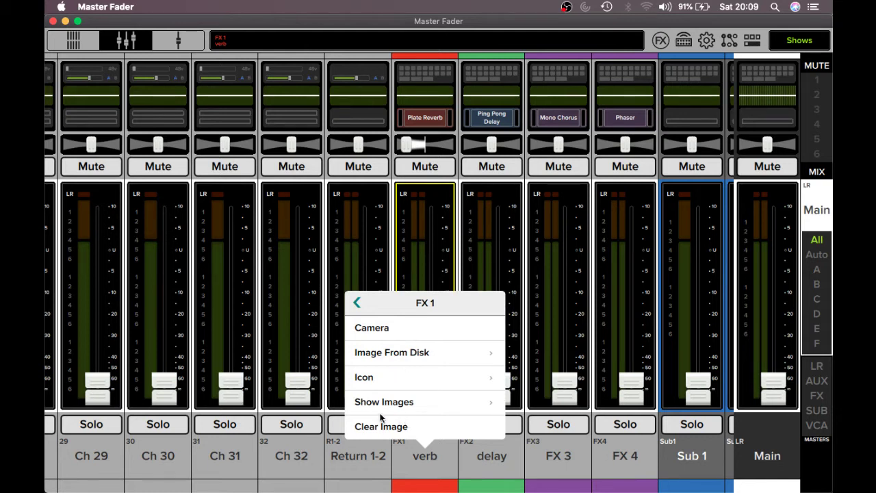
click(378, 378)
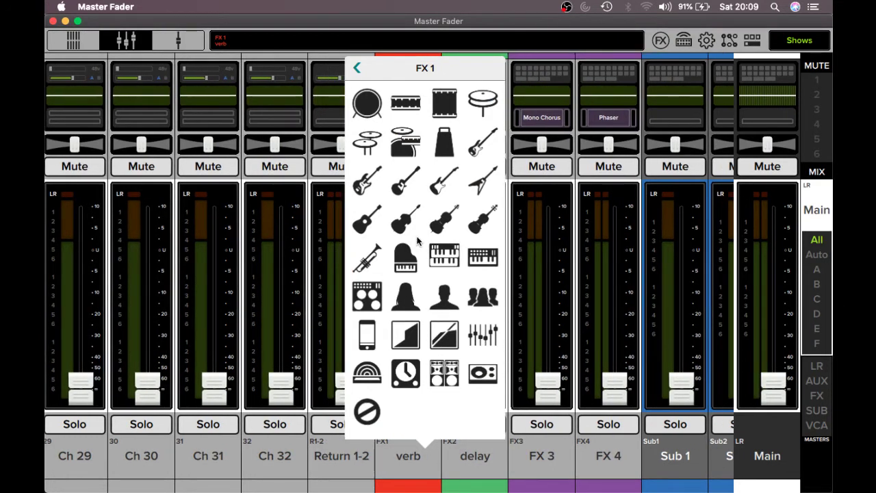
click(482, 337)
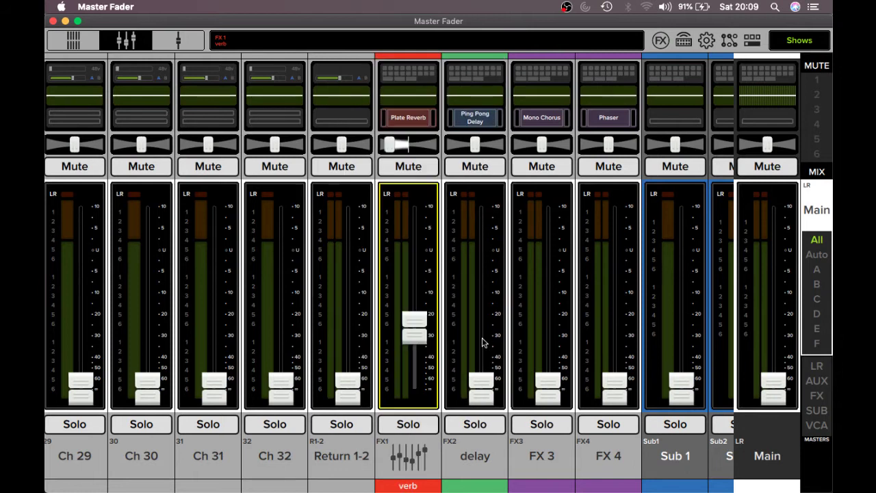
Assign the mixer faders icon to the delay channel and raise its fader to about -9.9 dB
click(478, 456)
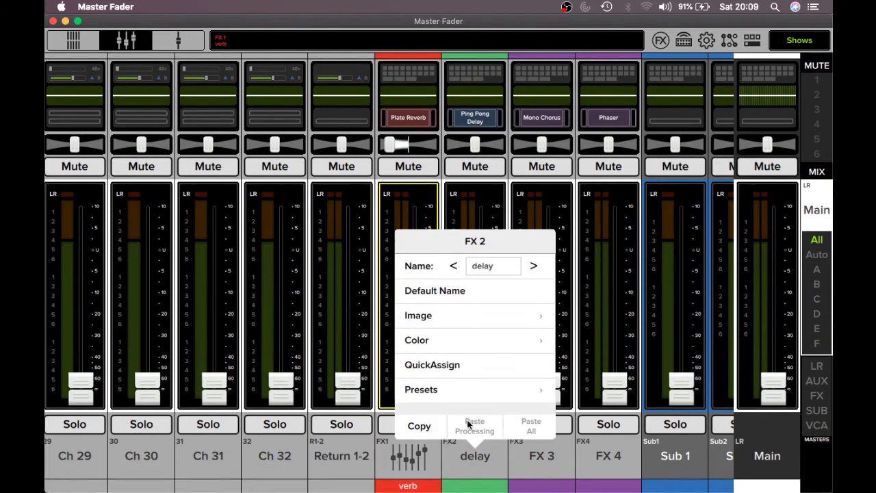
click(451, 321)
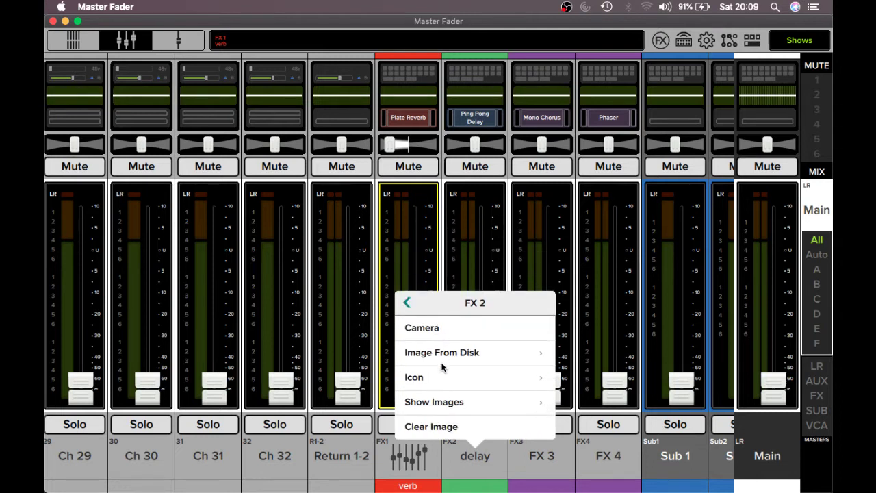
click(444, 404)
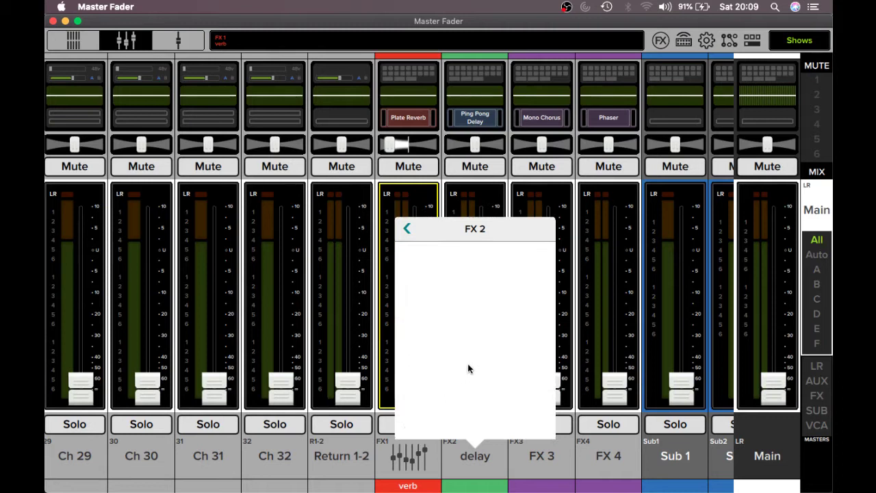
click(406, 226)
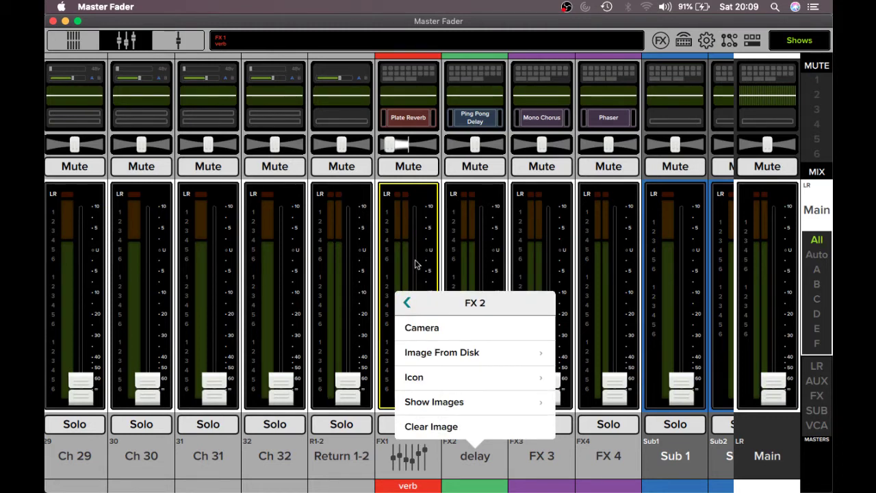
click(435, 370)
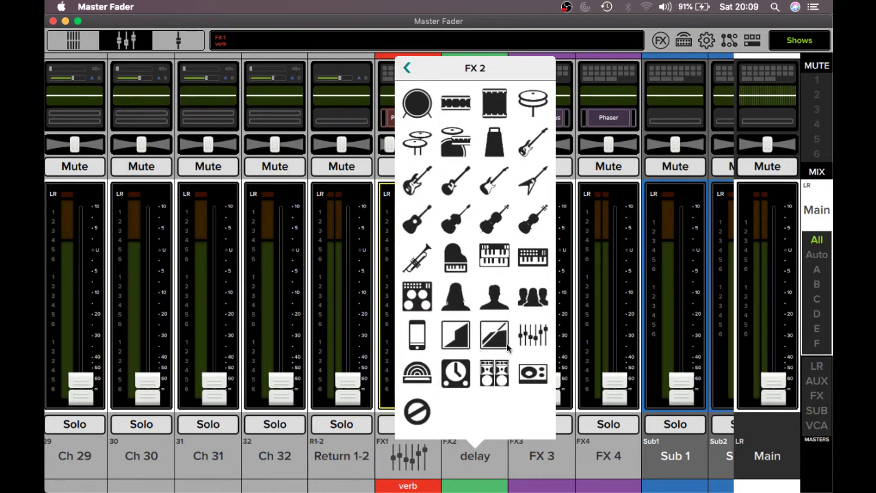
click(529, 346)
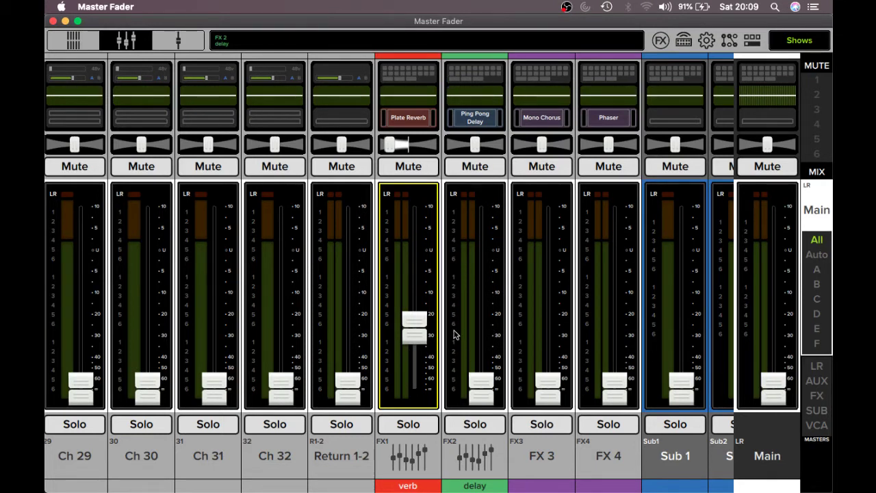
drag(479, 396, 482, 291)
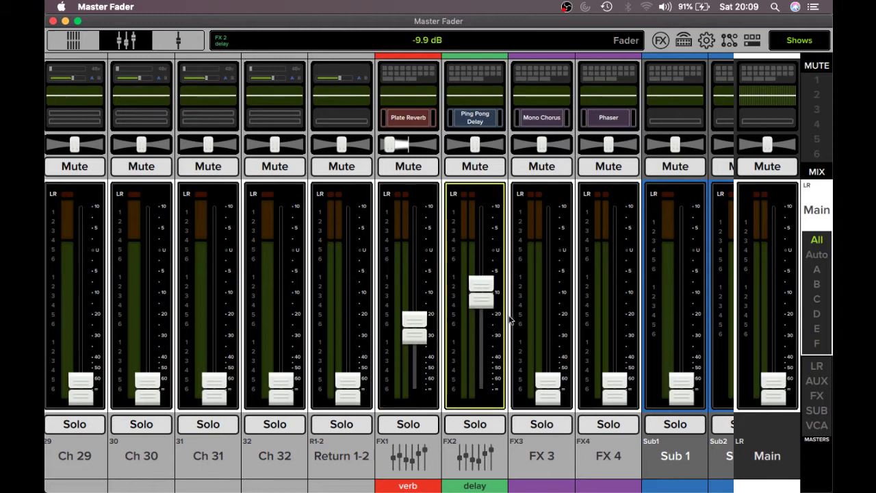
Raise the FX 3 return fader to between -10 and -20 dB and the FX 4 return fader to about -8.0 dB
click(539, 382)
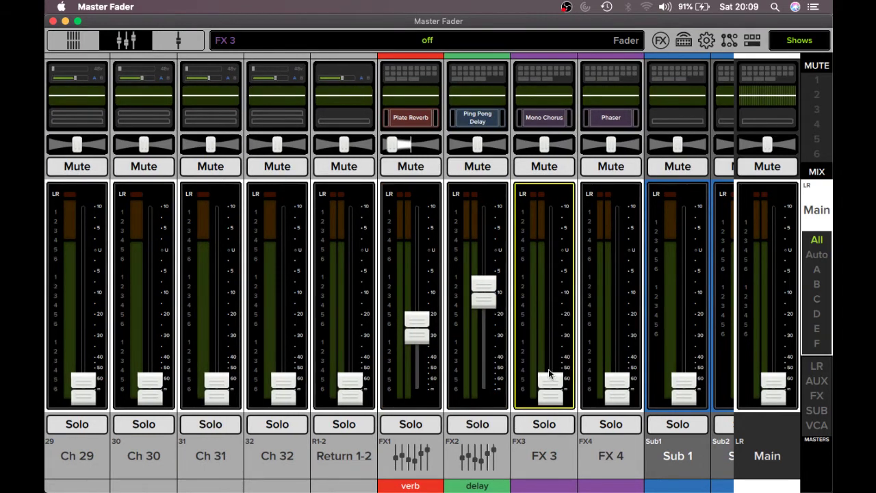
drag(550, 382, 551, 316)
drag(614, 388, 601, 291)
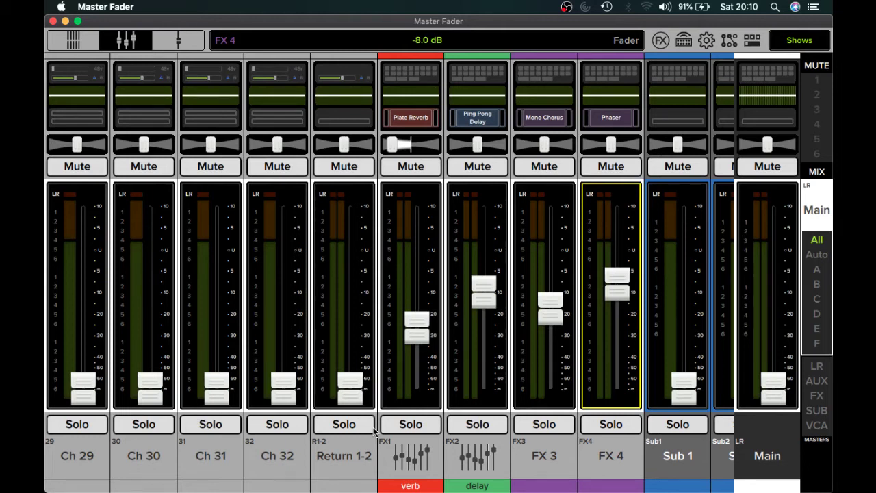
Look over the channel strips, from the subgroups back to the Viola channel and across to the FX returns
drag(403, 473, 439, 488)
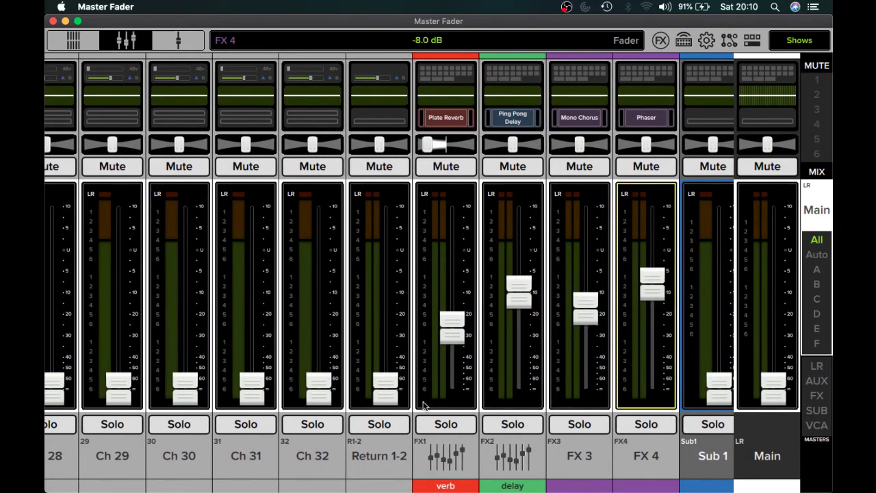
scroll(423, 392, right, 5)
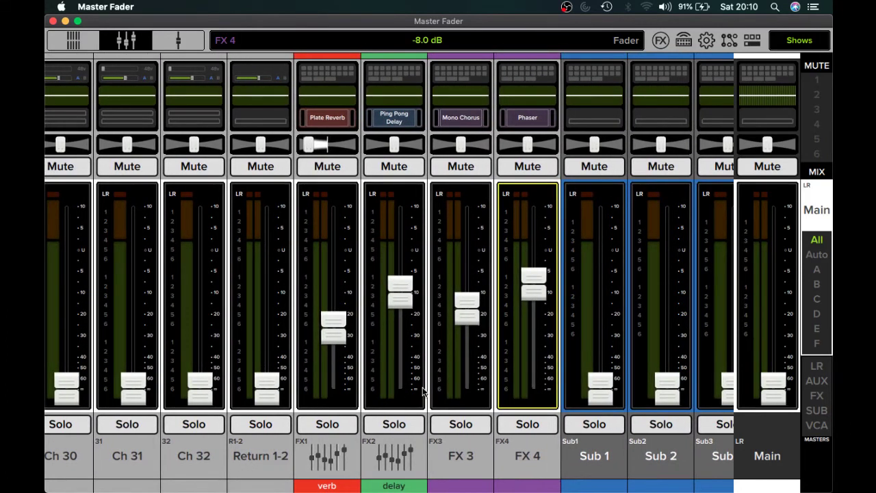
scroll(423, 391, right, 8)
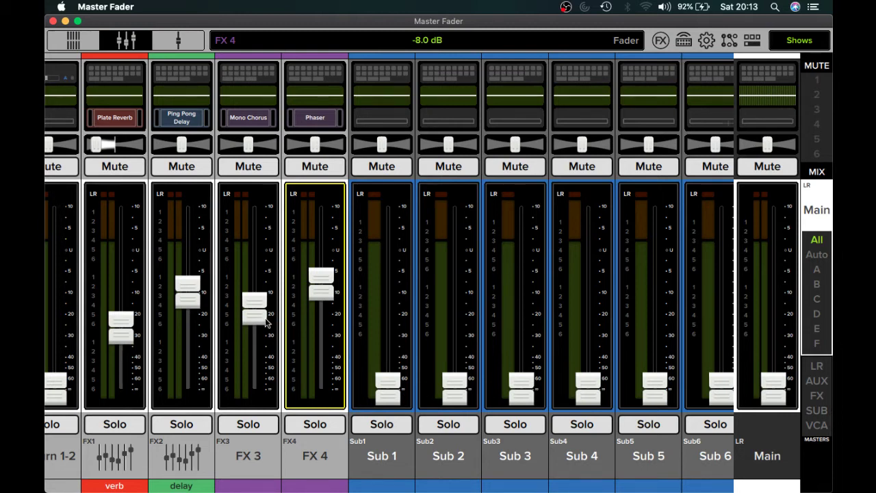
scroll(267, 323, right, 5)
scroll(267, 324, left, 20)
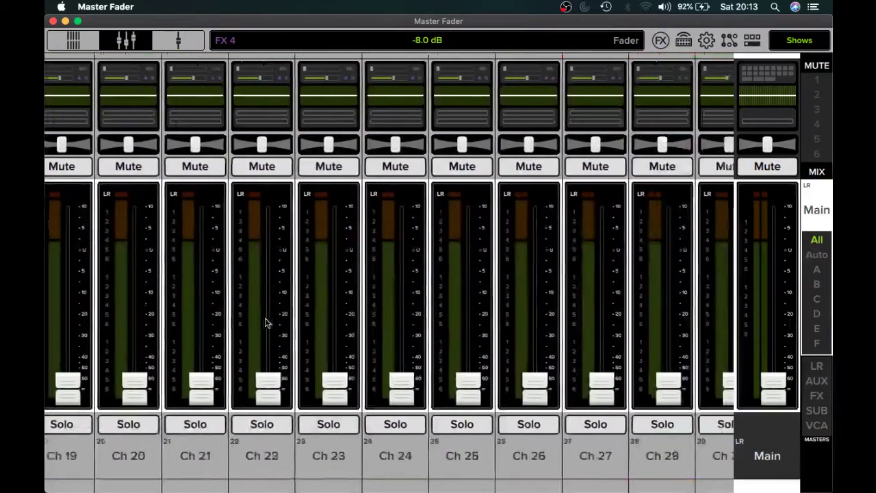
scroll(267, 323, left, 15)
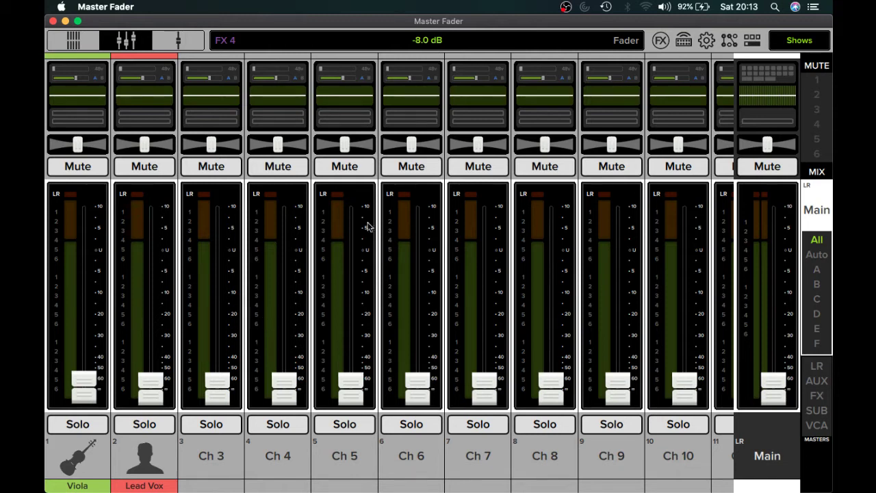
scroll(469, 223, right, 6)
scroll(468, 223, right, 15)
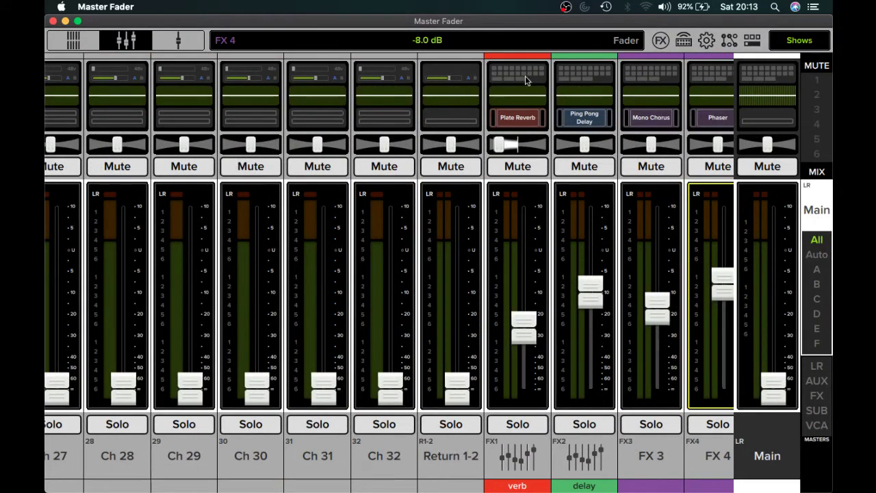
Set the width of the FX4 Phaser to Wide
click(661, 41)
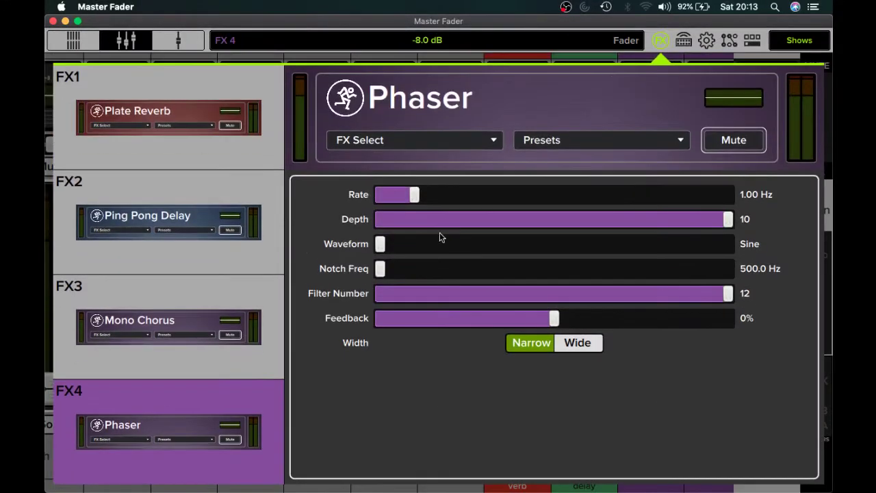
click(661, 41)
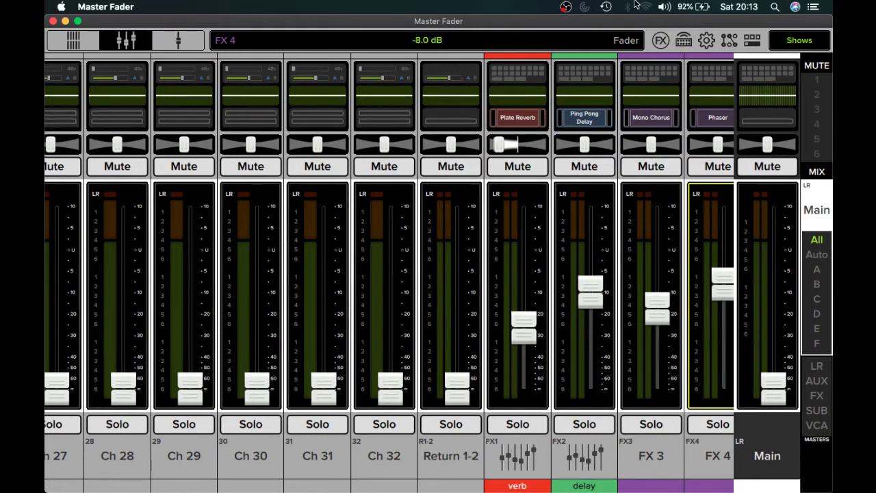
click(660, 41)
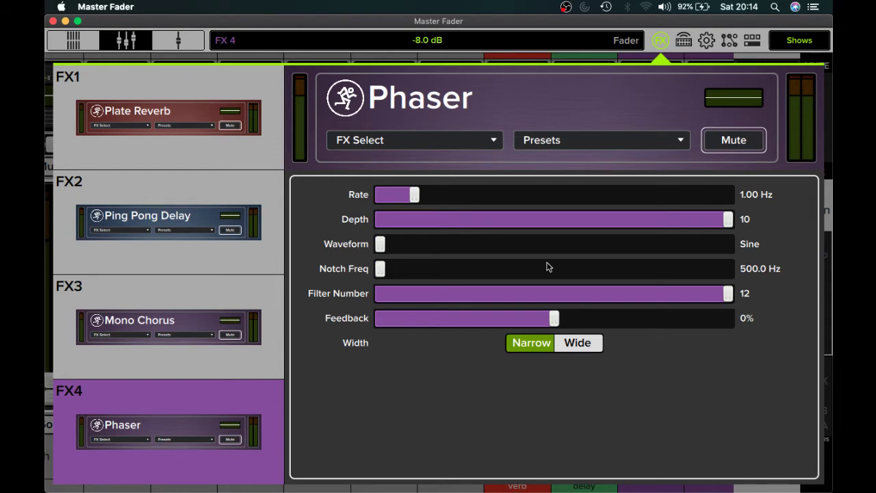
click(593, 343)
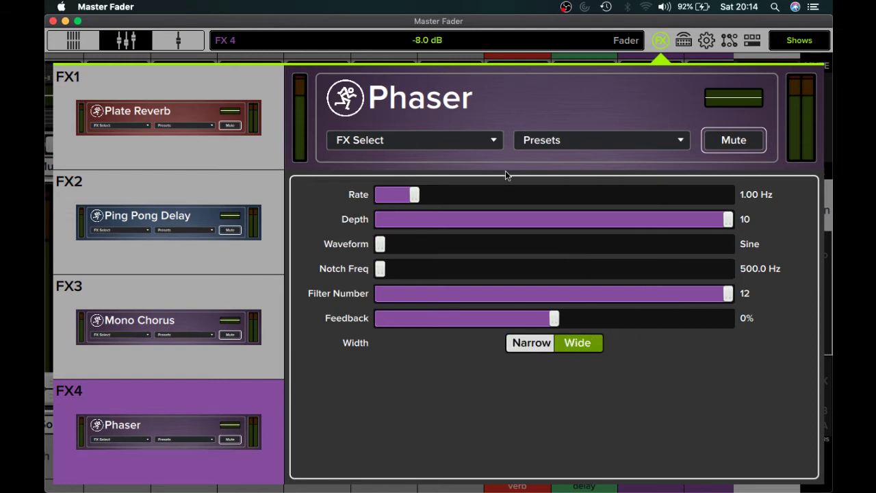
click(663, 41)
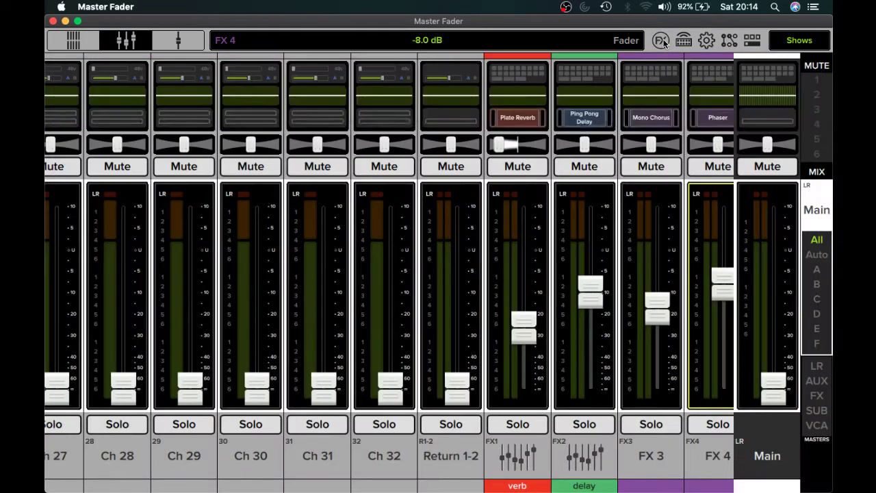
Examine the offline mixer list, the app settings and the system backup export options without exporting anything
click(684, 42)
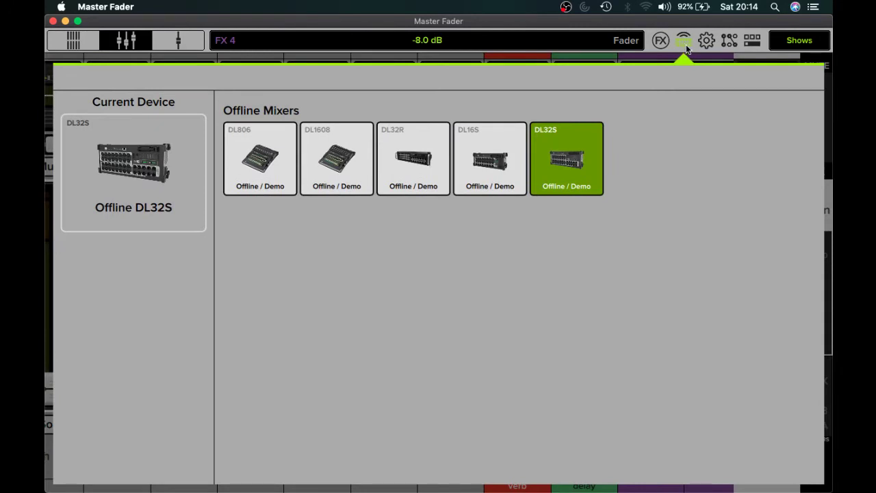
click(707, 40)
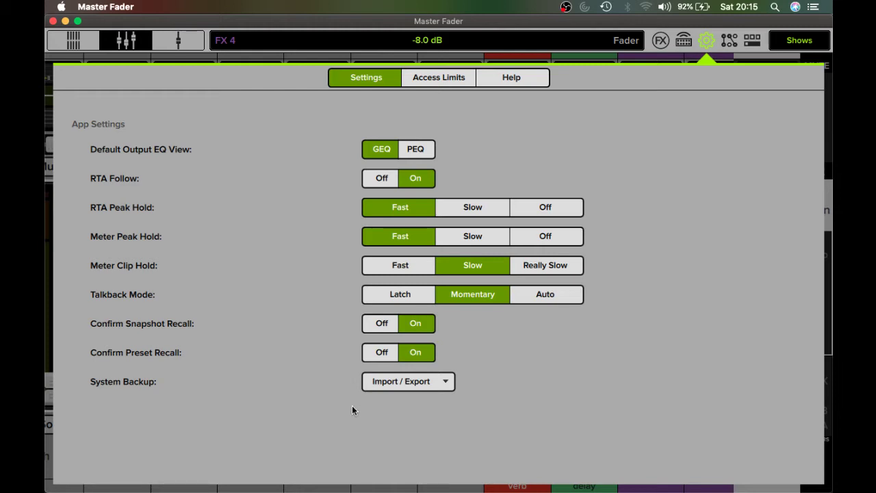
click(394, 389)
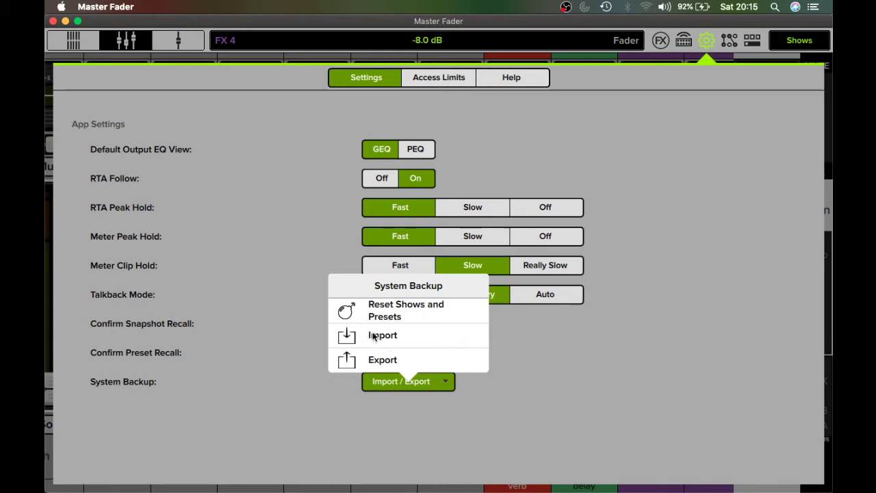
click(377, 361)
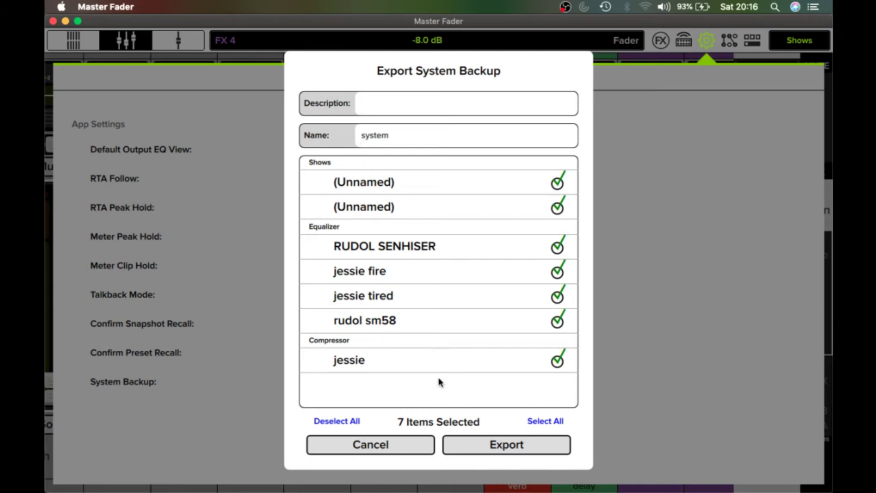
click(400, 447)
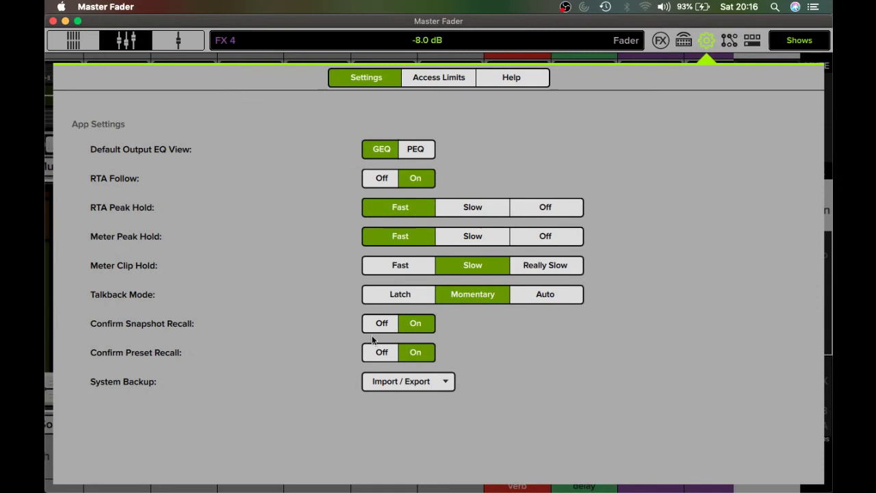
Try limiting access to the LR mix, check which mixes remain selectable, and remove the LR limit
click(445, 79)
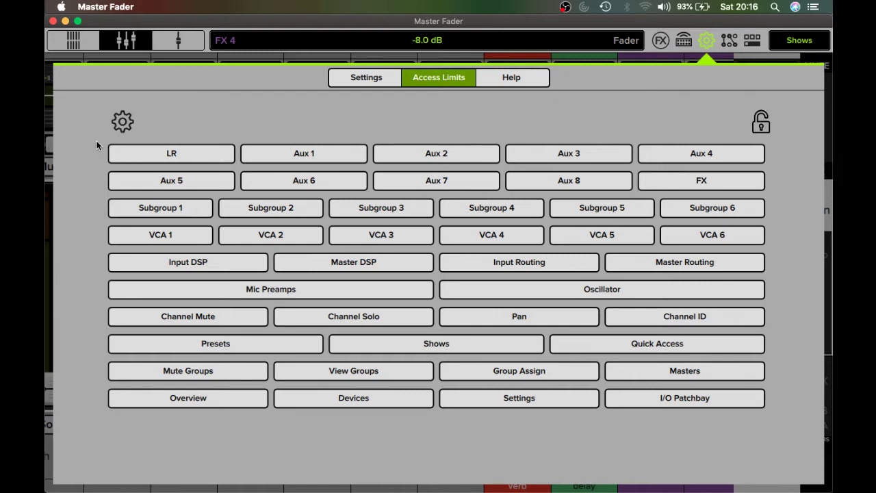
click(133, 152)
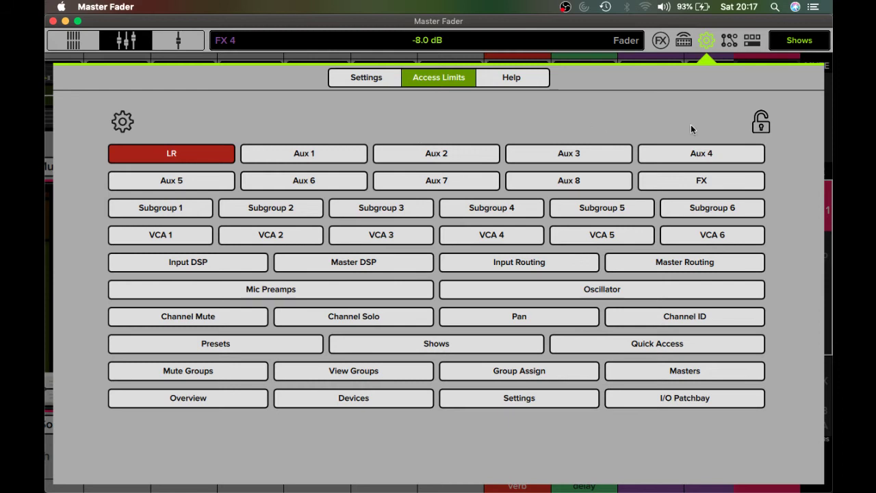
click(705, 40)
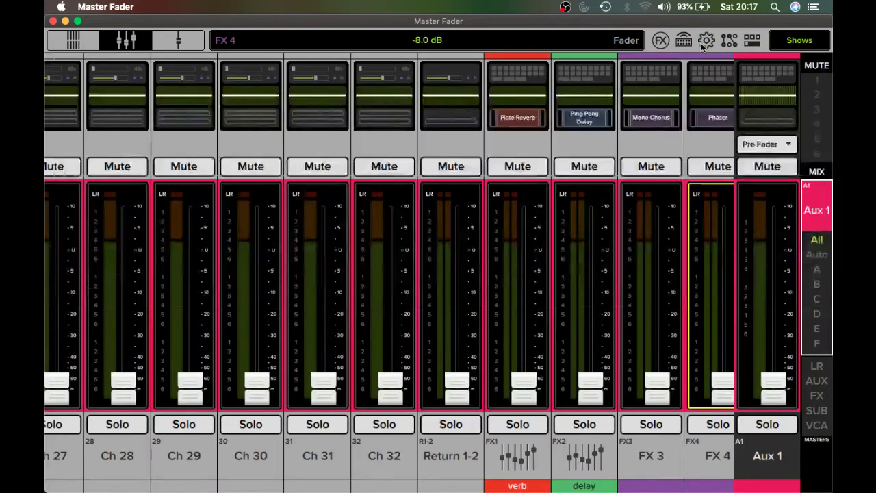
click(812, 221)
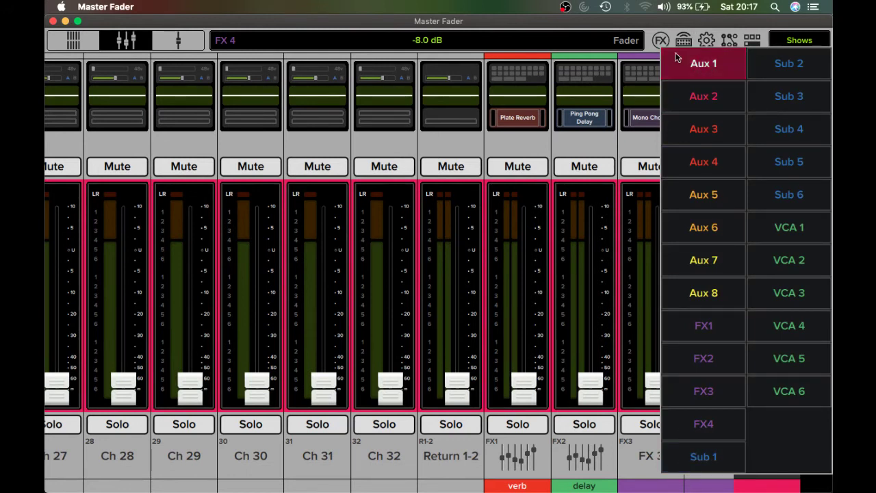
click(704, 65)
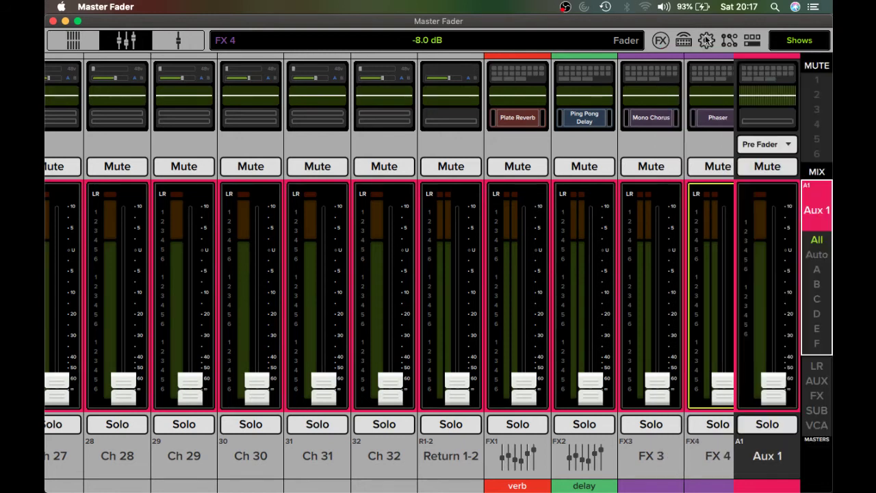
click(707, 40)
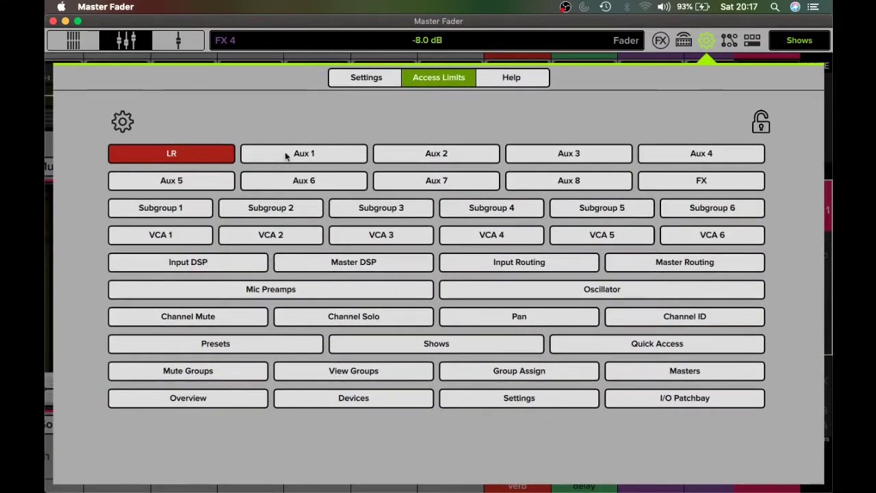
click(224, 154)
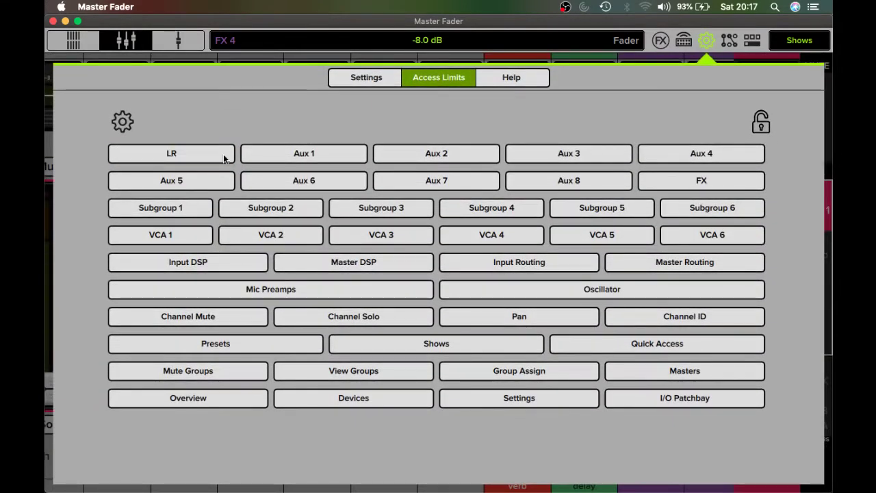
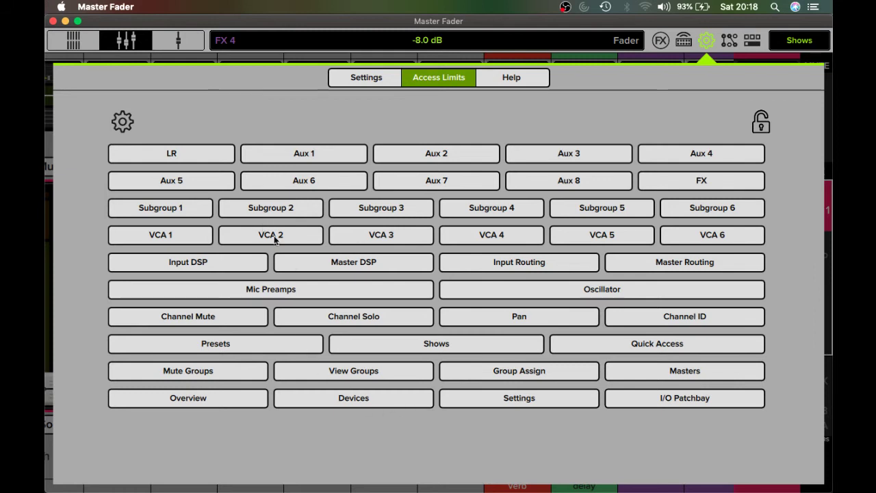
Limit access to every function, except keep Devices, Aux 1 and Pan accessible
click(130, 127)
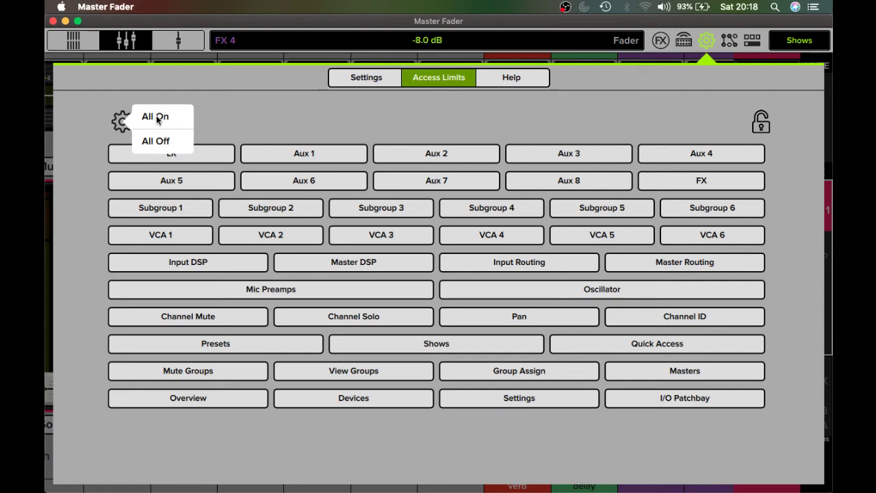
click(156, 118)
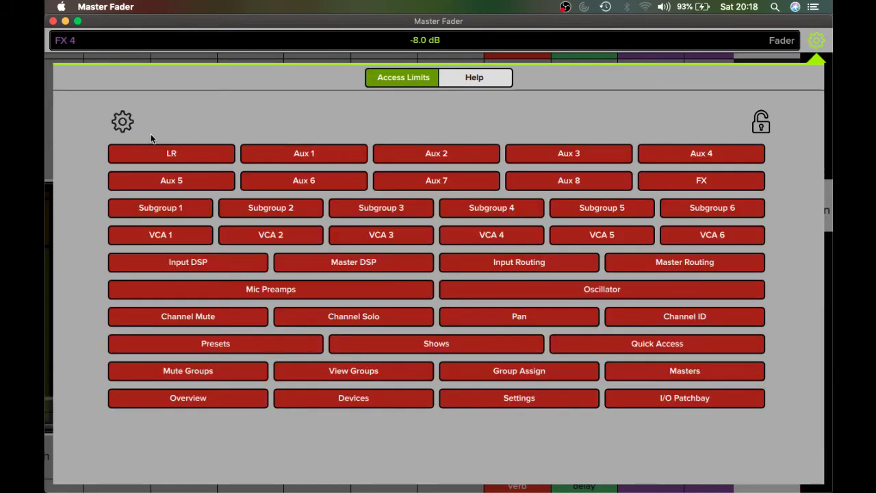
click(375, 400)
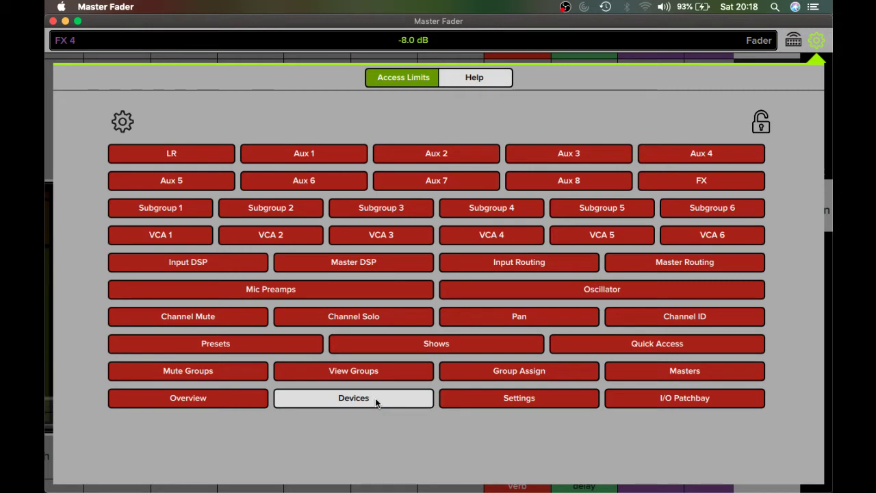
click(293, 152)
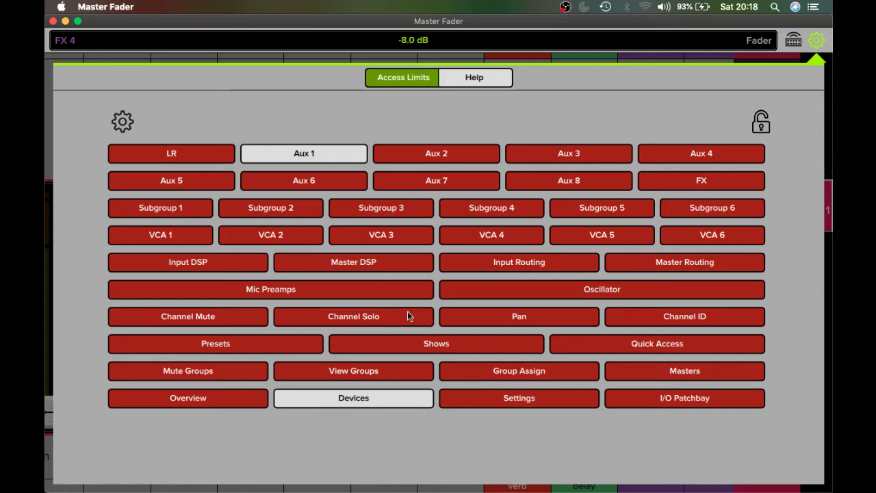
click(482, 316)
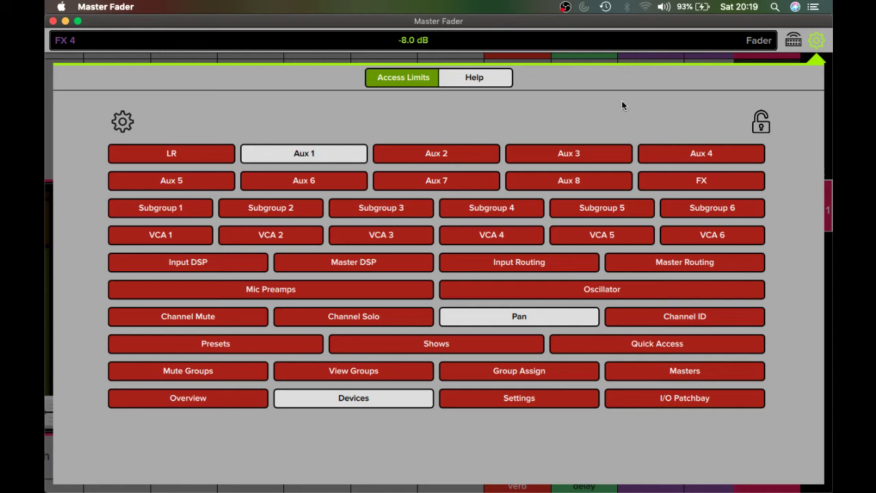
Lock the access limits by entering and confirming a four-digit passcode, and return to the Aux 1 mixer view
click(762, 125)
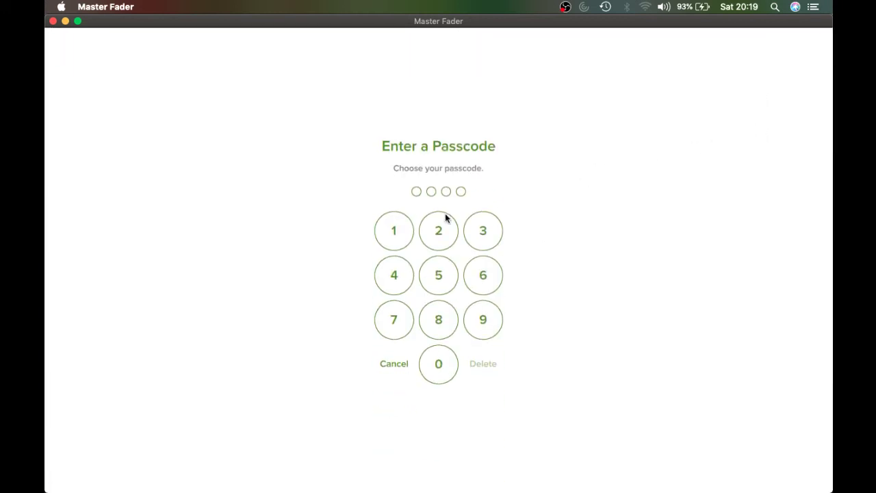
click(435, 374)
click(436, 374)
click(435, 375)
click(436, 374)
click(436, 375)
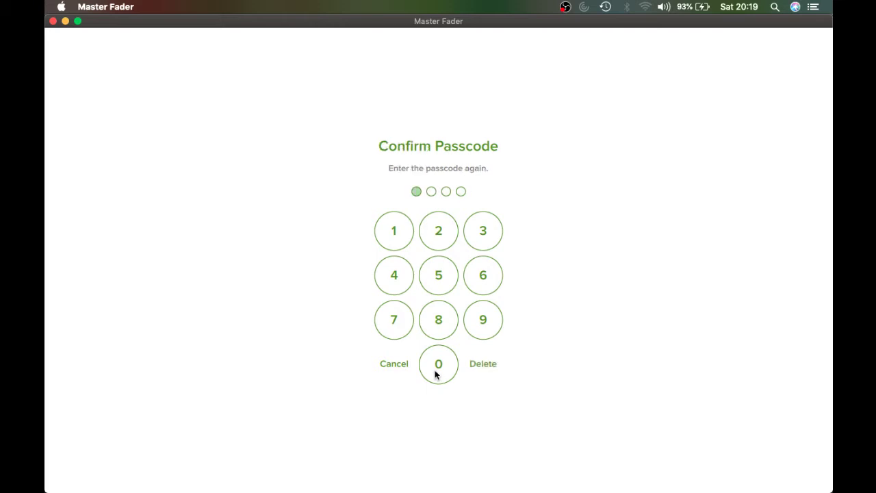
click(435, 370)
click(435, 370)
click(436, 370)
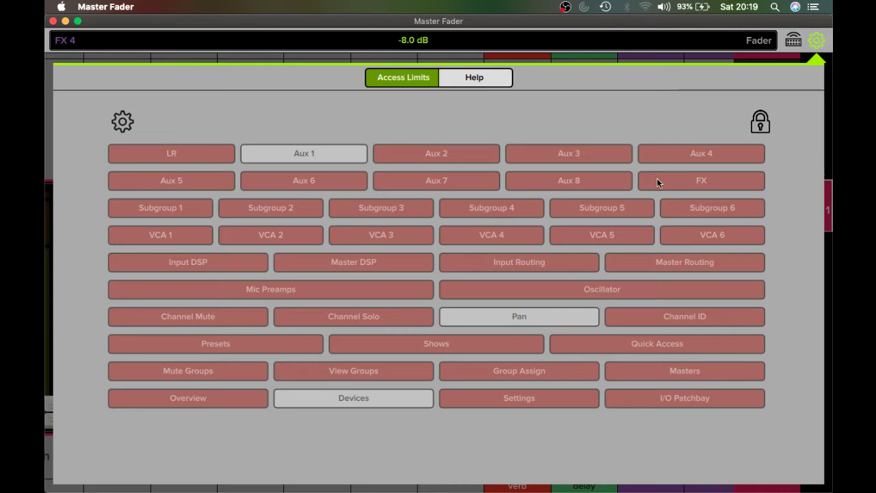
click(814, 41)
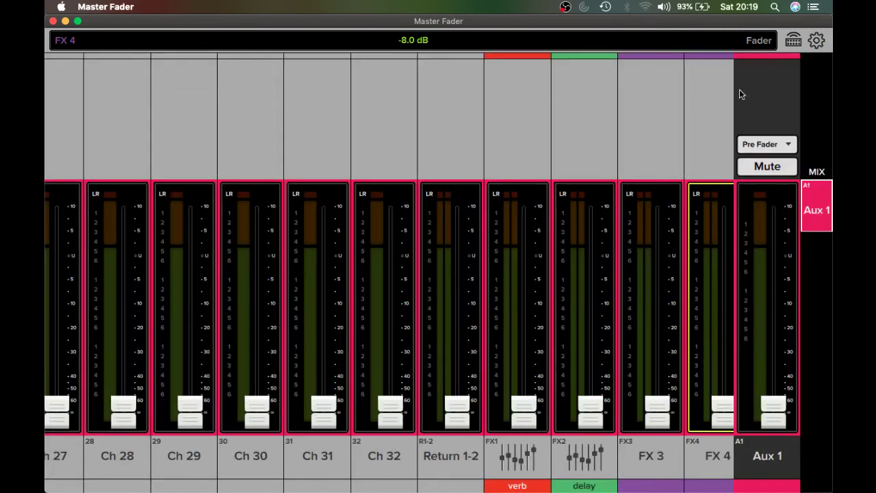
Examine the offline mixer list that is still reachable under the locked access limits, and return to the Aux 1 mix
click(793, 41)
click(793, 41)
click(792, 42)
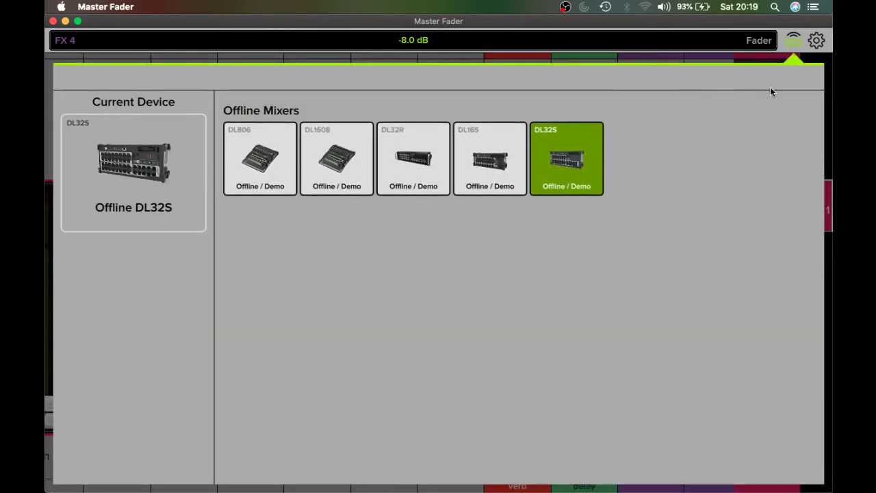
click(792, 43)
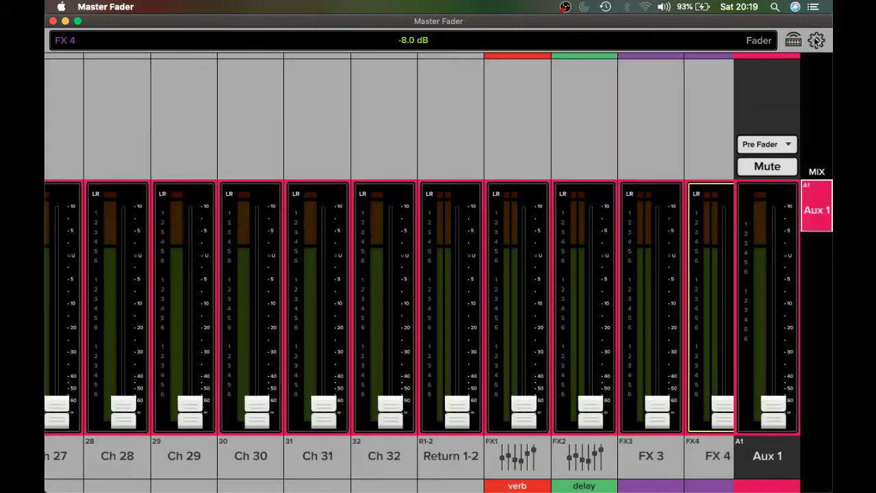
Examine the locked access limits, the passcode request and the Help page without unlocking, and return to the Aux 1 mix
click(816, 40)
click(813, 38)
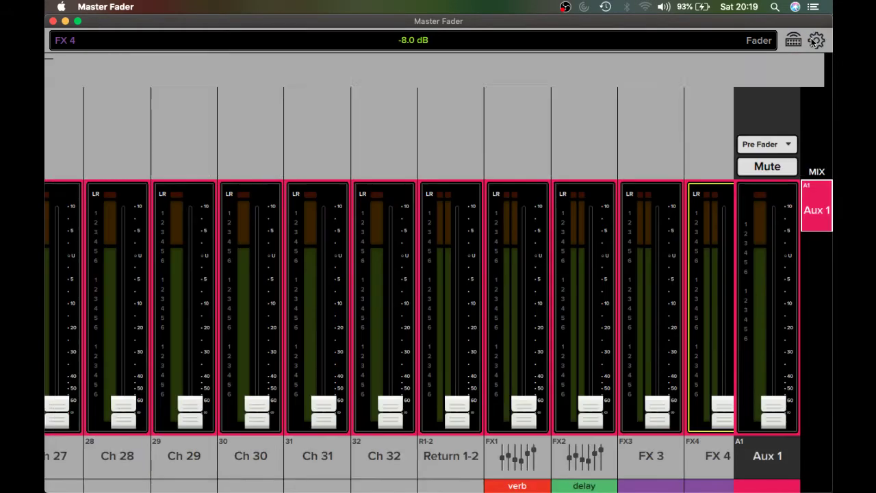
click(812, 38)
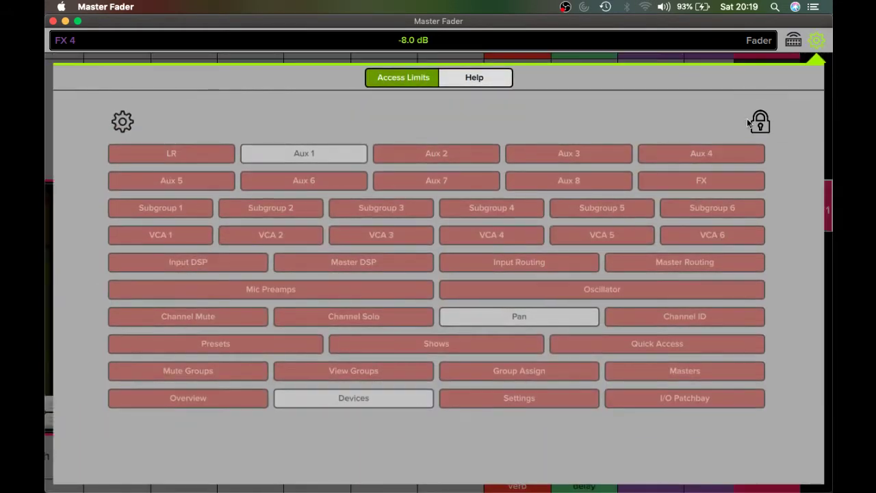
click(754, 122)
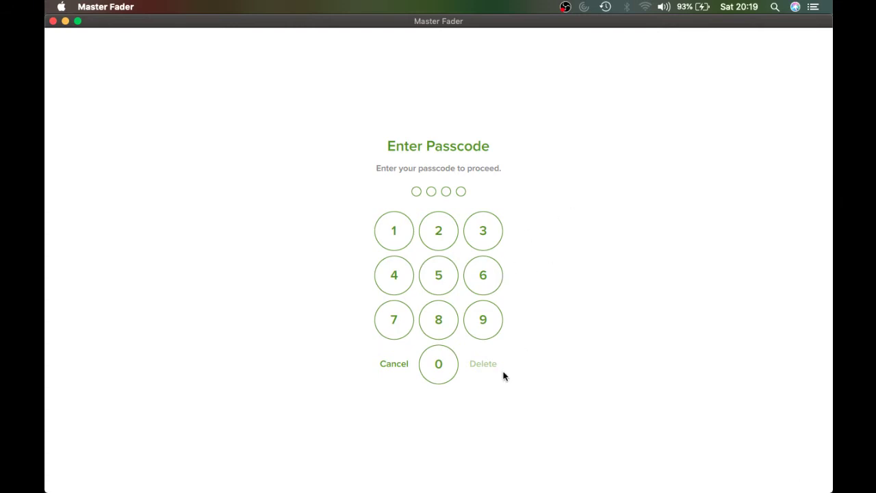
click(402, 364)
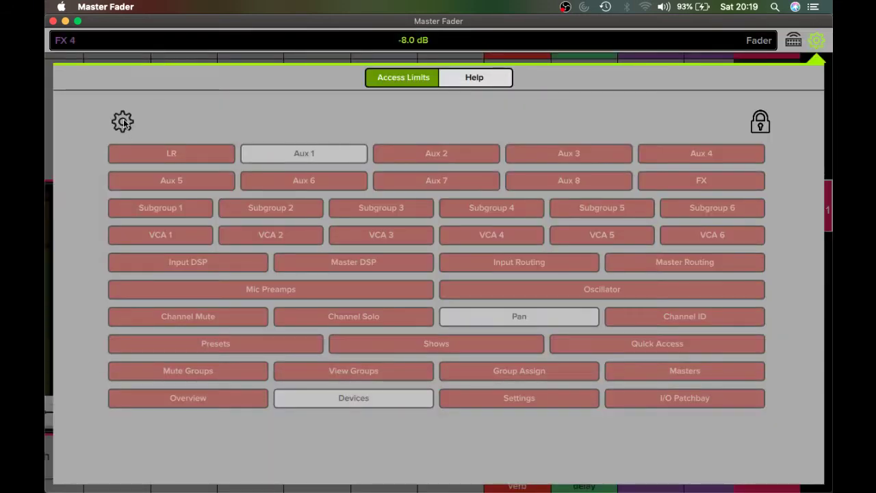
click(465, 77)
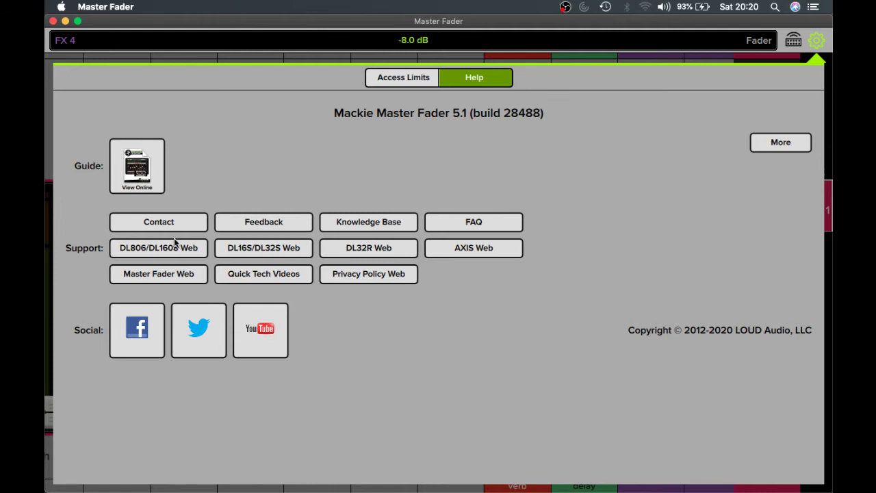
click(409, 80)
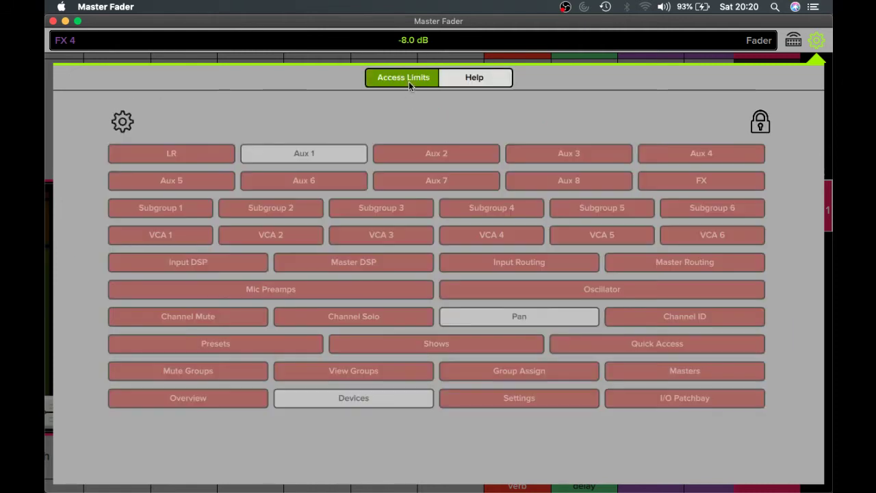
click(823, 37)
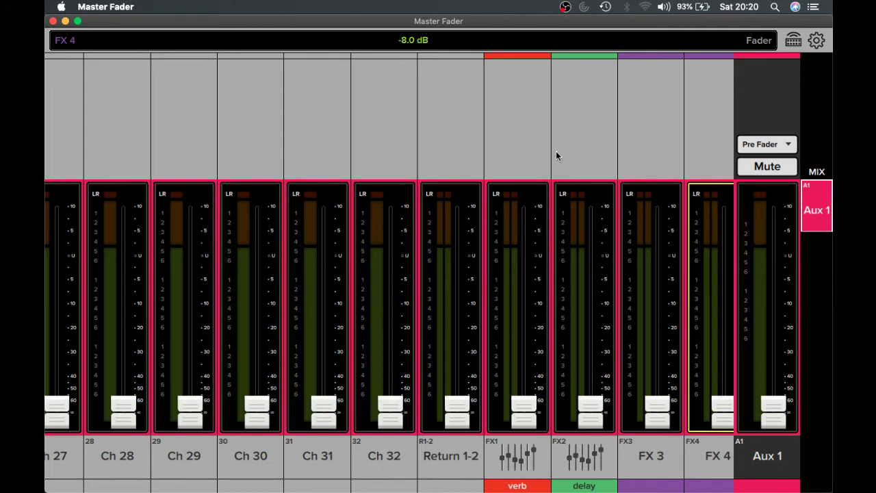
Raise the Ch 31 send to Aux 1 to about -10.4 dB and look through the other channel sends
drag(319, 409, 313, 308)
scroll(313, 309, left, 10)
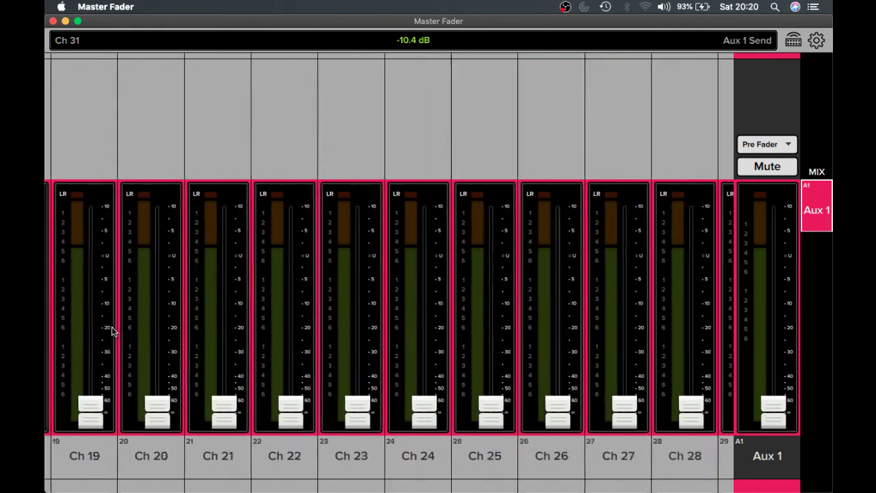
scroll(113, 330, left, 10)
scroll(113, 331, right, 5)
scroll(113, 331, left, 5)
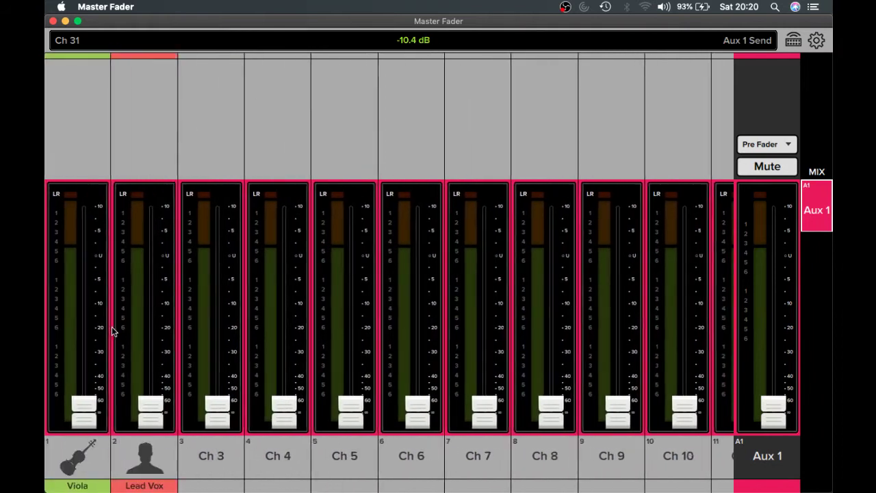
scroll(377, 365, right, 5)
scroll(377, 370, right, 10)
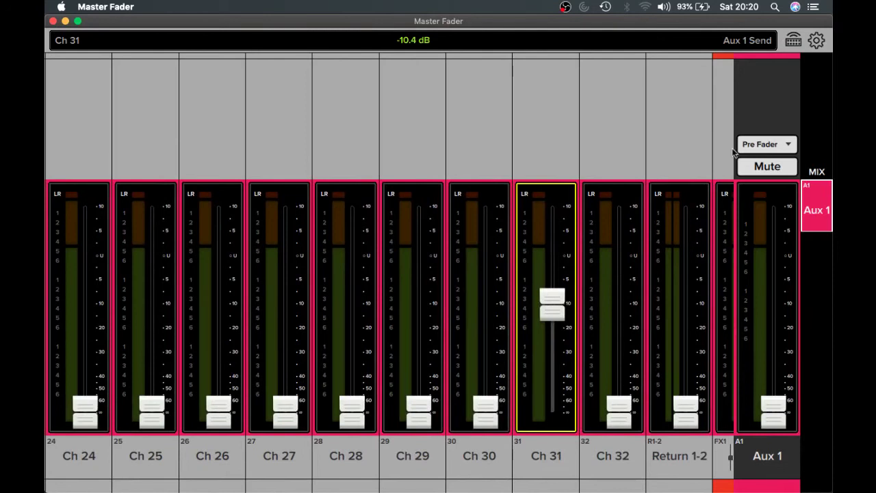
Turn off Use LR Mute for Aux 1 and keep its sends set to Pre Fader
click(755, 145)
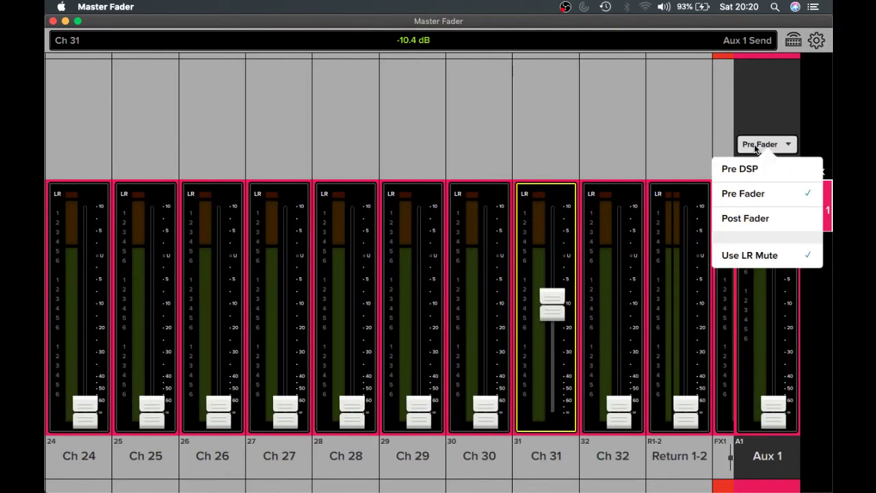
click(747, 259)
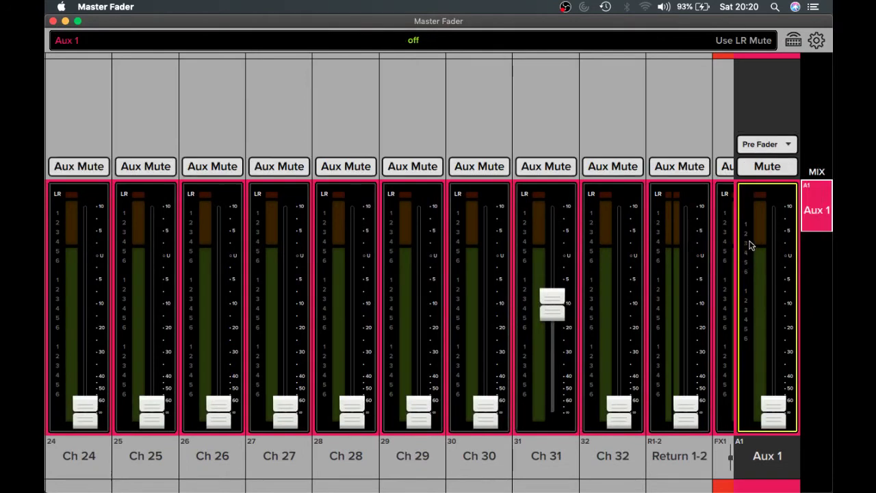
click(763, 143)
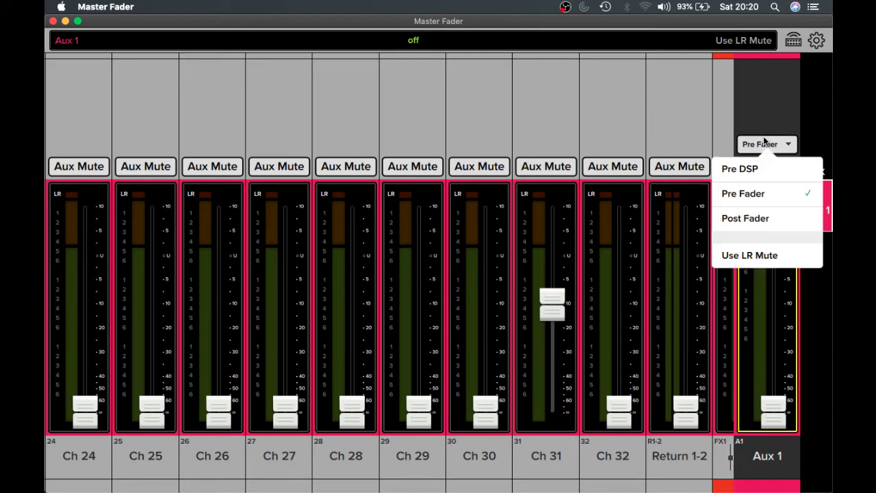
click(745, 196)
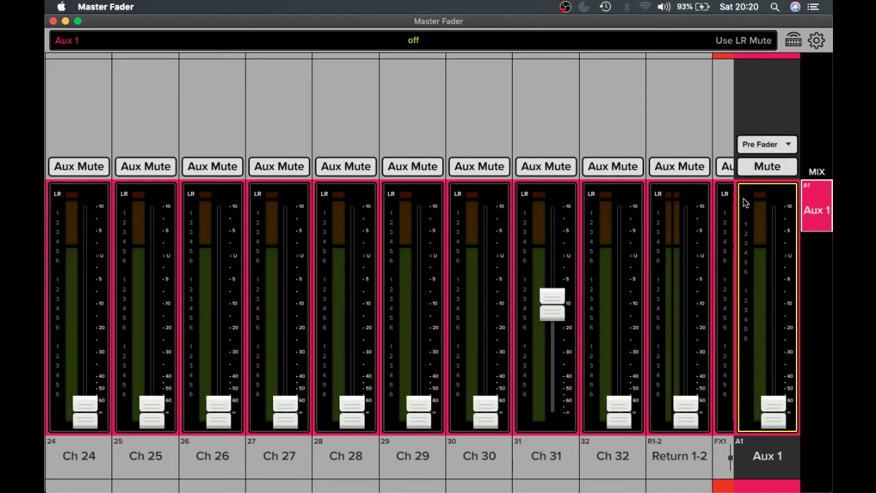
click(766, 143)
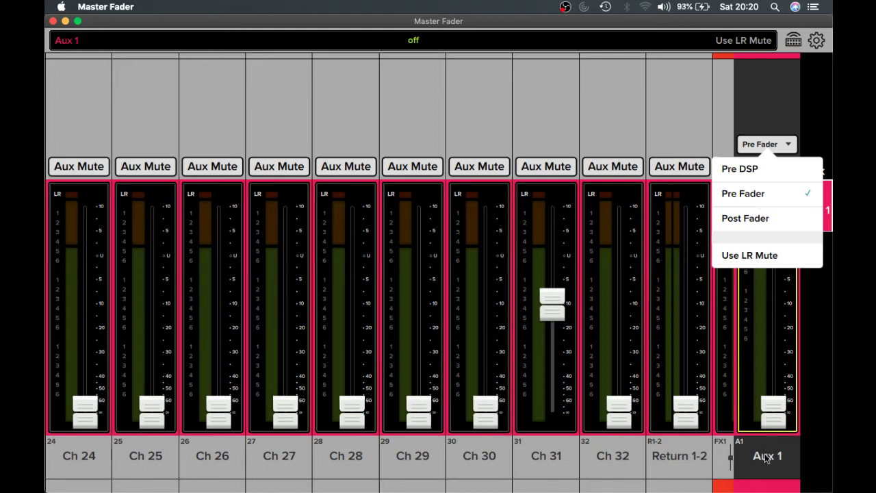
click(770, 140)
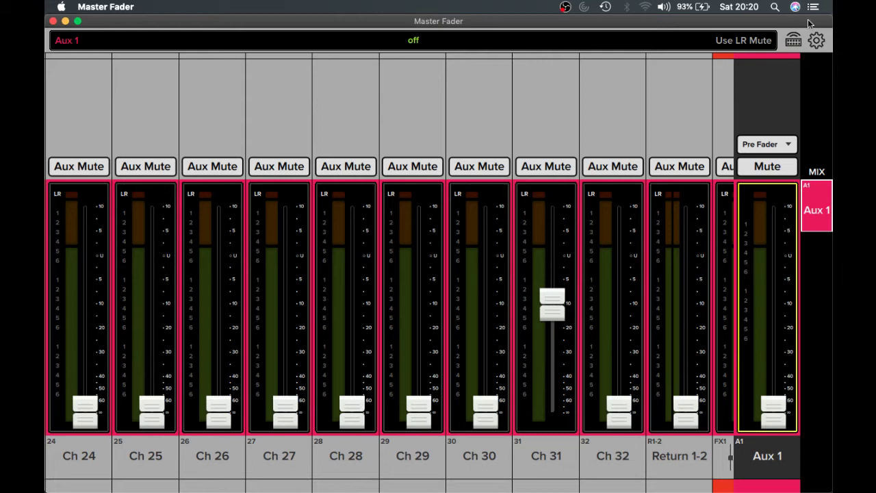
Unlock the access limits by entering the four-digit passcode
click(816, 39)
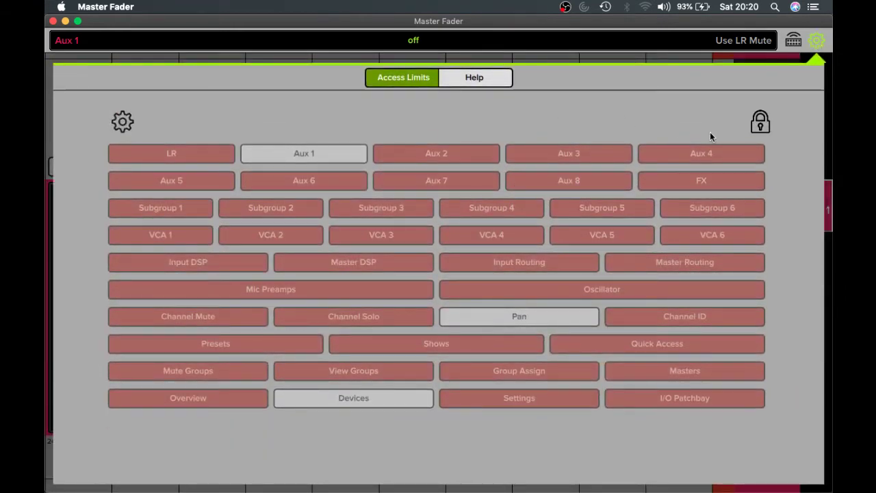
click(759, 123)
click(436, 358)
click(436, 356)
click(435, 356)
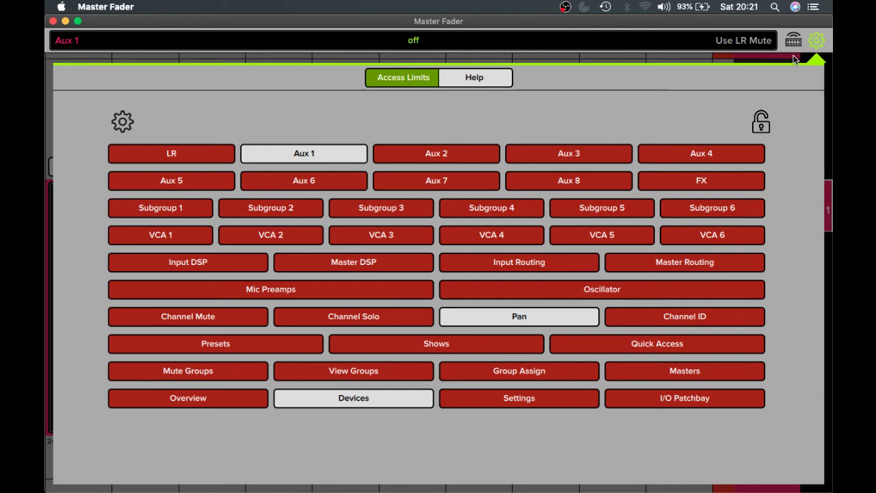
Remove the access limits from all functions and return to the full mixer view
click(126, 128)
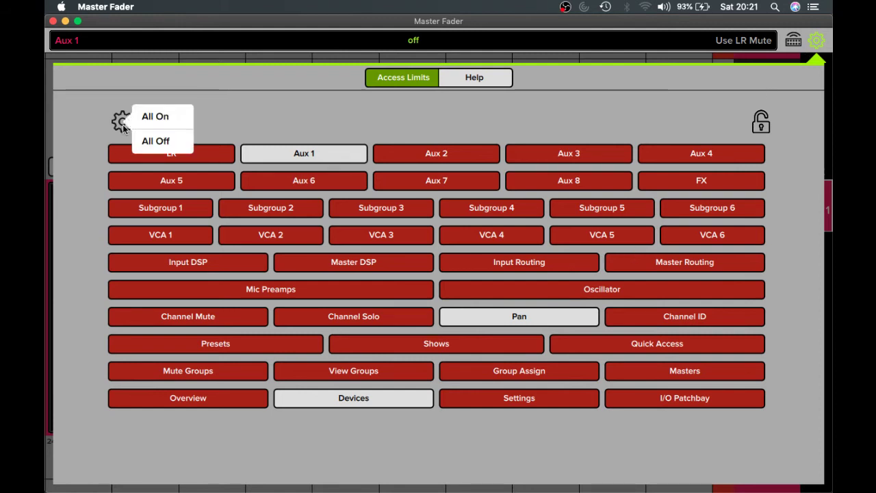
click(155, 119)
click(156, 119)
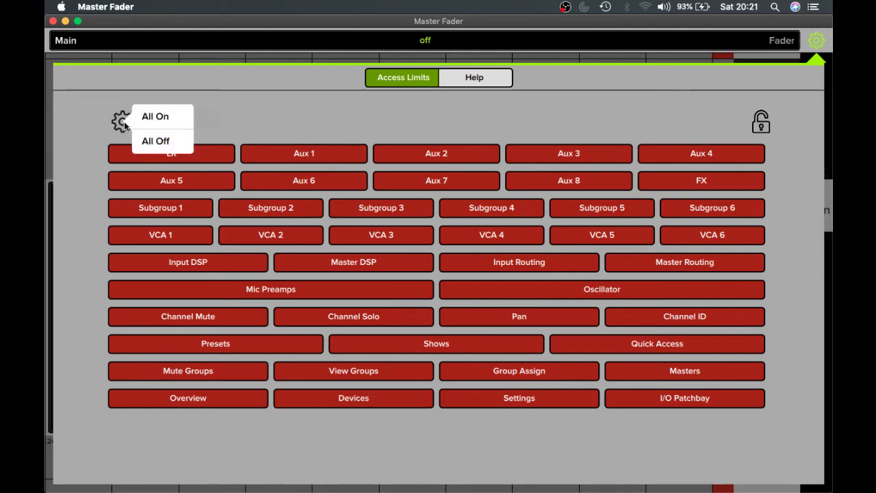
click(196, 133)
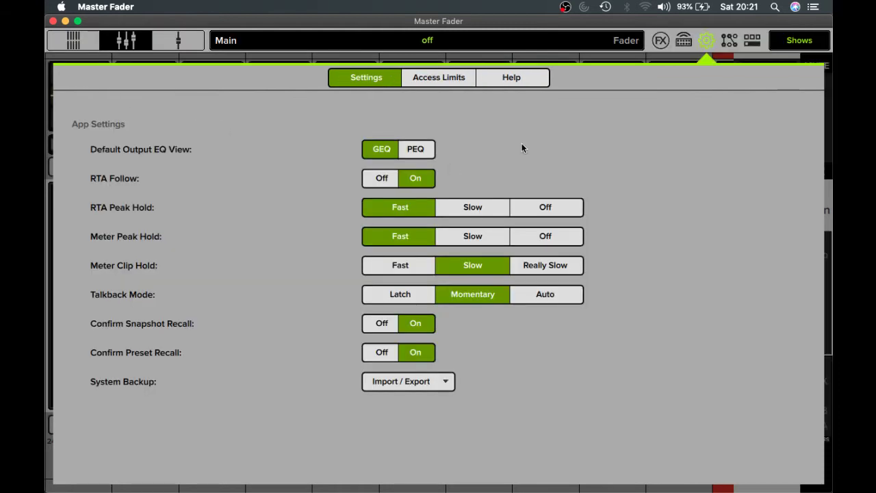
click(705, 43)
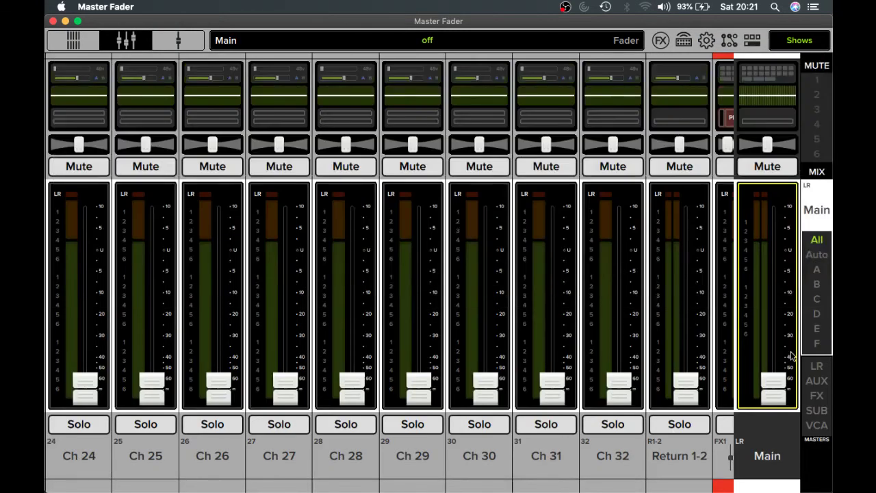
Switch to the Aux 1 mix and link Aux 1 over Aux 2 as a stereo pair
click(818, 204)
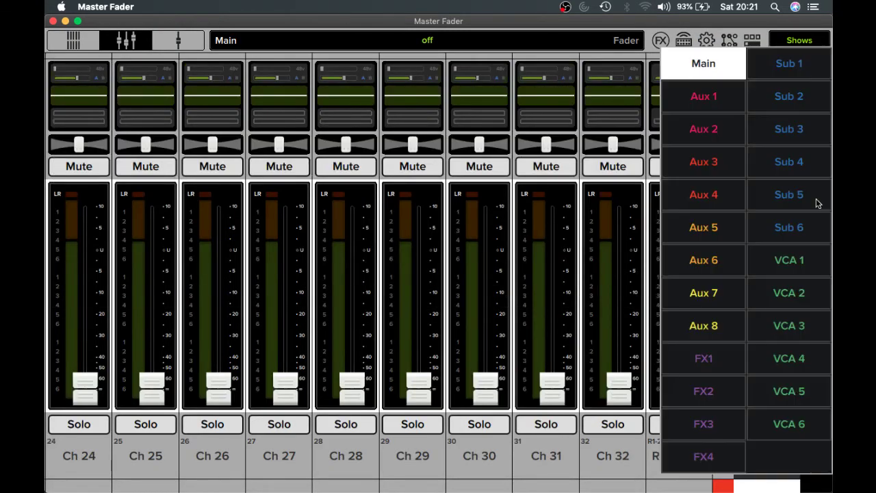
click(721, 104)
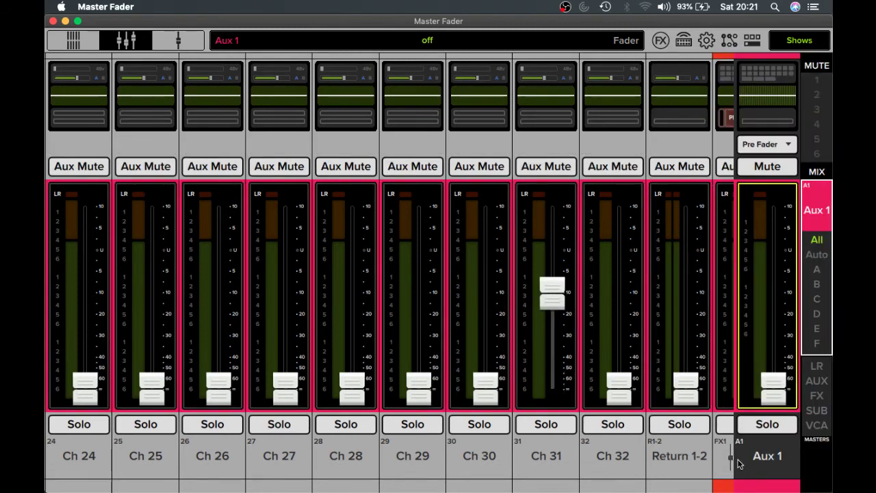
click(779, 464)
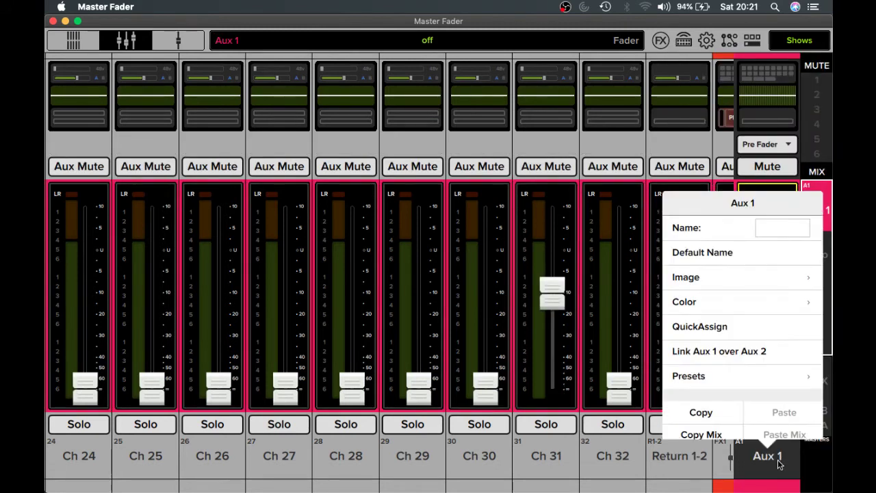
click(734, 339)
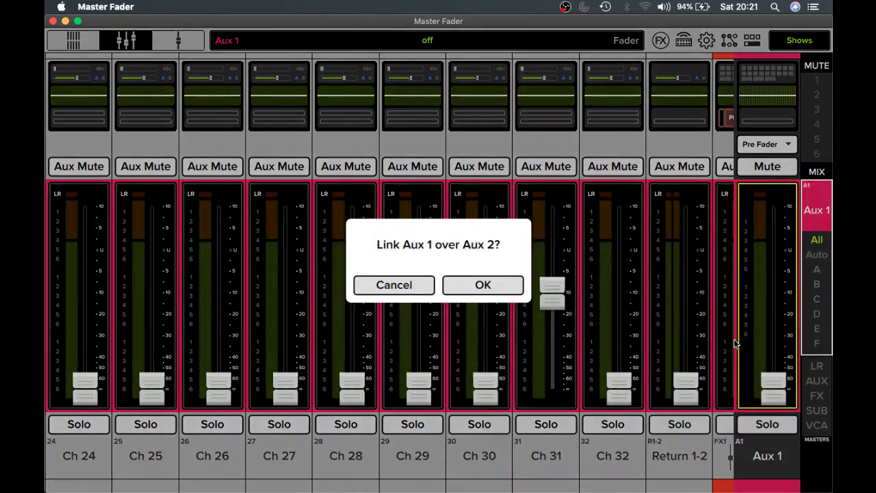
click(514, 288)
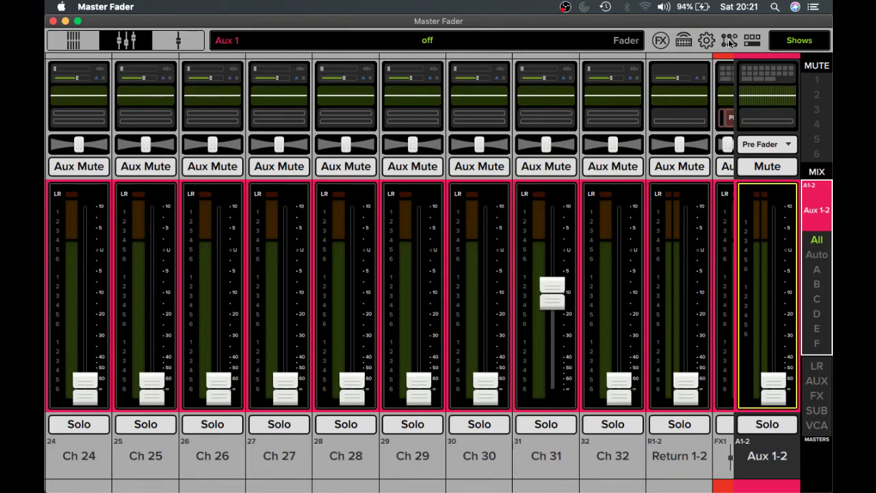
Limit access to every function, except keep Aux 1, Aux 2, Pan and Devices accessible
click(706, 41)
click(439, 80)
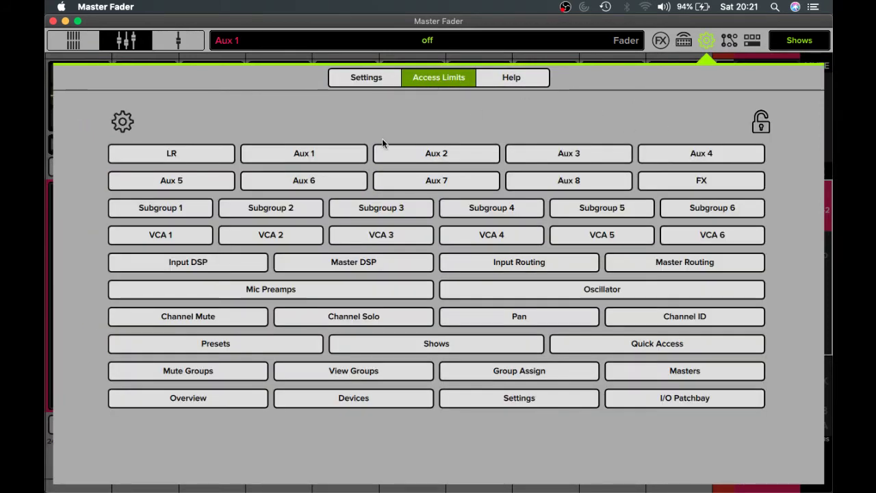
click(124, 122)
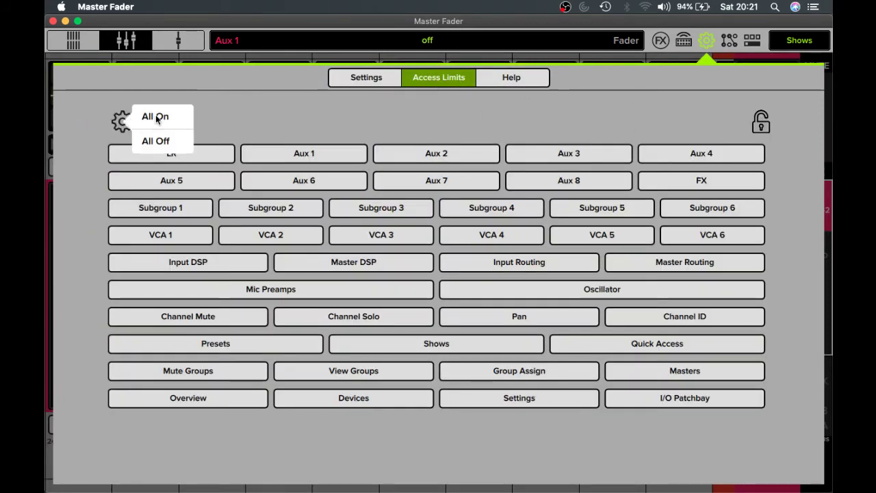
click(156, 117)
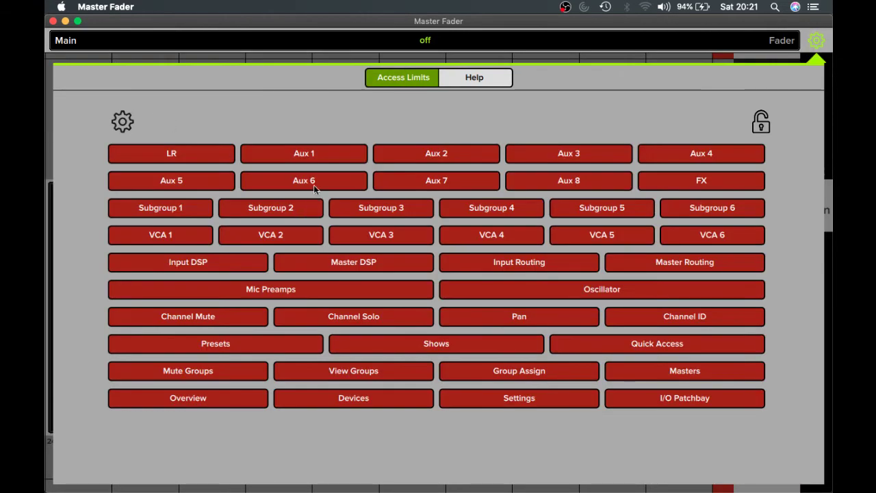
click(308, 159)
click(412, 155)
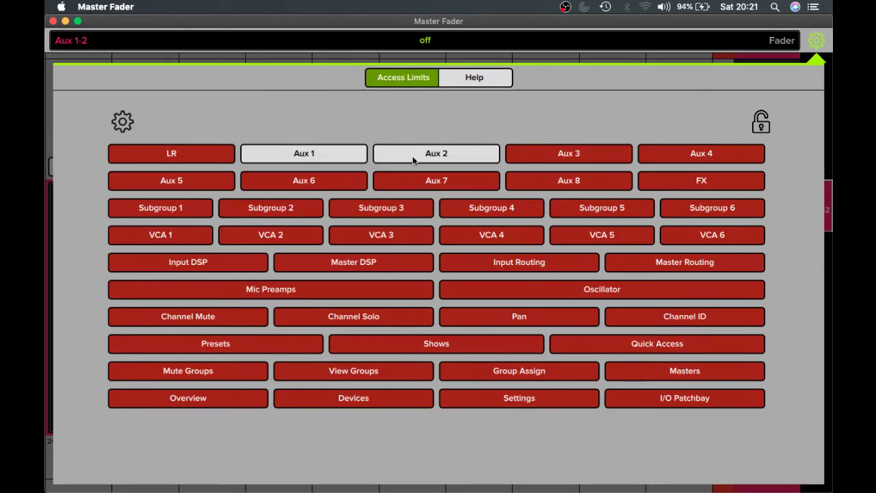
click(504, 316)
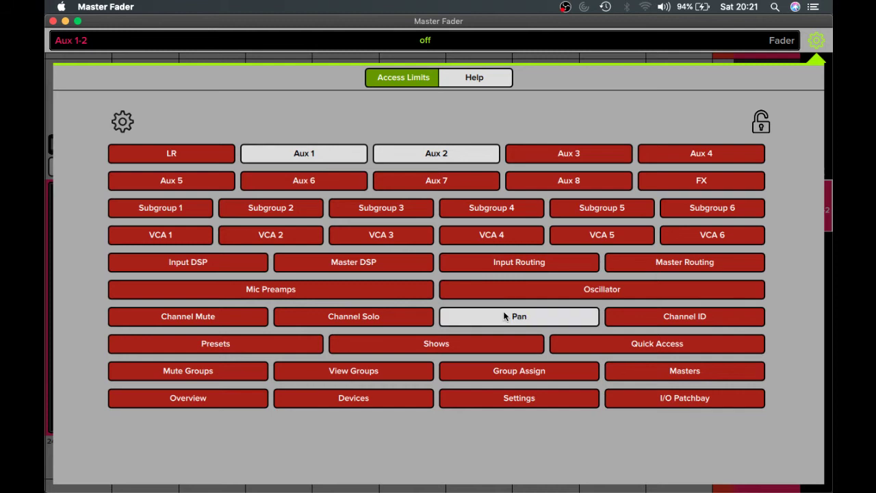
click(365, 401)
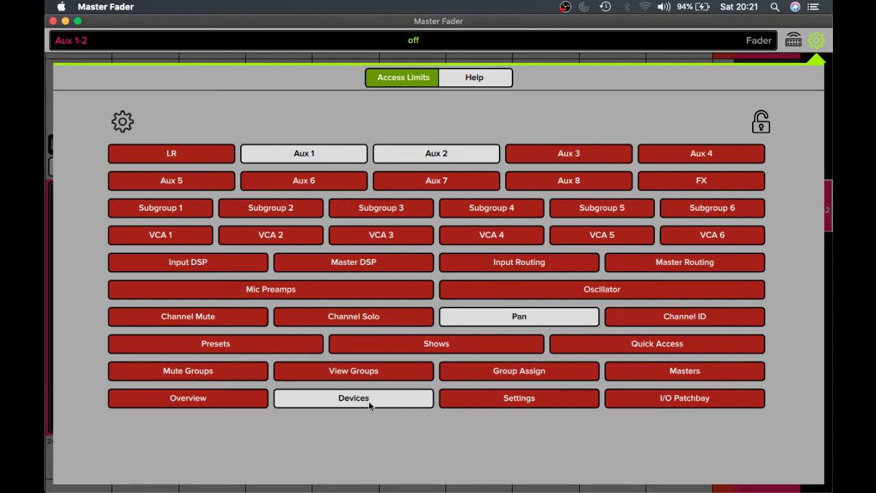
Lock the access limits with a new four-digit passcode, confirm it and return to the Aux 1-2 mix
click(762, 121)
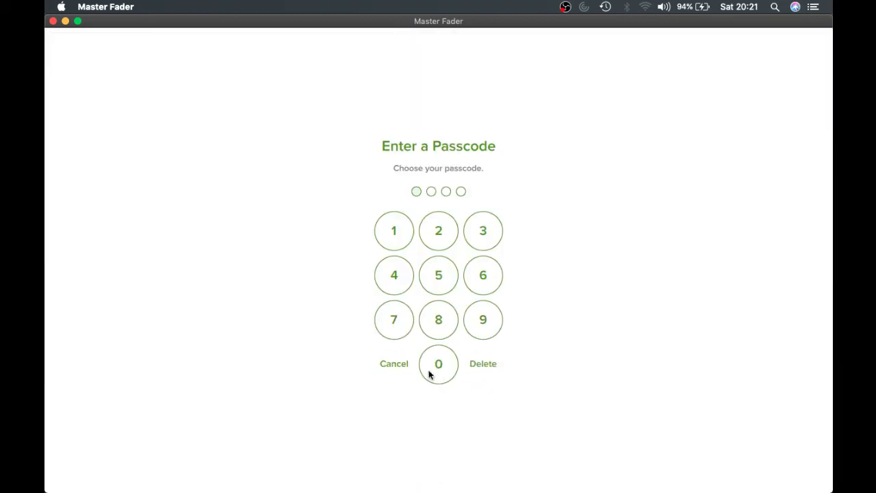
click(430, 373)
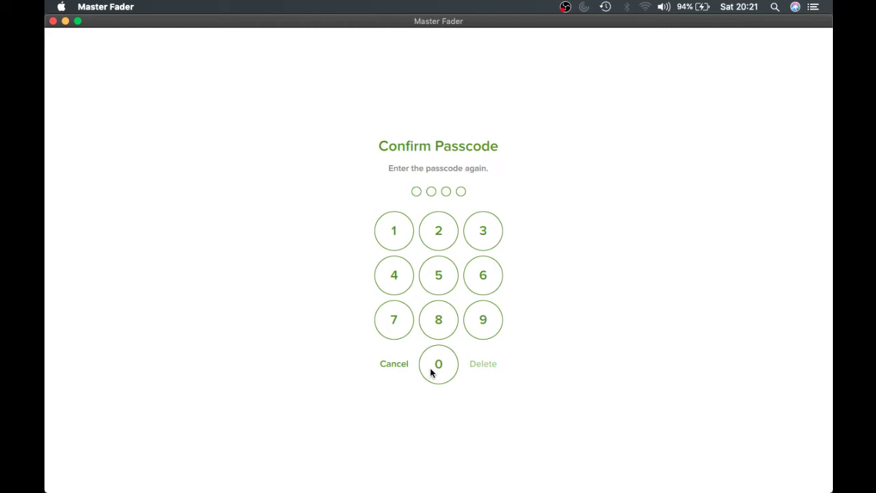
click(441, 365)
click(441, 365)
click(441, 364)
click(441, 364)
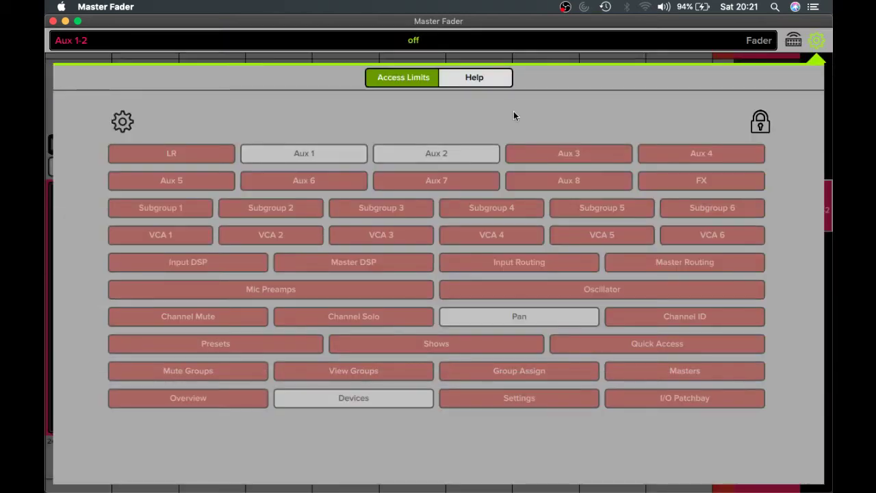
click(816, 43)
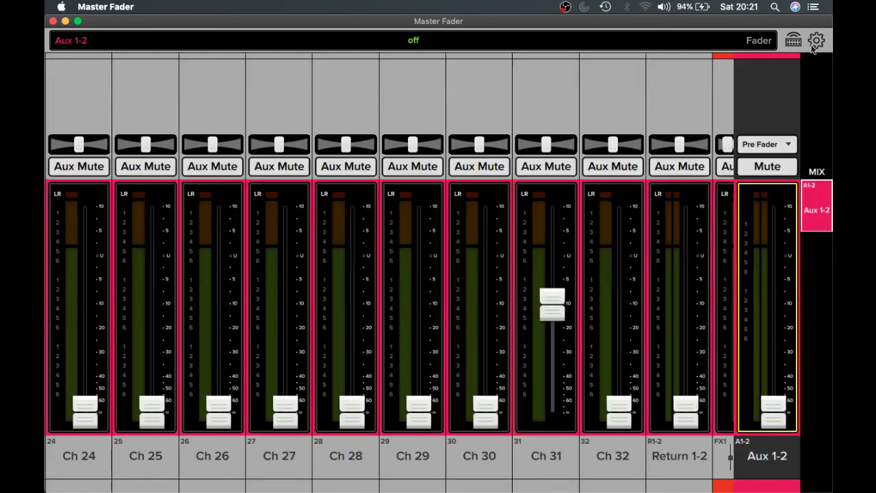
In the Aux 1-2 mix, pan Ch 30 to 45 L and Ch 25 to 66 R
click(479, 145)
mouse_move(479, 145)
mouse_down()
mouse_move(489, 143)
mouse_move(470, 143)
mouse_up()
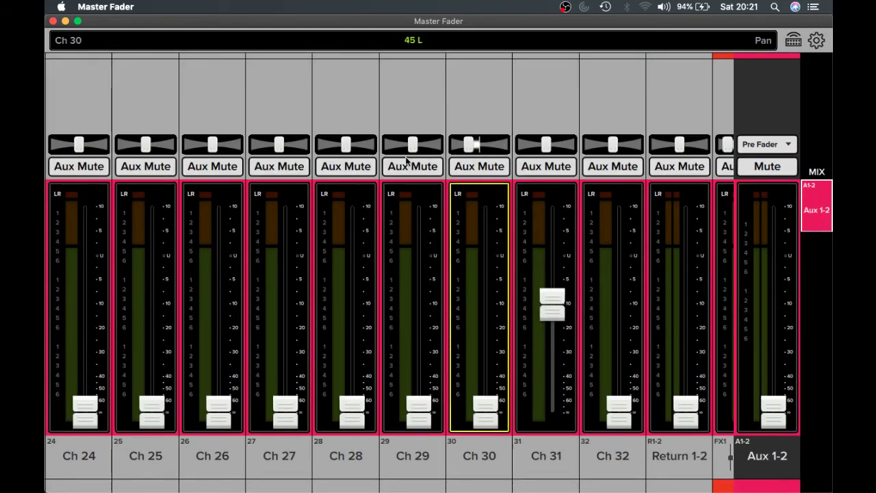
click(146, 145)
drag(146, 146, 162, 146)
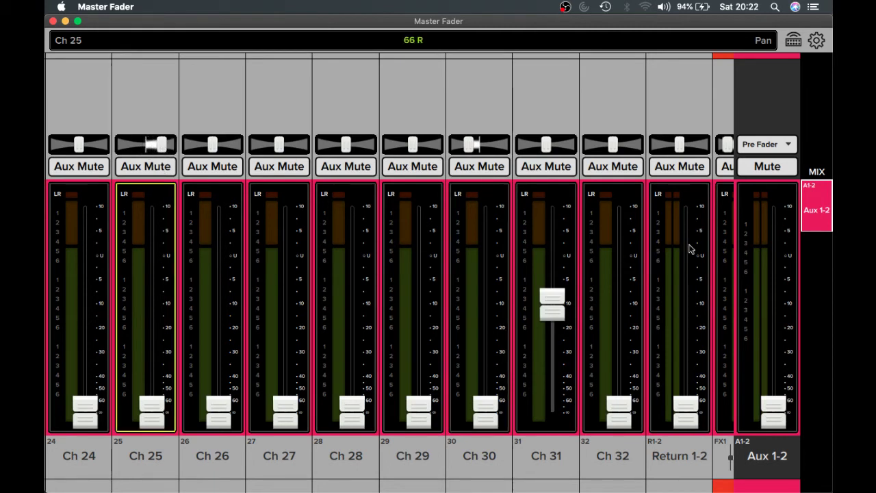
Mute FX 3, FX 2 (delay), FX 1 (verb), Return 1-2 and Ch 32 in the Aux 1-2 mix
scroll(603, 267, left, 10)
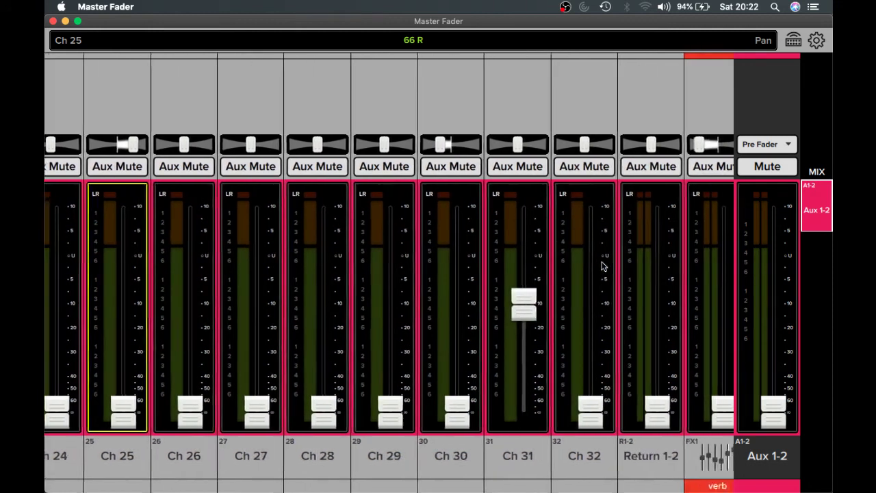
scroll(602, 267, left, 5)
scroll(603, 267, right, 15)
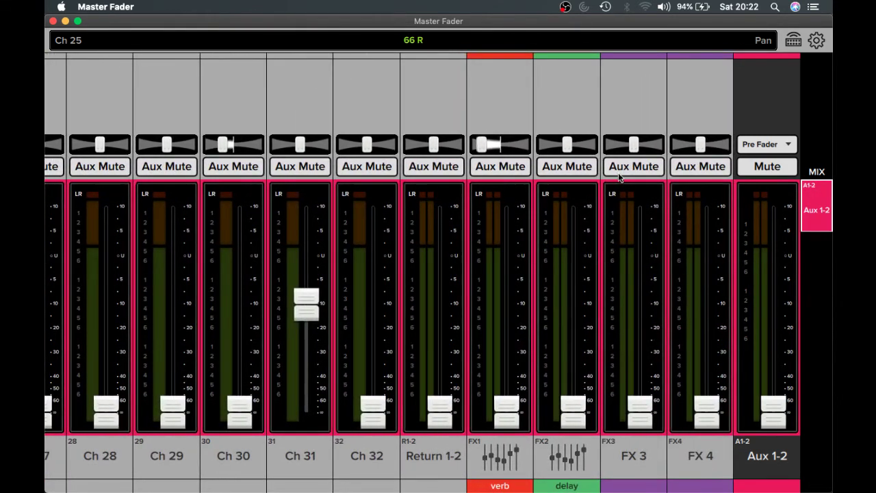
click(622, 172)
click(623, 172)
click(623, 172)
click(549, 172)
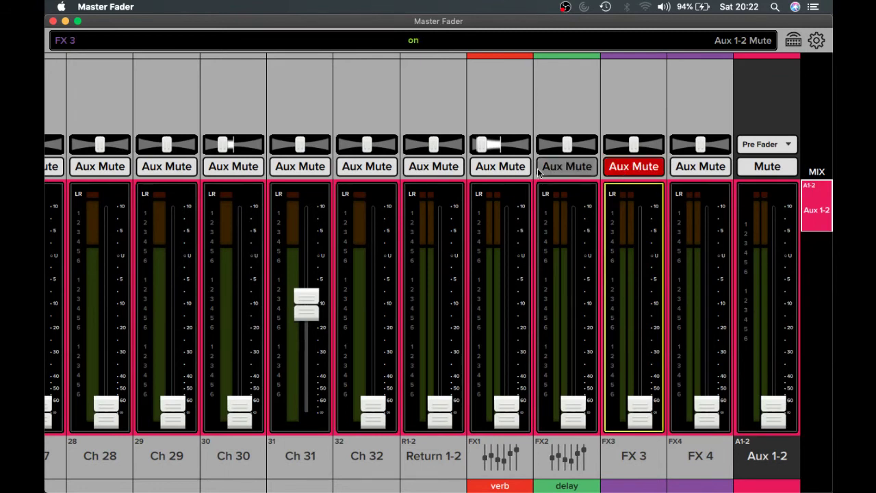
click(480, 169)
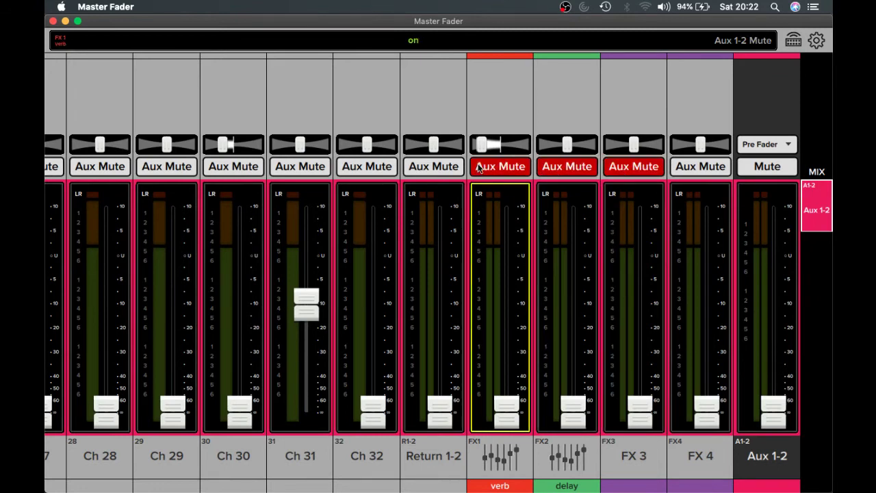
click(416, 170)
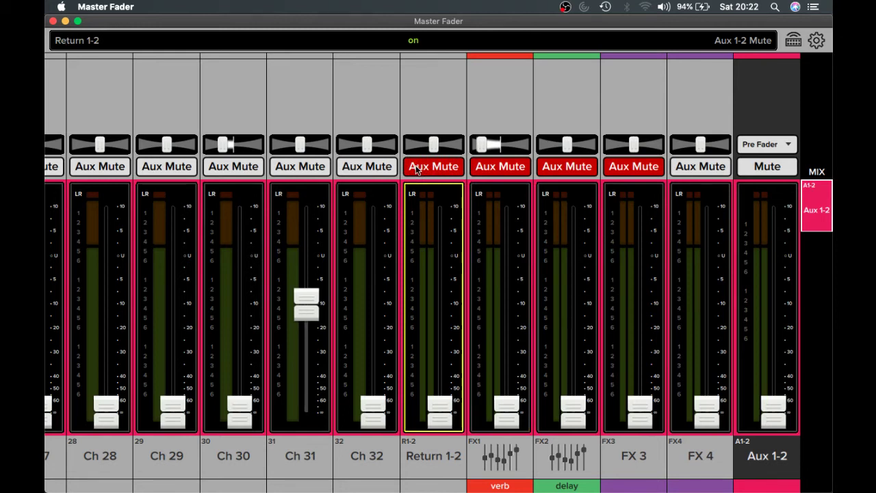
click(384, 167)
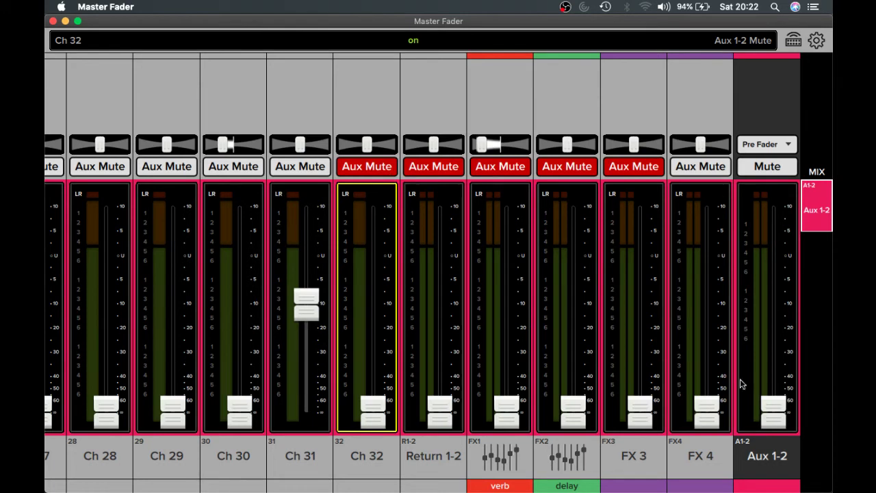
Raise the Aux 1-2 master fader to just below unity and switch its mute on and off
drag(776, 410, 801, 282)
click(763, 166)
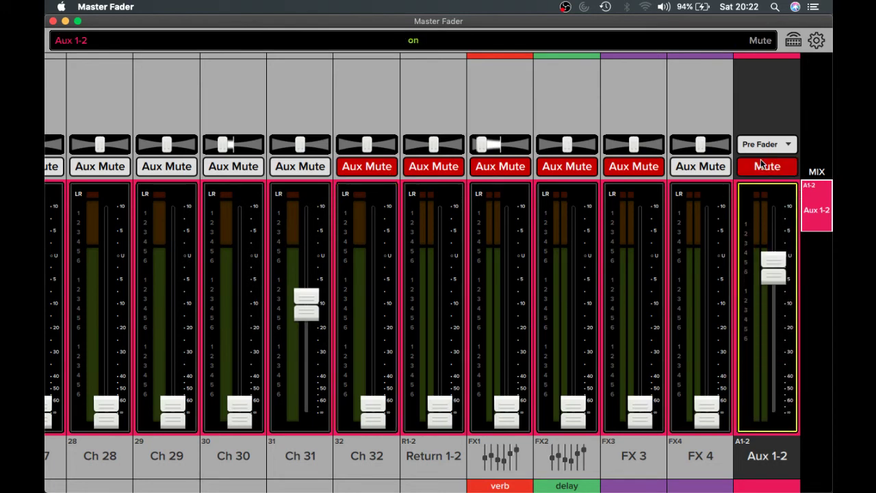
click(762, 167)
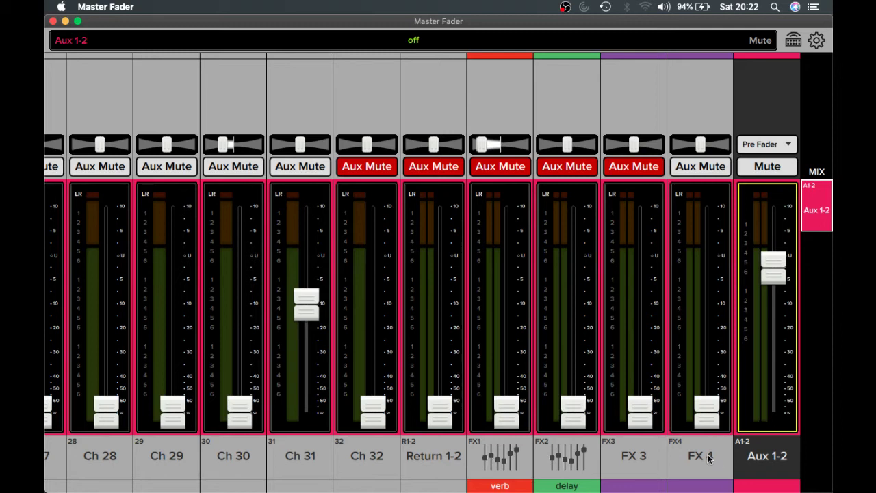
Set the Ch 3 send to Aux 1-2 to -9.9 dB
scroll(628, 402, left, 10)
scroll(629, 402, right, 10)
scroll(435, 370, left, 20)
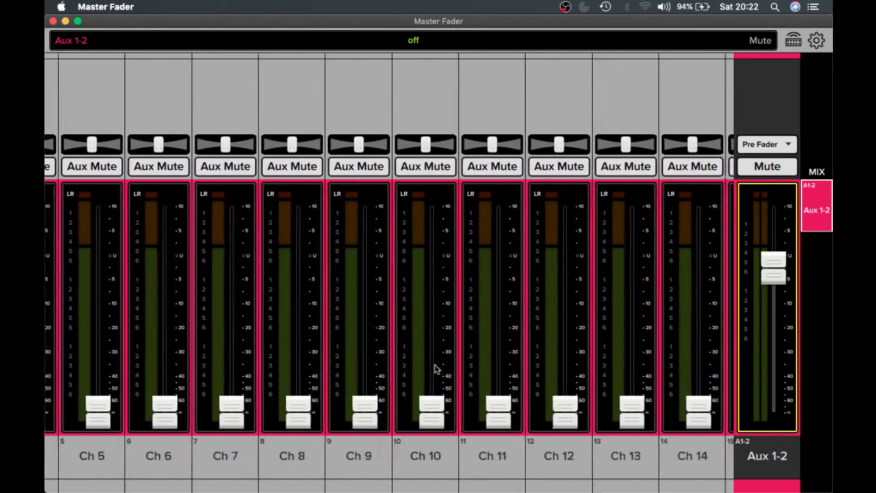
scroll(436, 370, left, 8)
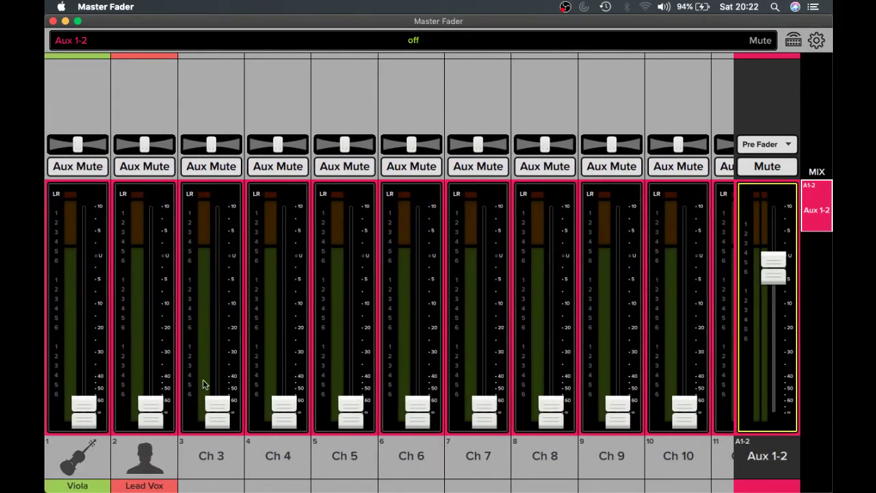
drag(221, 407, 221, 301)
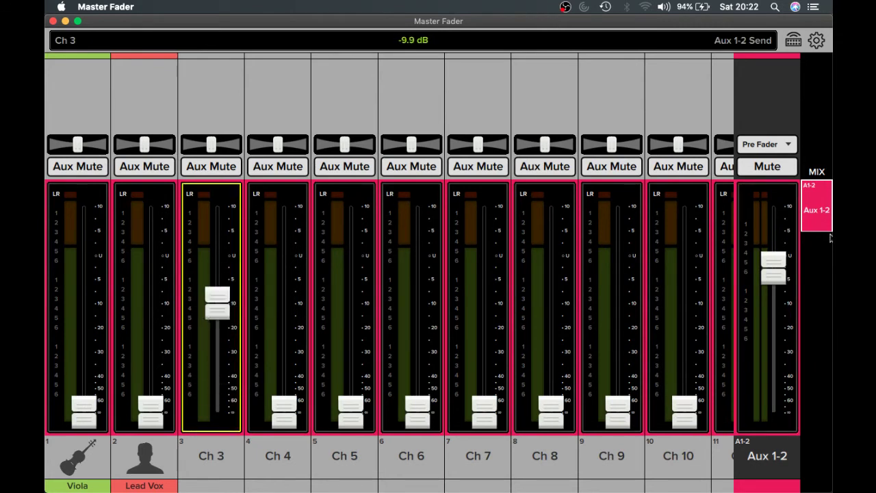
Unlock the access limits by entering the four-digit passcode
click(816, 40)
click(760, 123)
click(449, 368)
click(449, 369)
click(449, 368)
click(449, 369)
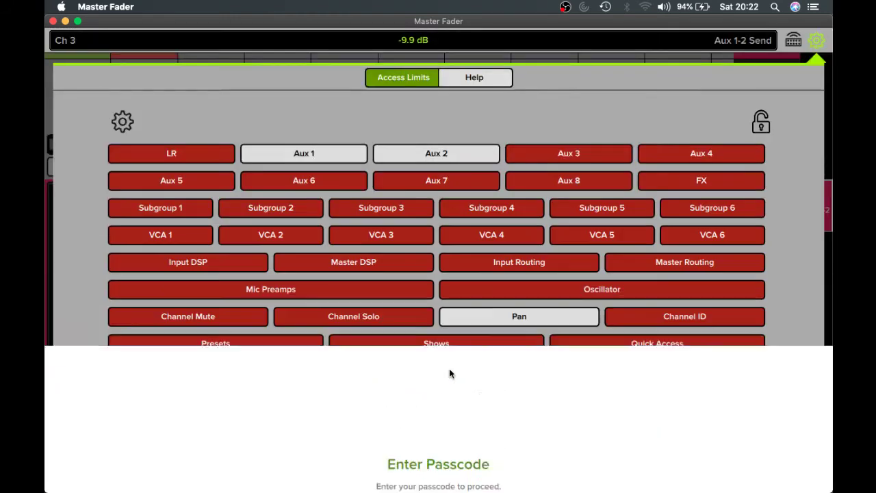
Turn all access limits on and then all off, and return to the full mixer view
click(121, 118)
click(153, 117)
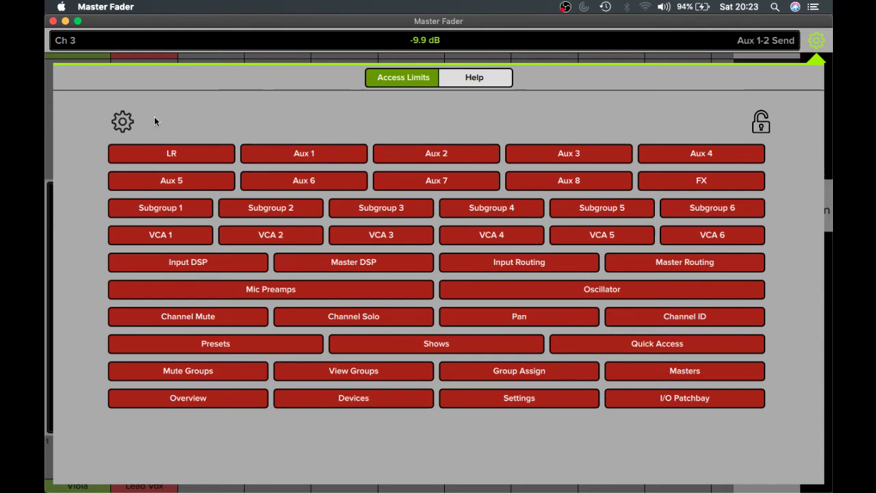
click(127, 126)
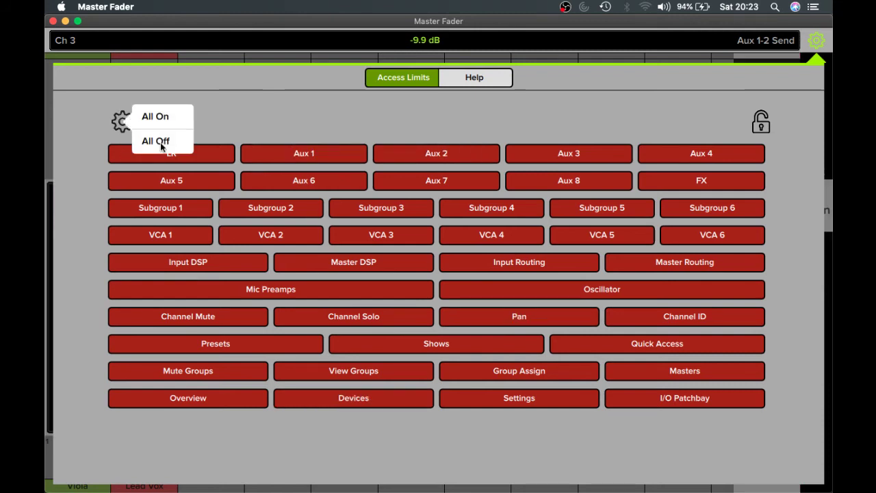
click(160, 142)
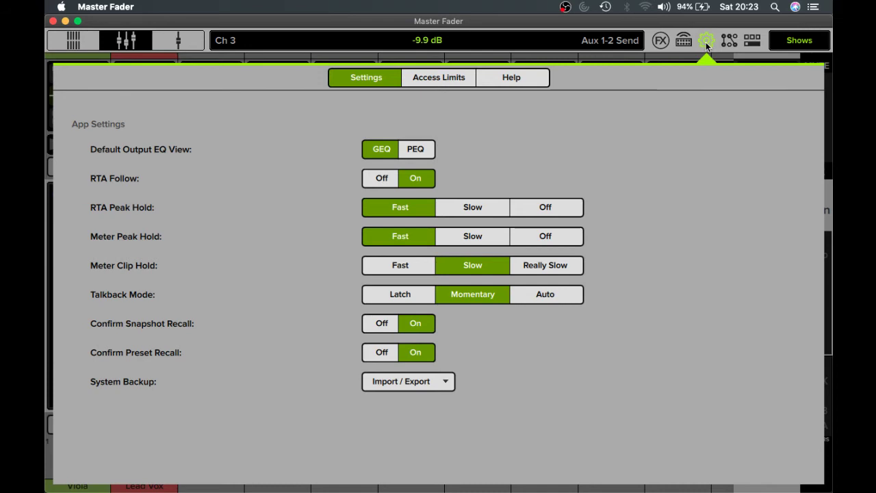
click(705, 43)
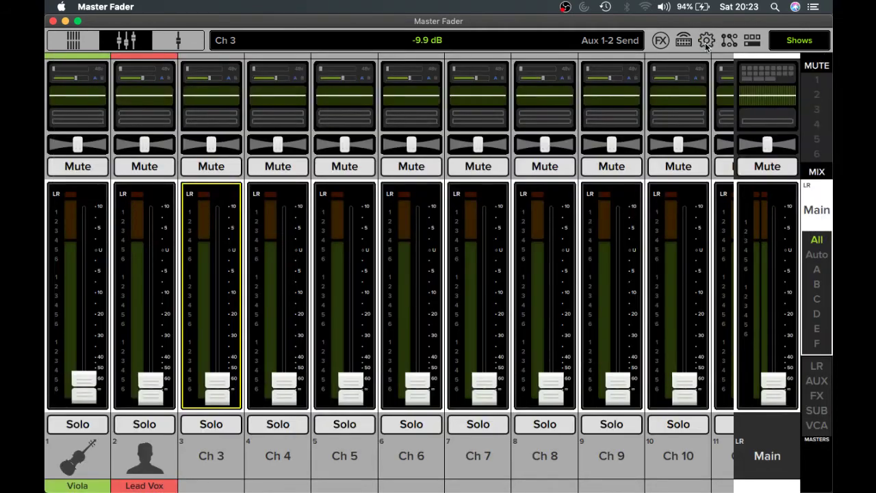
Look over the quick access controls for solo, FX mutes, monitor and talkback
click(706, 44)
click(706, 44)
click(752, 40)
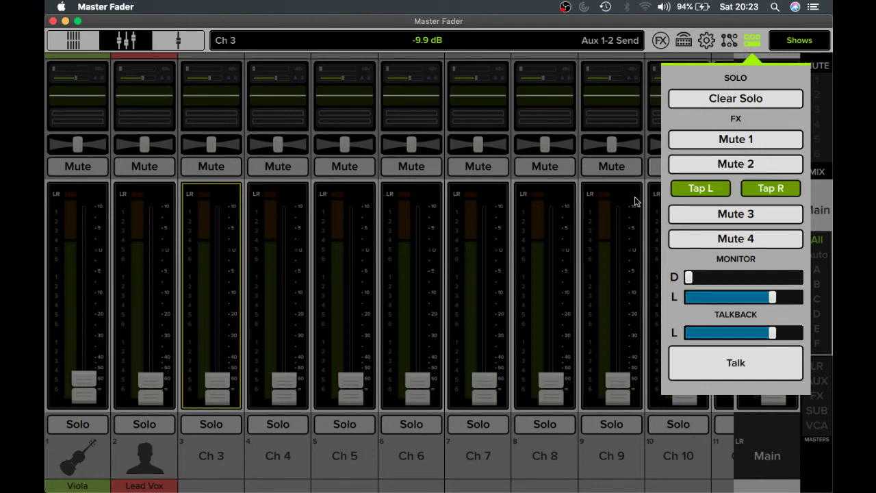
click(745, 48)
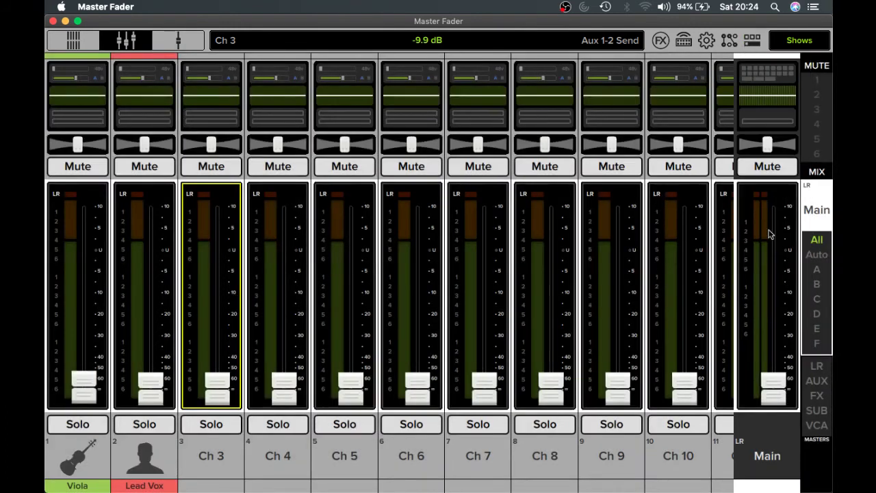
Switch to the Aux 6 mix and solo Ch 8 and Ch 9
click(815, 203)
click(712, 264)
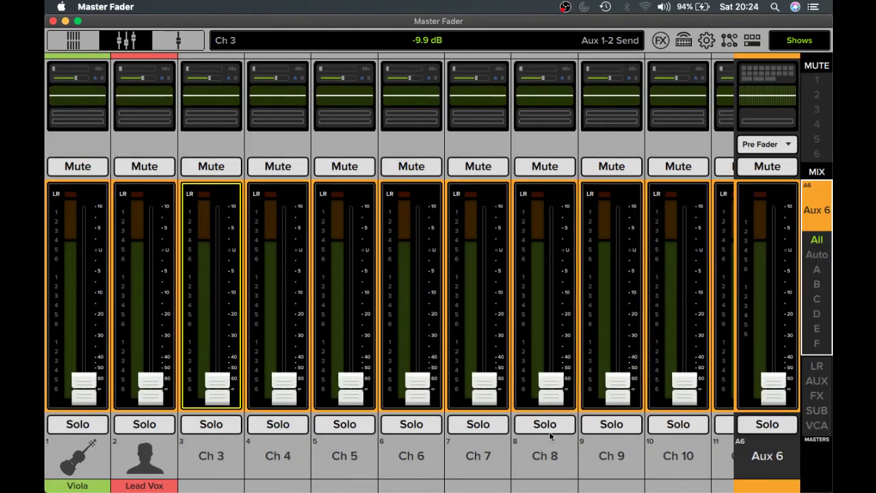
click(531, 428)
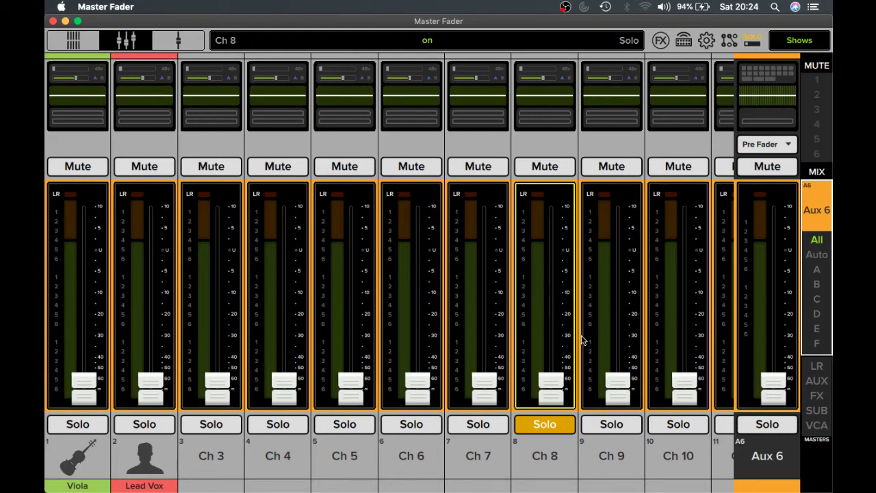
click(612, 425)
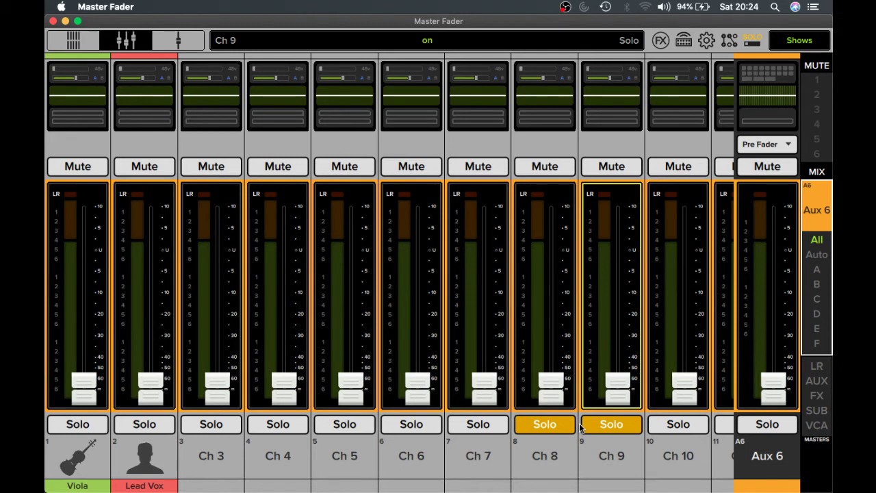
Switch to the Main LR mix and raise the Lead Vox fader to -16.3 dB
click(813, 211)
click(676, 64)
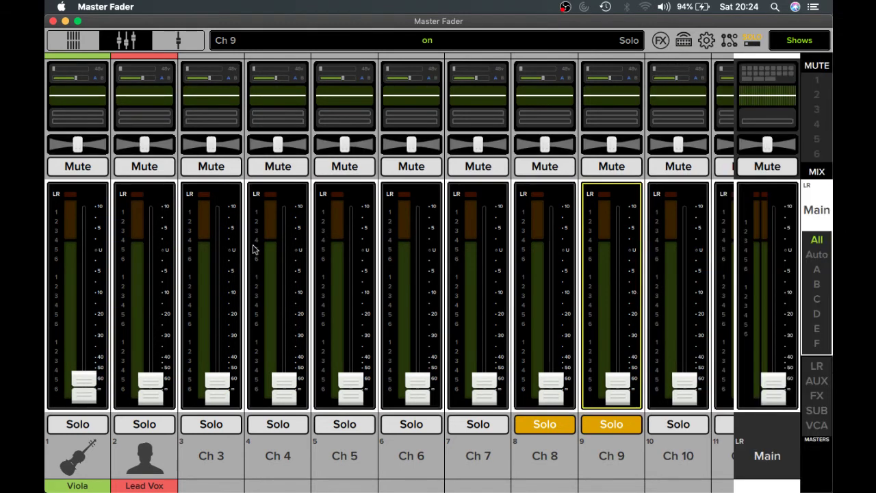
scroll(115, 303, right, 2)
click(97, 383)
drag(97, 383, 94, 310)
Open the input and sends view of Ch 17 and clear all solos with the quick access controls
scroll(514, 288, right, 5)
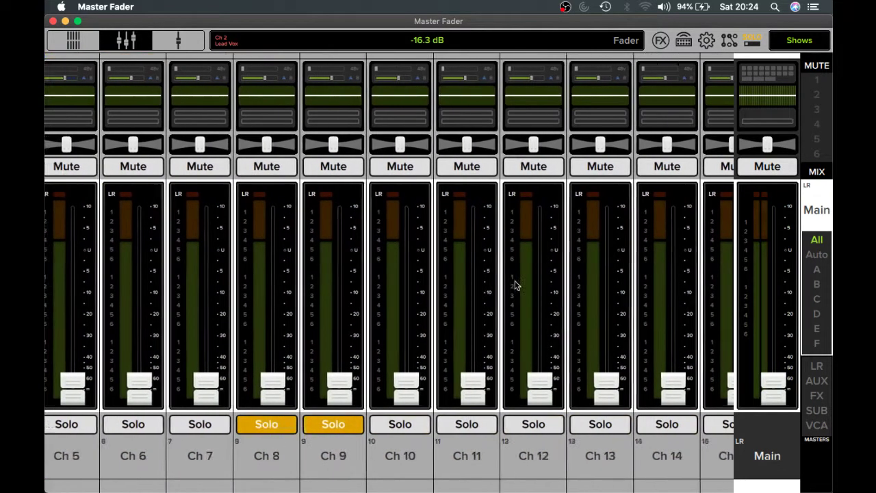
scroll(515, 286, right, 5)
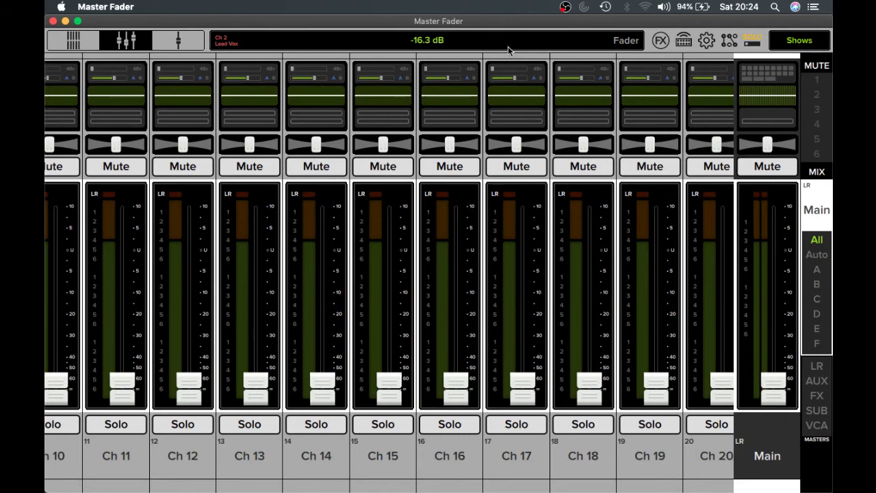
click(515, 85)
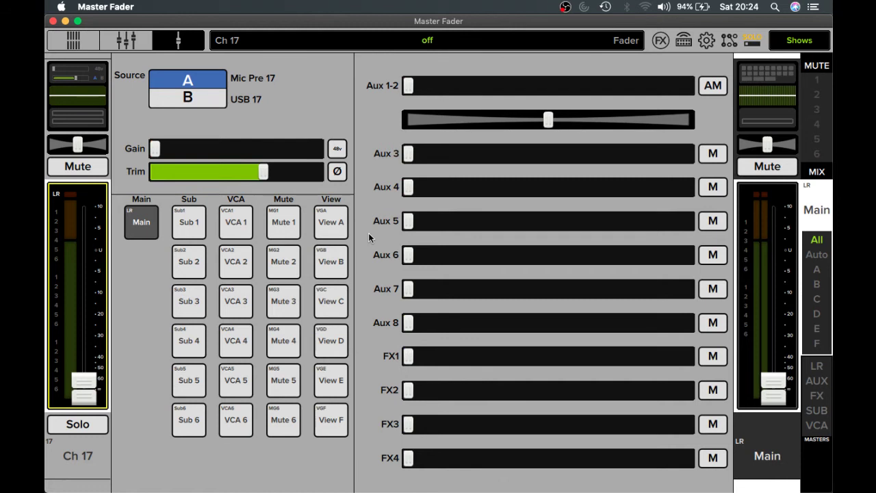
click(752, 41)
click(739, 102)
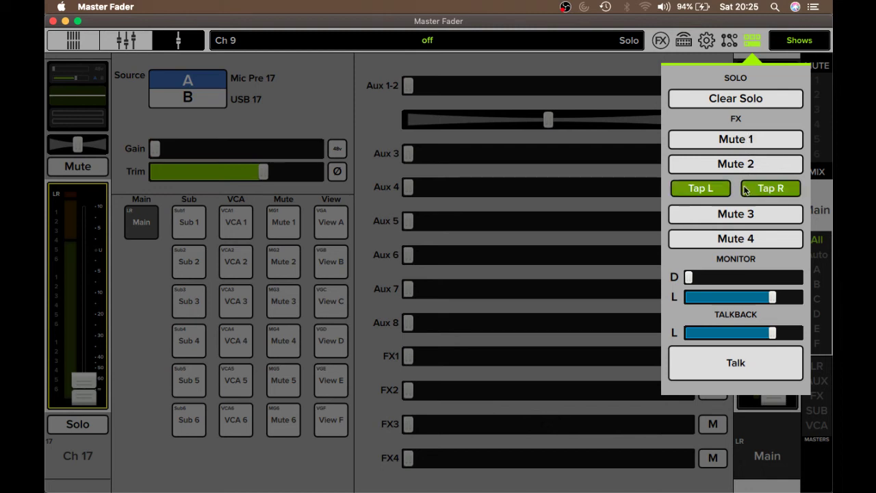
Mute and unmute FX 1 and FX 2 with the quick access controls
click(727, 136)
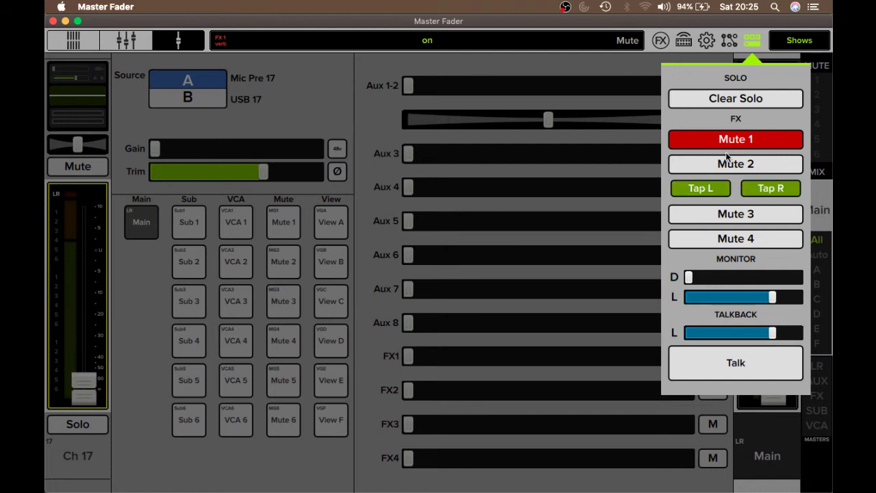
click(728, 162)
click(728, 161)
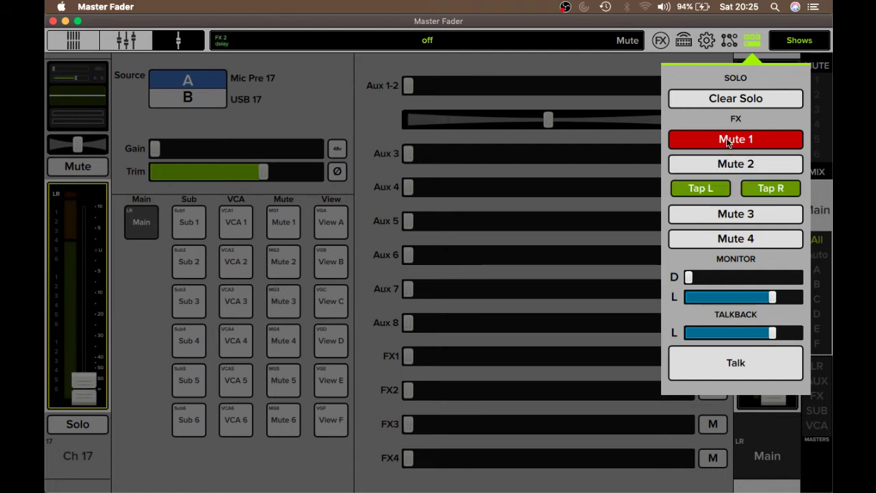
click(726, 139)
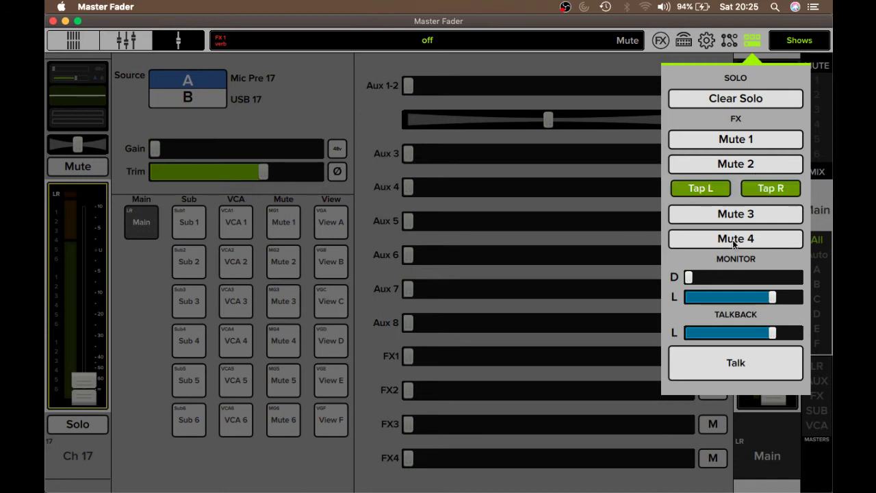
Raise the monitor alignment delay to 95.2 ms and return it to 0.0 ms with the quick access controls
click(688, 278)
drag(688, 280, 672, 294)
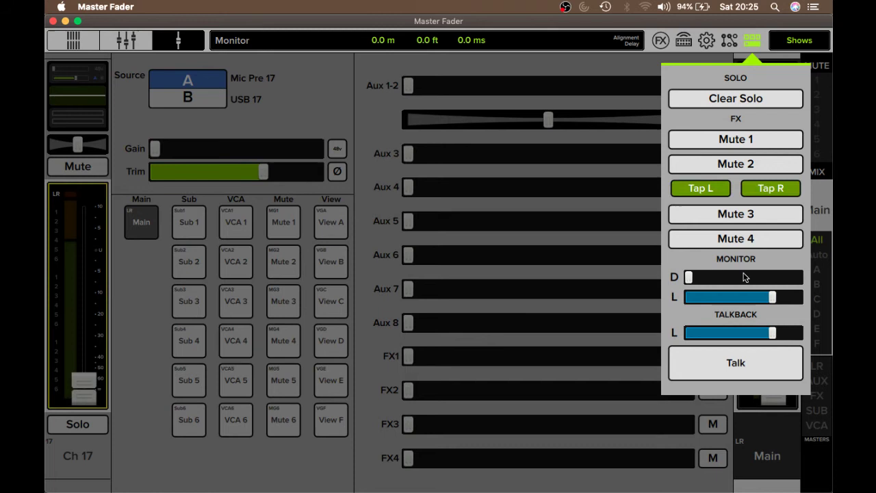
drag(689, 277, 719, 303)
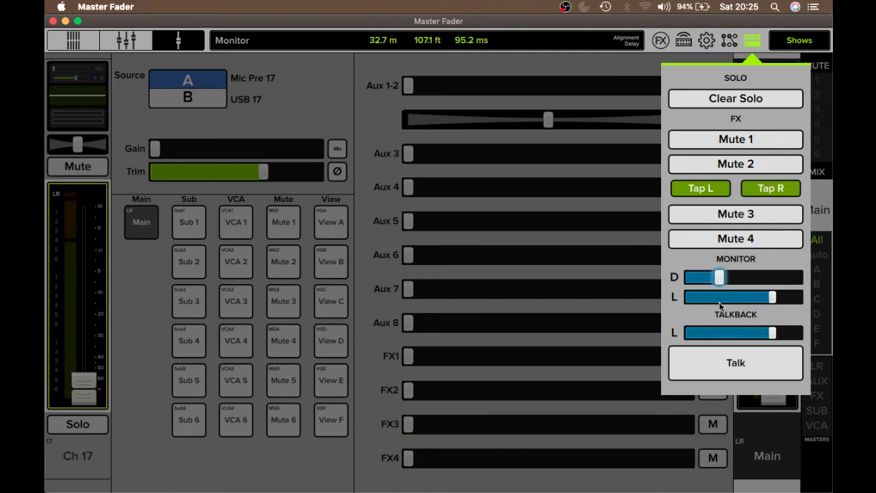
drag(720, 306, 664, 294)
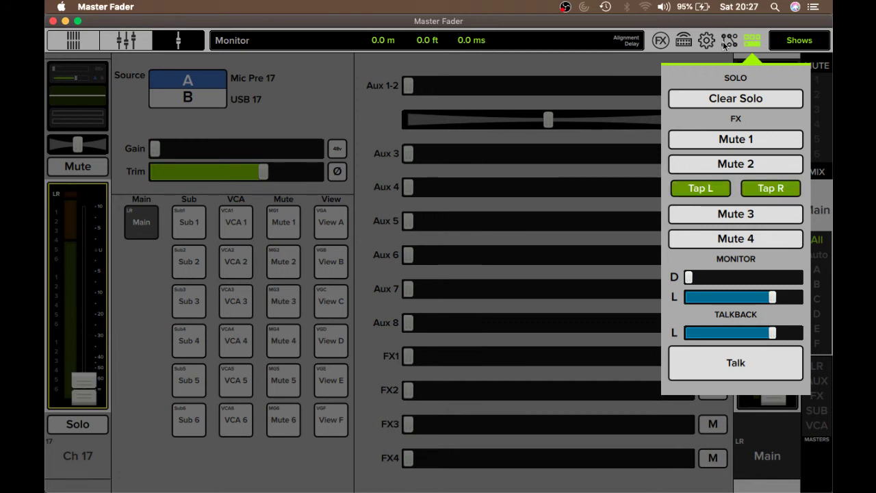
click(689, 283)
drag(744, 304, 675, 288)
Switch talkback on and off, and assign talkback to Main and Sub 2 in the patching matrix
click(720, 366)
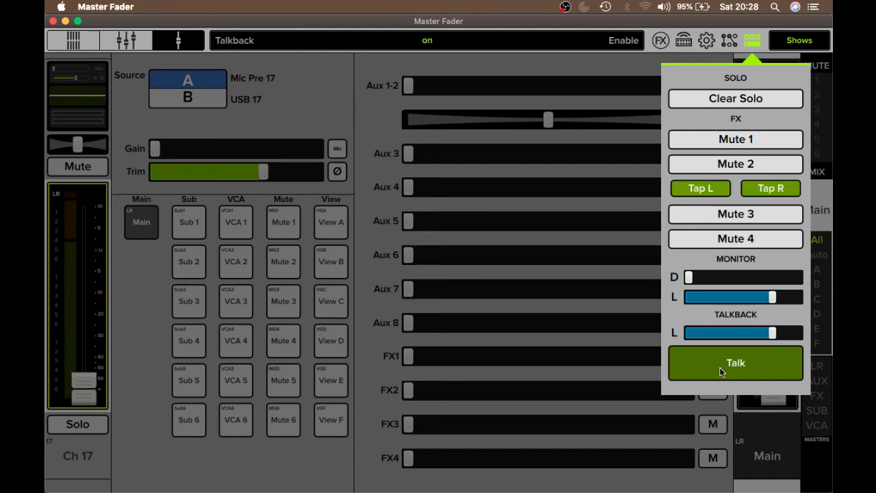
click(719, 366)
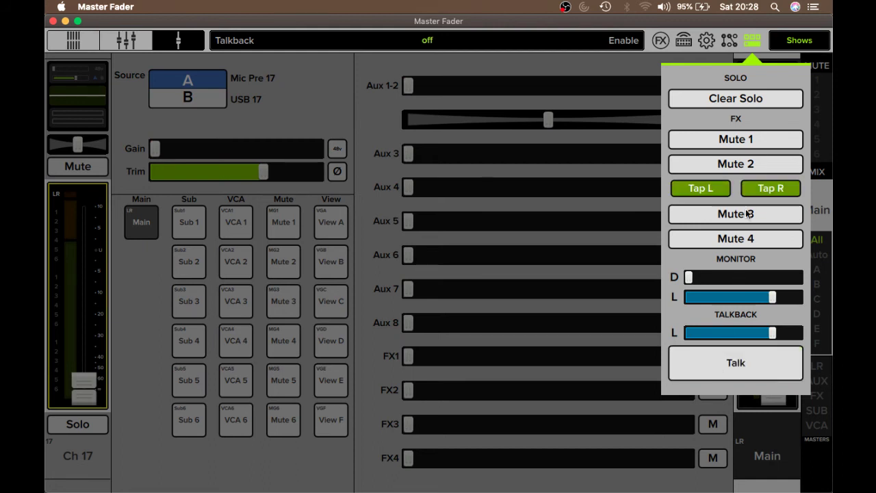
click(730, 40)
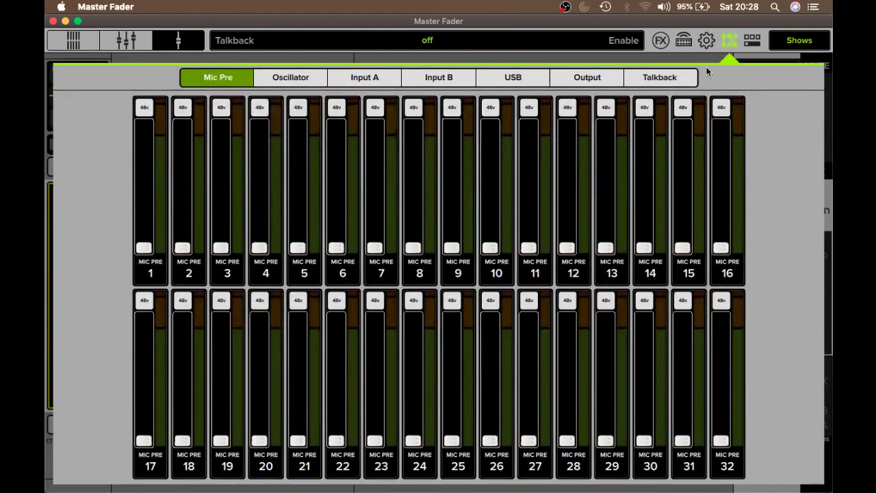
click(633, 77)
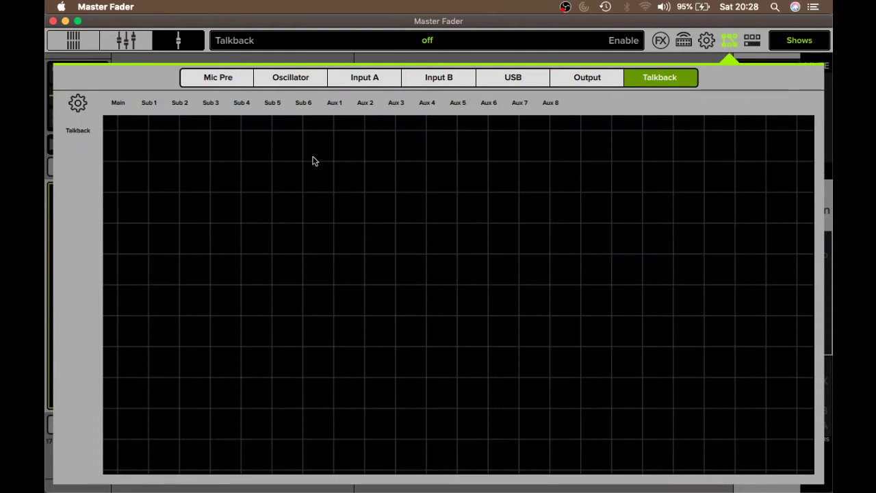
click(117, 130)
click(179, 130)
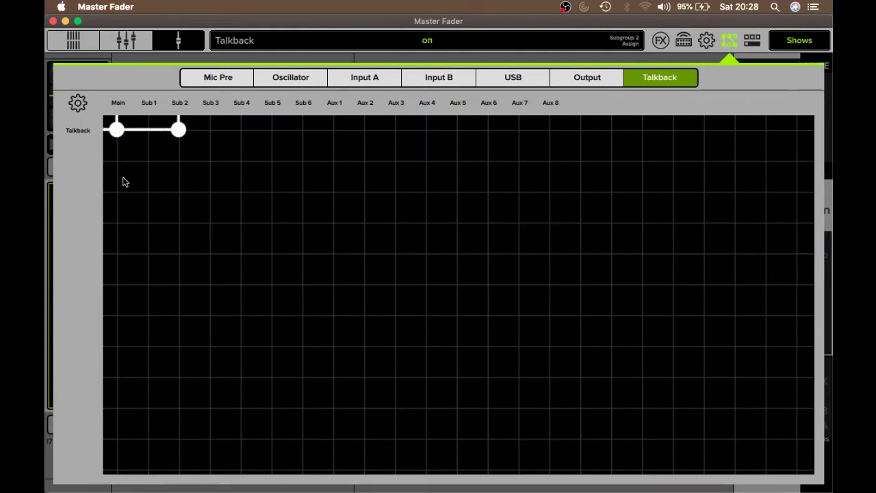
Examine the Input A patching to see which source feeds the Talkback column
click(351, 78)
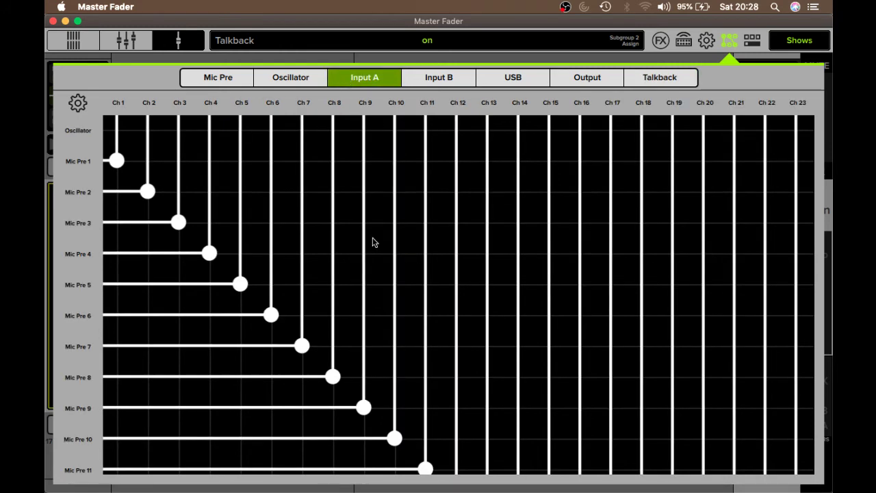
scroll(373, 242, right, 4)
scroll(373, 243, right, 8)
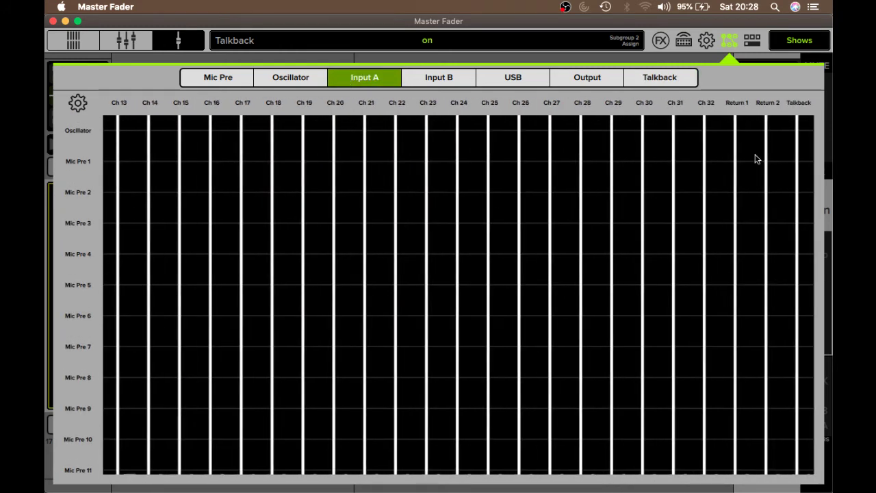
scroll(801, 146, down, 10)
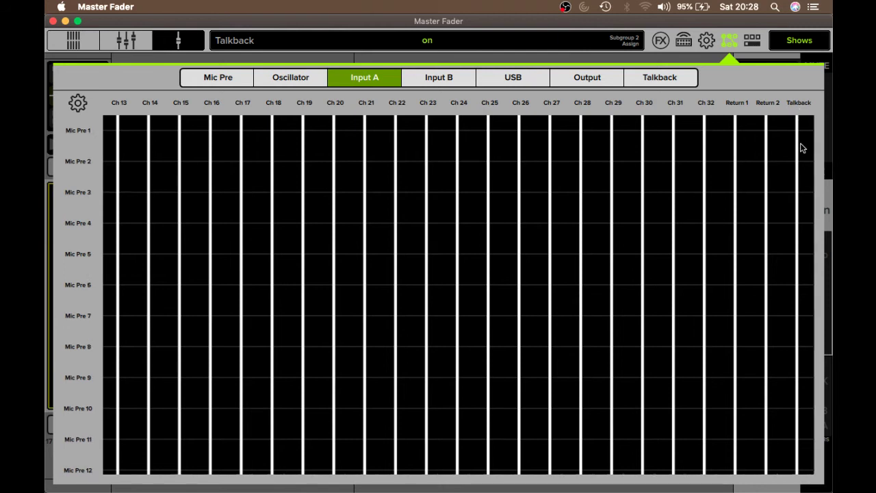
scroll(803, 147, down, 3)
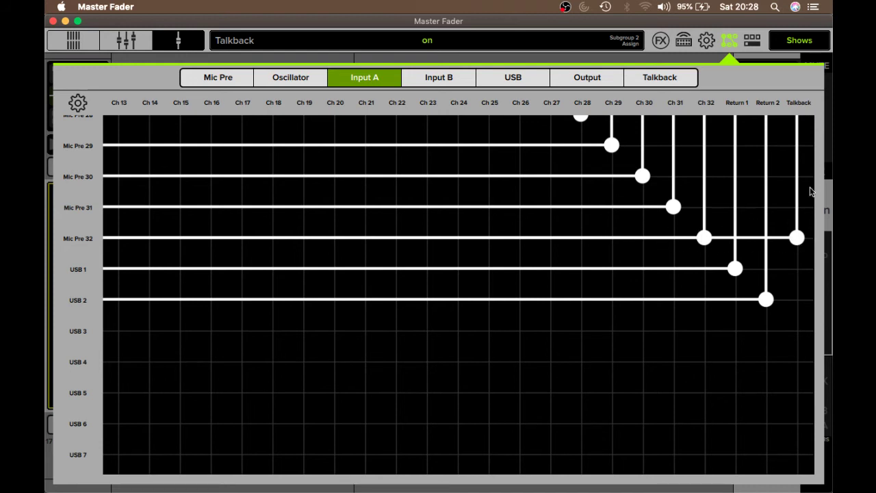
scroll(773, 207, up, 15)
scroll(773, 207, left, 5)
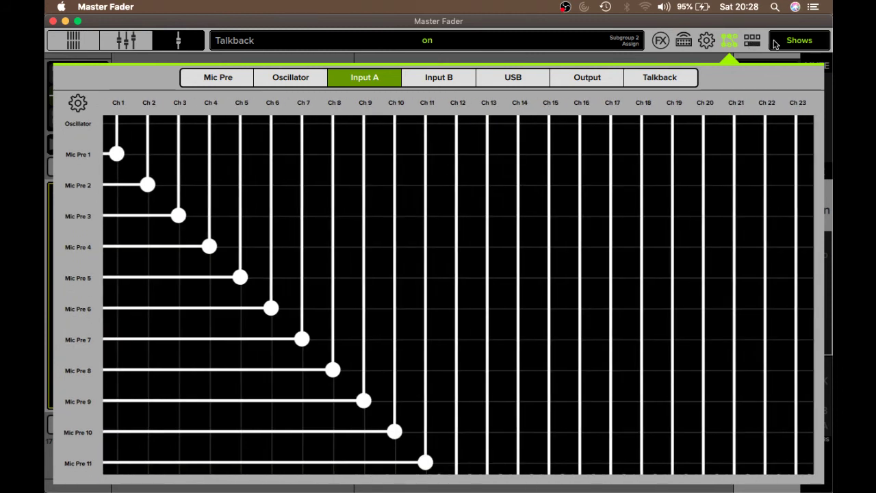
Lower the talkback level to -6.2 dB and reassign talkback to Sub 1 and Sub 2 only
click(751, 40)
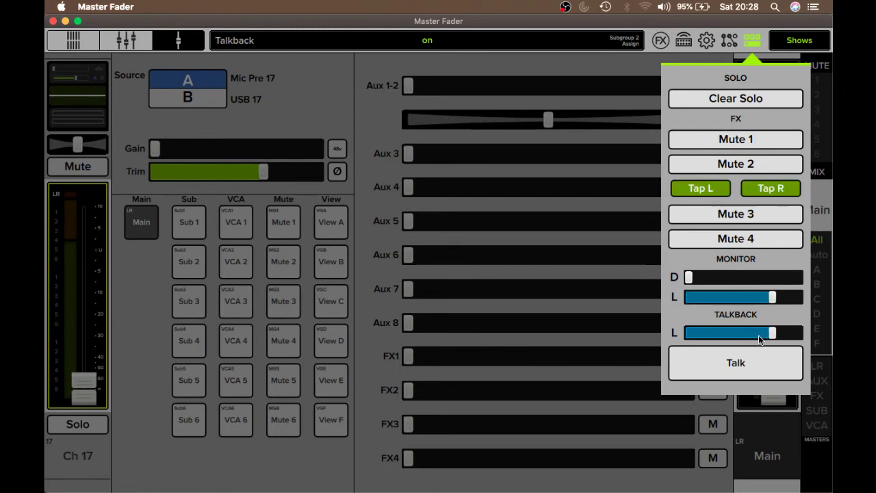
drag(771, 334, 743, 341)
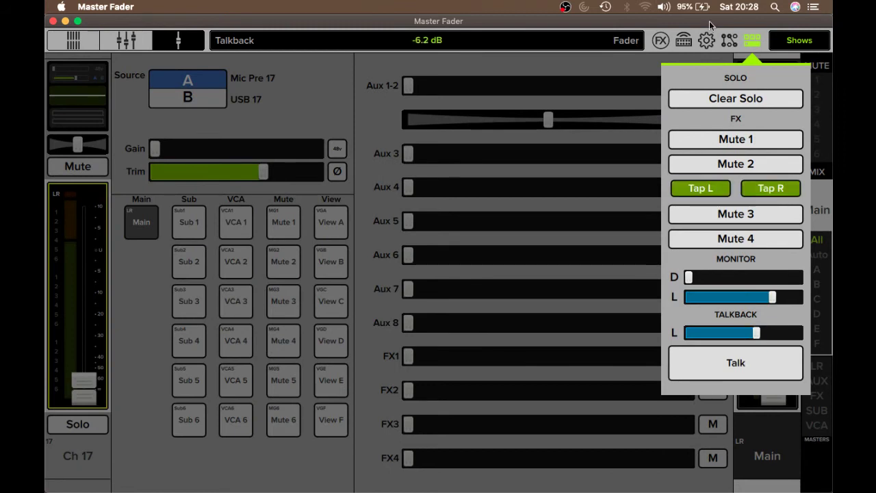
click(732, 44)
click(649, 79)
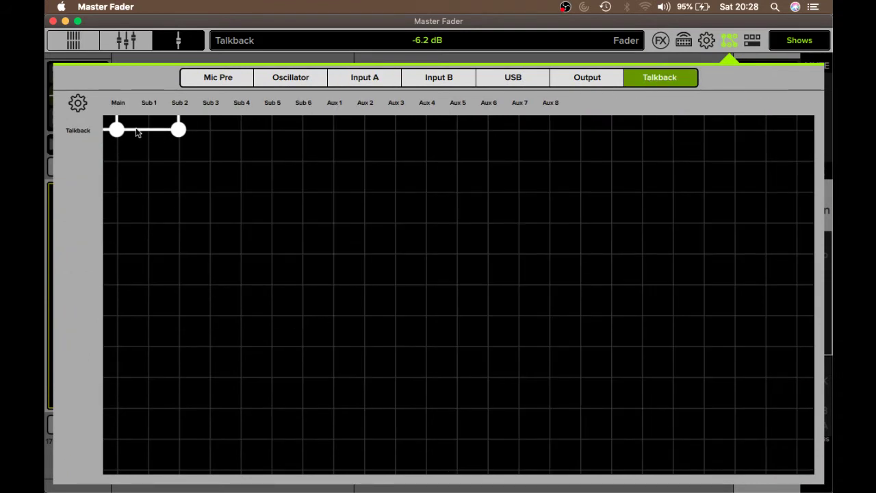
click(240, 130)
click(178, 129)
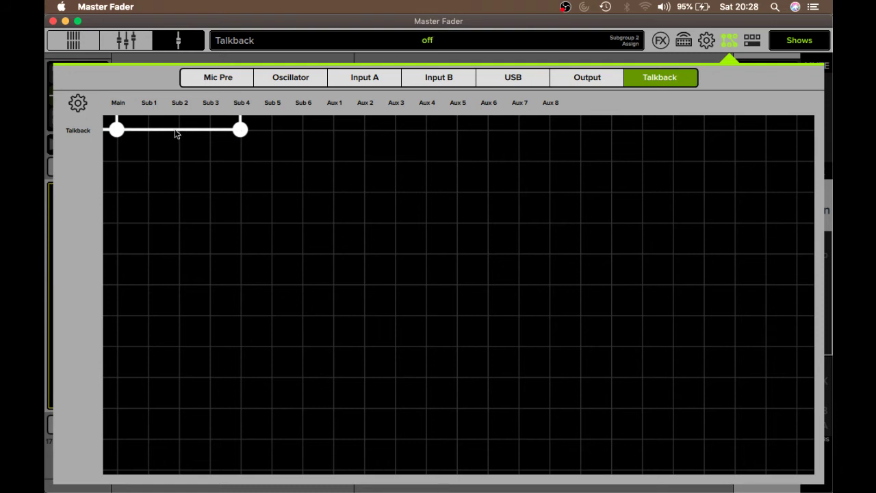
click(148, 129)
click(178, 130)
click(240, 130)
click(116, 130)
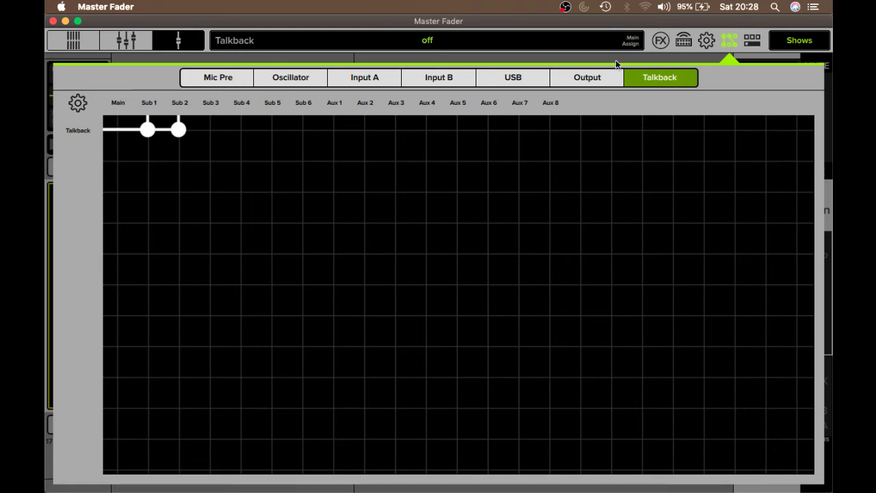
Lower the talkback level to -35.3 dB and switch talkback on and off
click(753, 40)
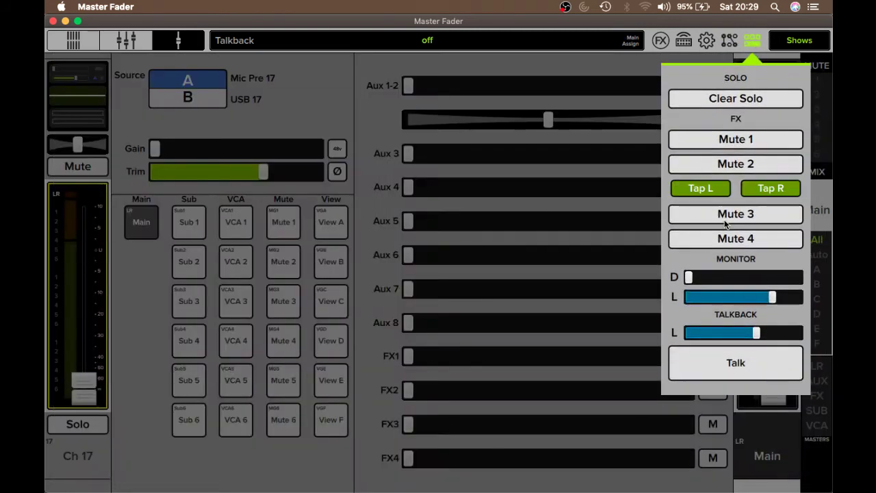
drag(741, 335, 720, 346)
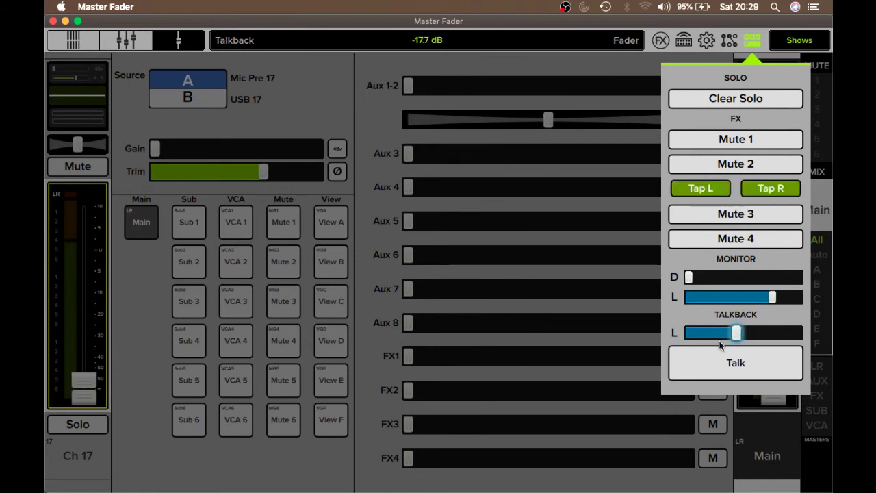
drag(719, 346, 696, 340)
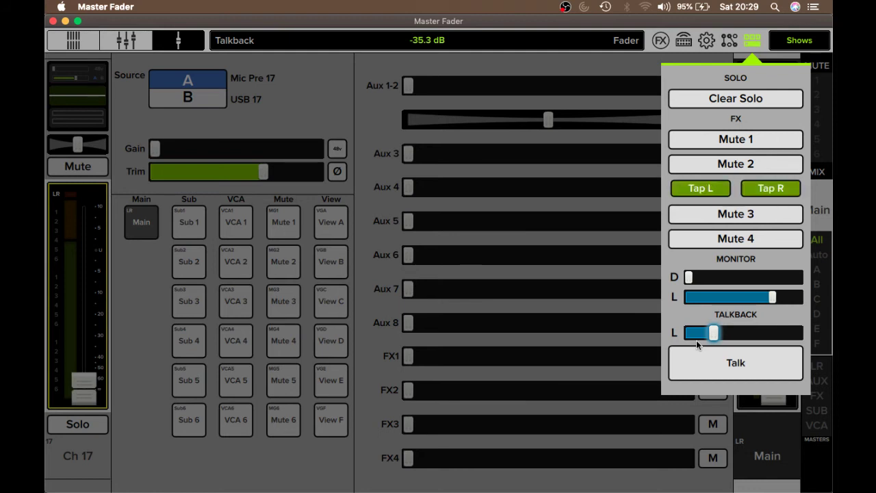
click(704, 365)
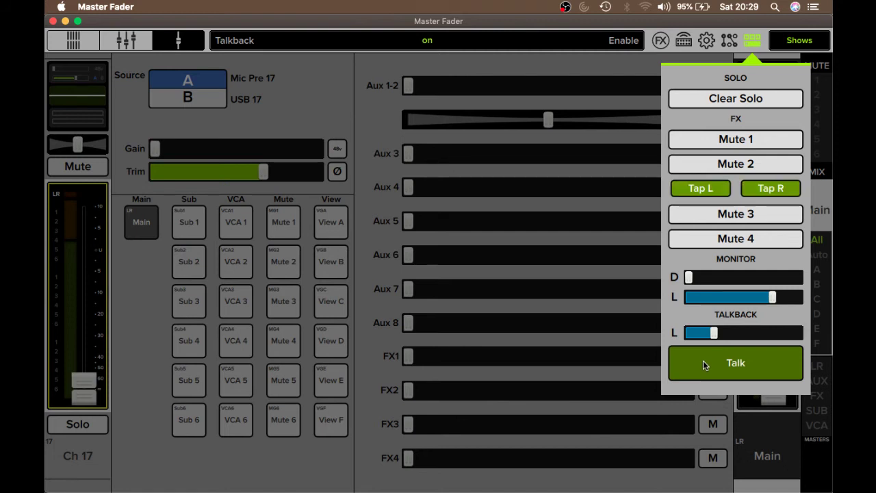
click(703, 360)
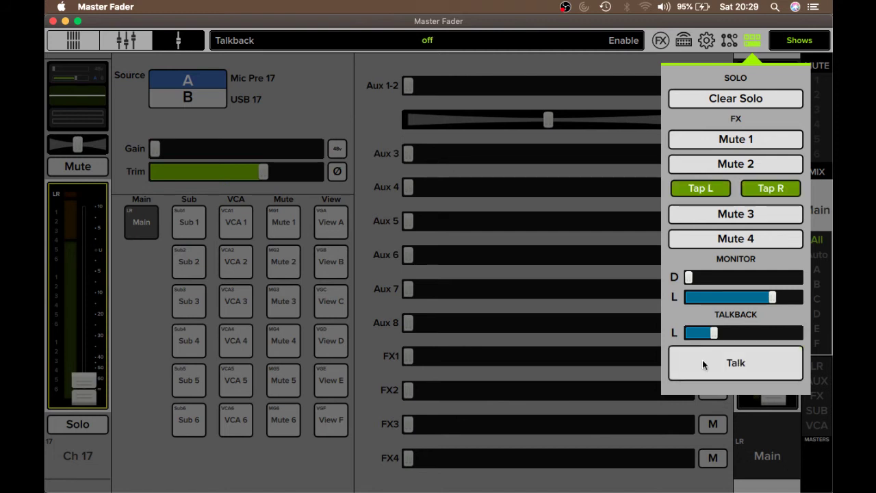
Remove the talkback assignments to Sub 1 and Sub 2 and route talkback to Aux 4 after trying Aux 1
click(727, 39)
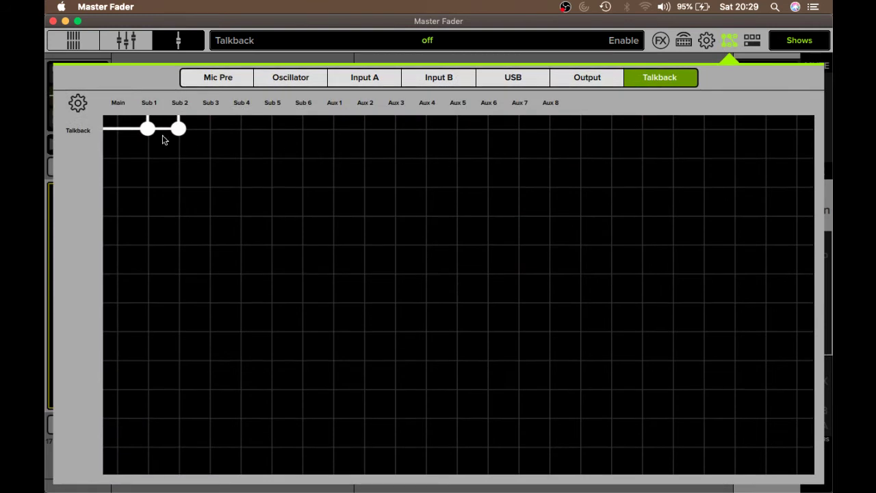
click(148, 130)
click(148, 134)
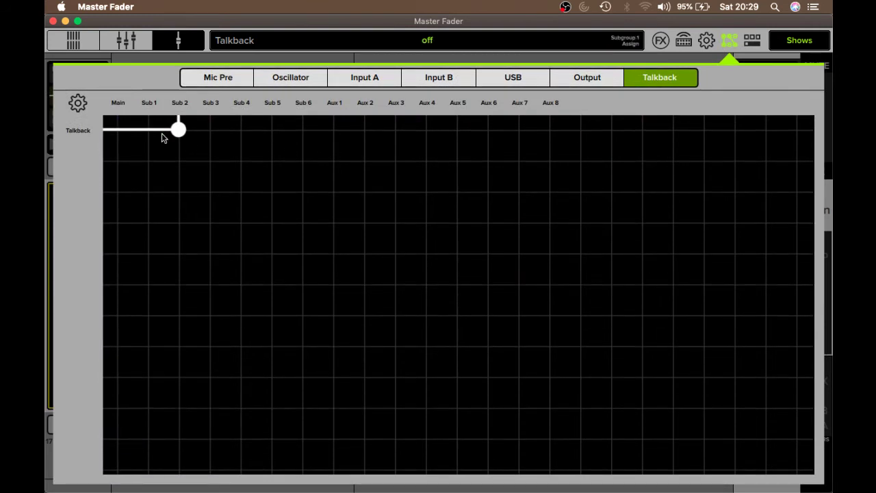
click(271, 131)
click(271, 130)
click(332, 130)
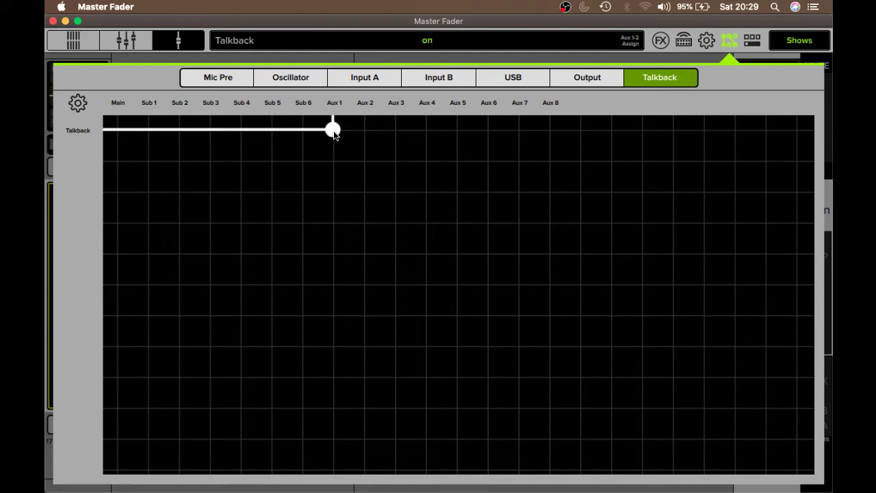
click(364, 130)
click(365, 130)
click(330, 132)
click(428, 130)
Set the talkback level to -21.2 dB, switch talkback on and off, and close the quick access controls
click(752, 39)
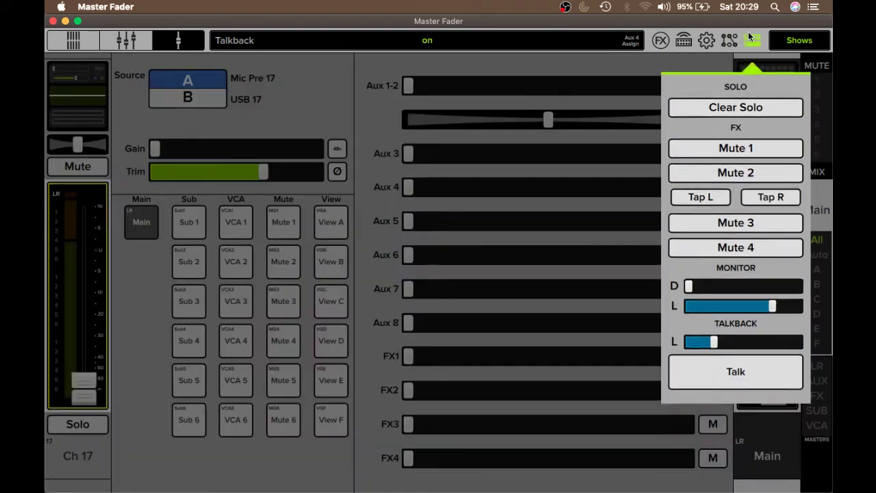
click(715, 333)
drag(720, 334, 732, 333)
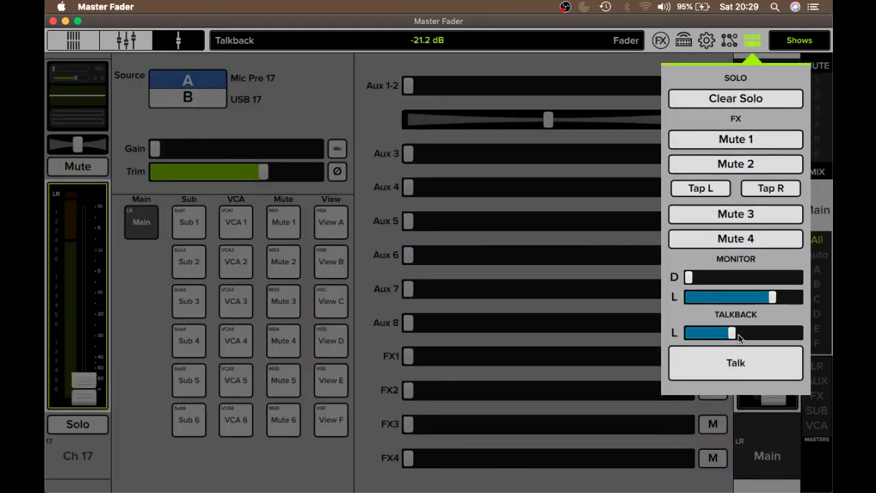
click(736, 365)
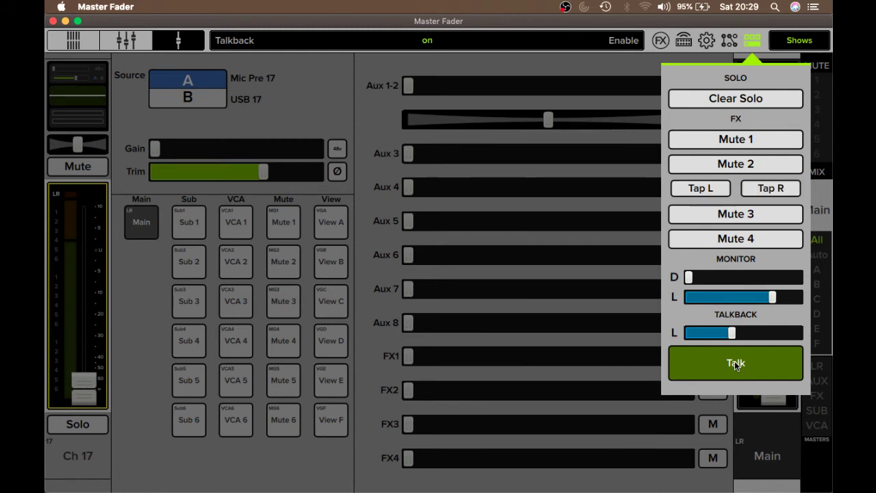
click(735, 365)
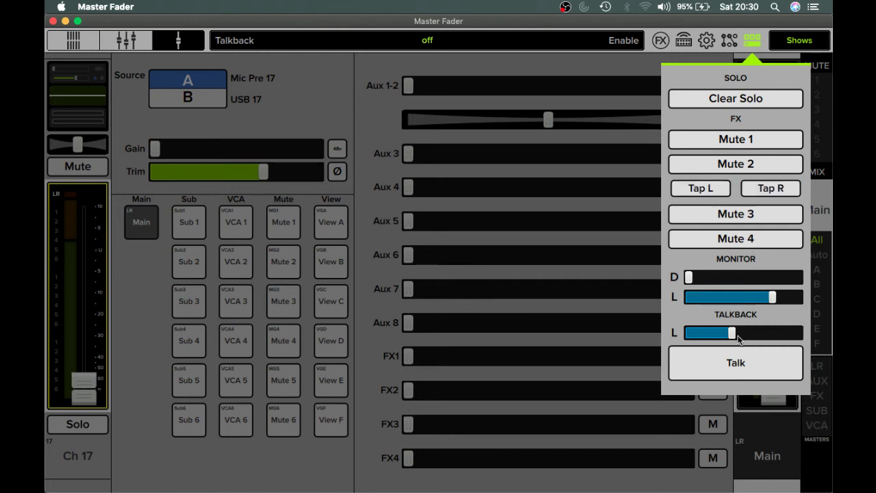
click(751, 43)
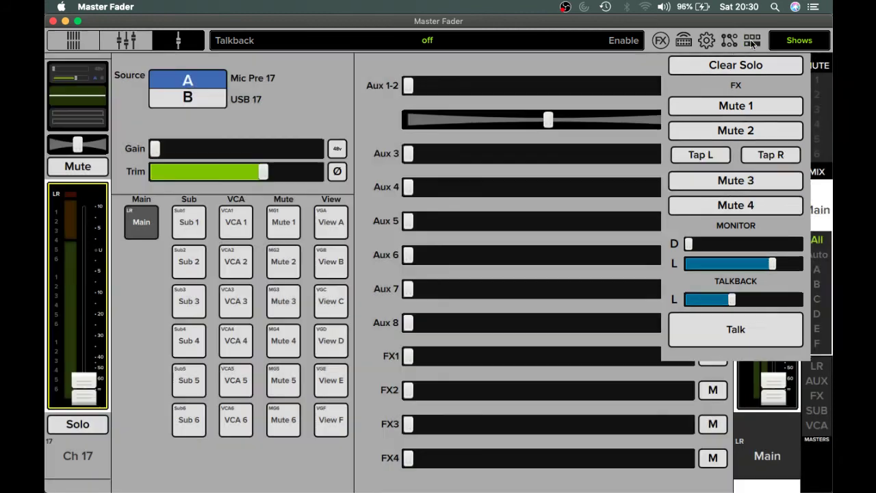
Look through the current show, the offline shows and the show import and export options
click(786, 42)
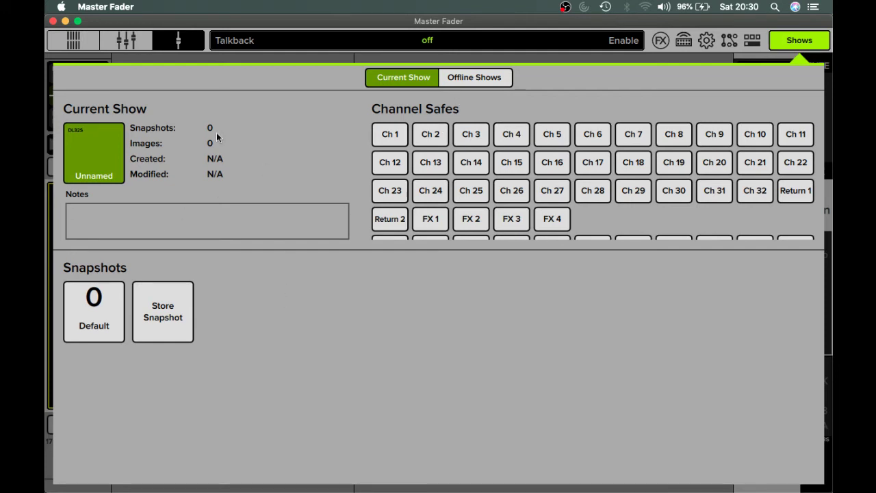
click(487, 78)
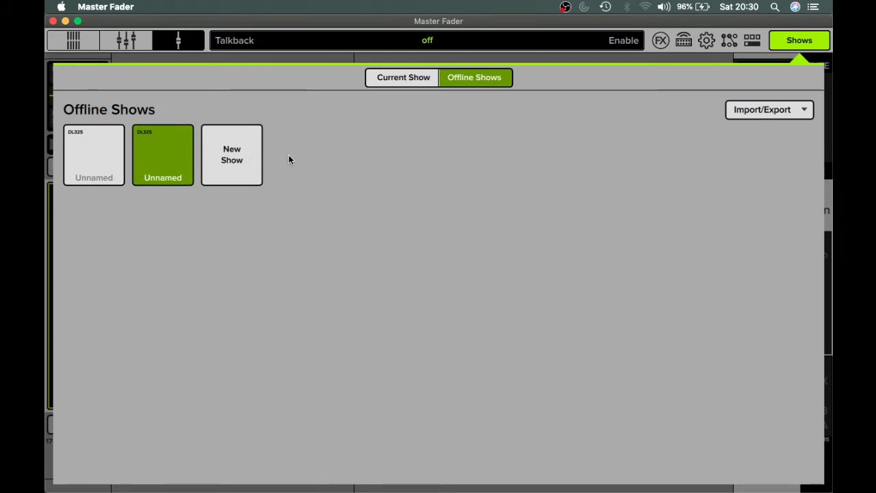
click(760, 111)
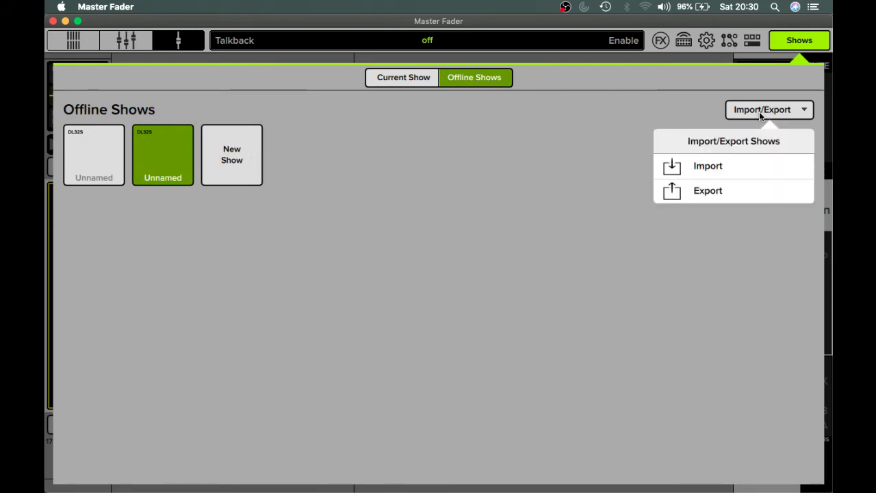
click(760, 111)
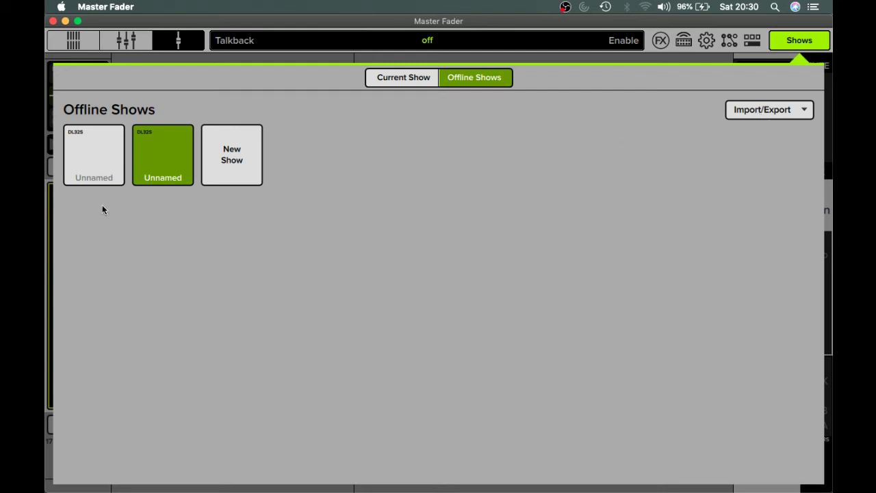
Create a new offline show, name it "live", and look at its load option
click(239, 157)
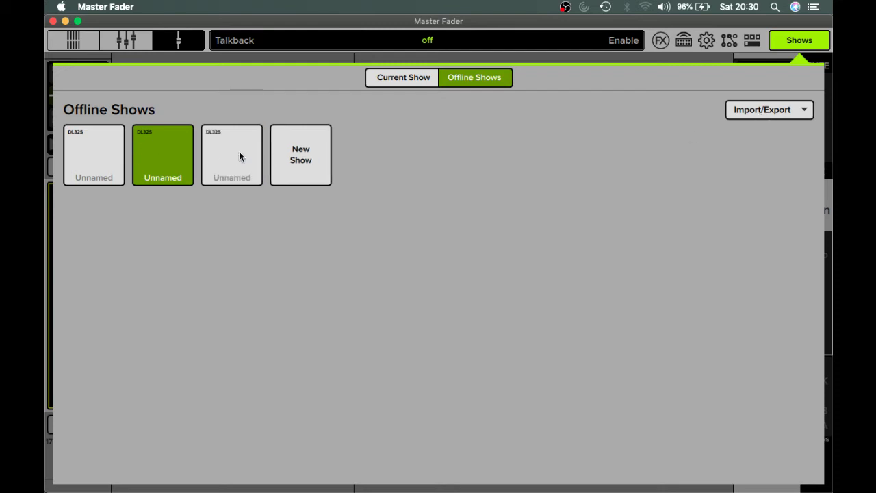
click(239, 157)
click(327, 127)
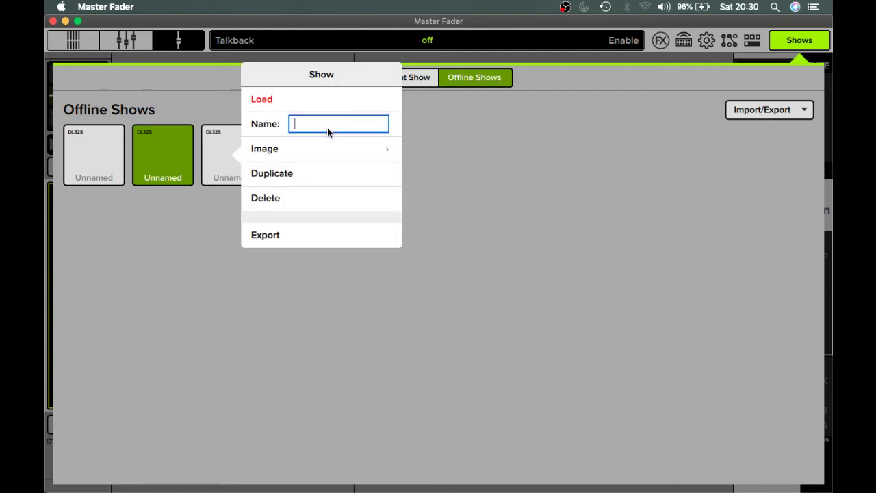
text(I)
click(456, 236)
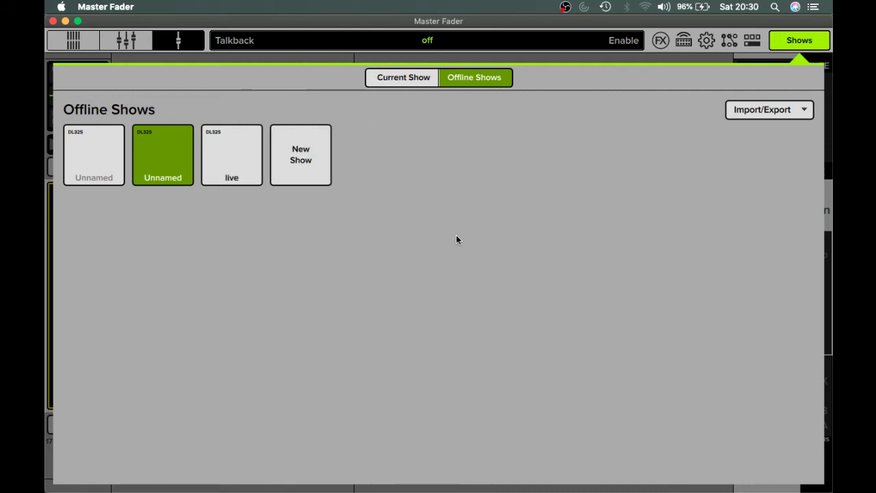
click(249, 176)
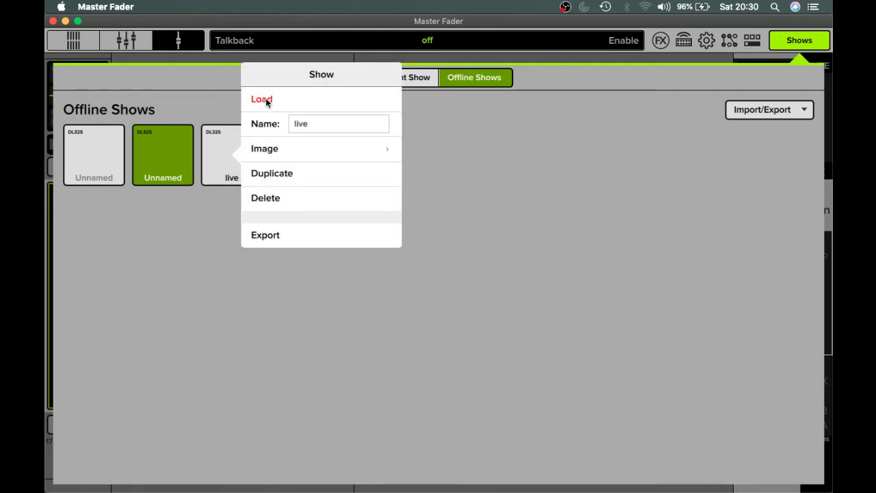
click(228, 181)
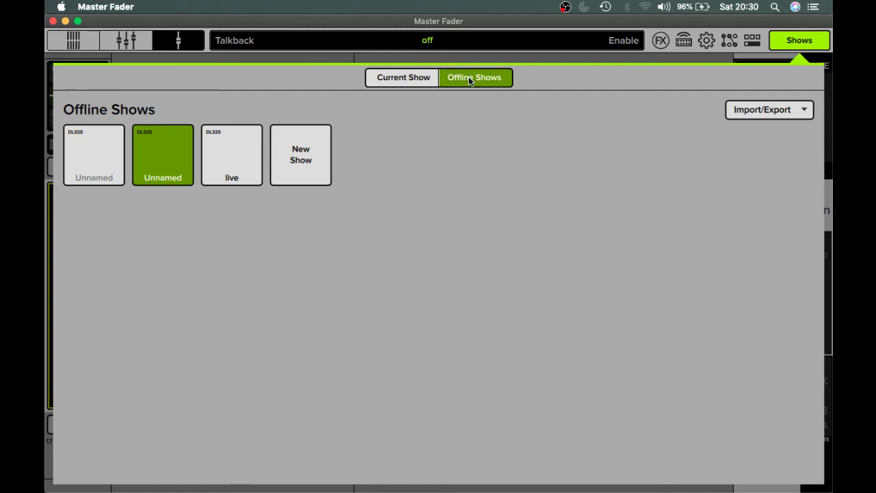
Name the active offline show "youtube"
click(171, 159)
click(243, 125)
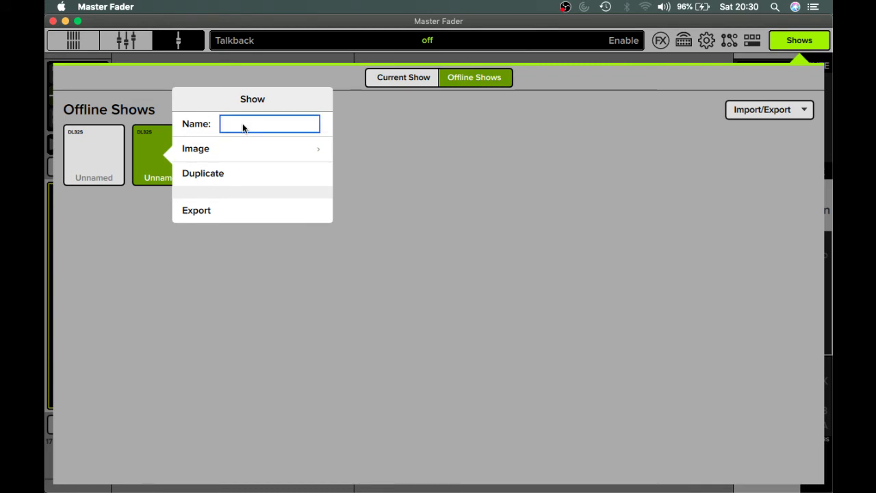
text(y)
text(ube)
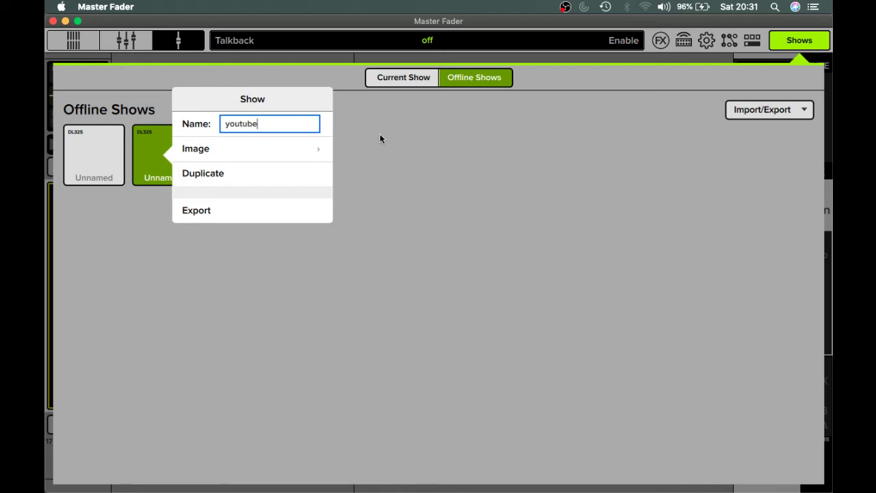
click(441, 308)
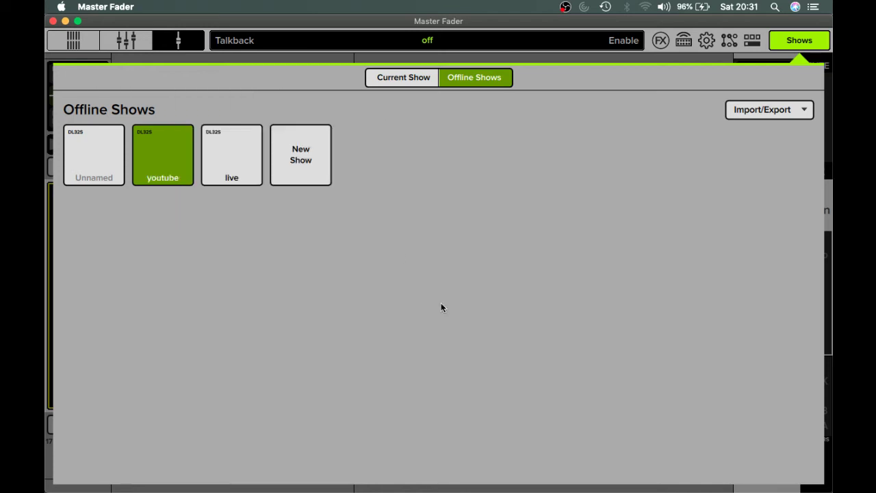
click(147, 134)
click(222, 395)
Fill the current show's notes with "day 1", "added compression" and "be aware that drummer in noisy" on separate lines
click(419, 80)
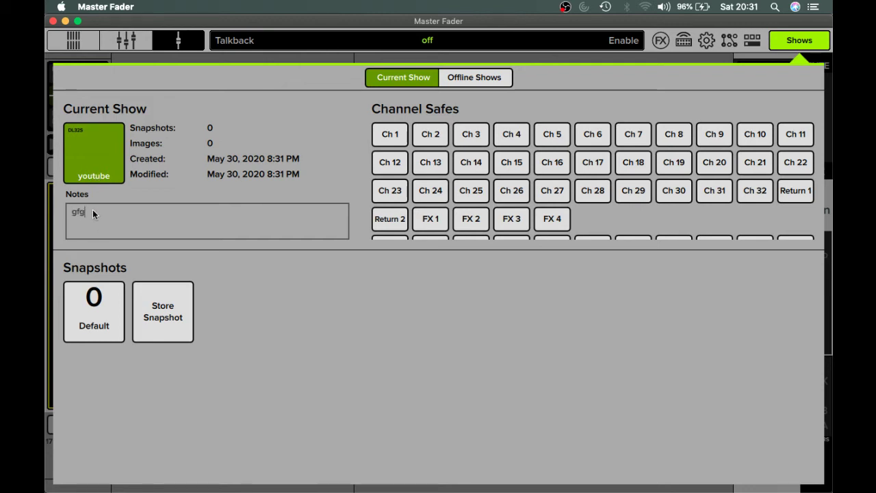
text(y 1)
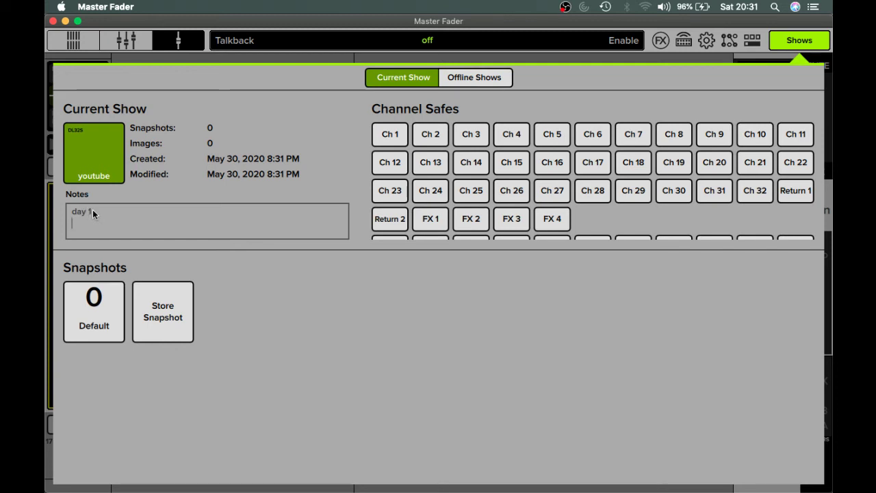
text(added compr)
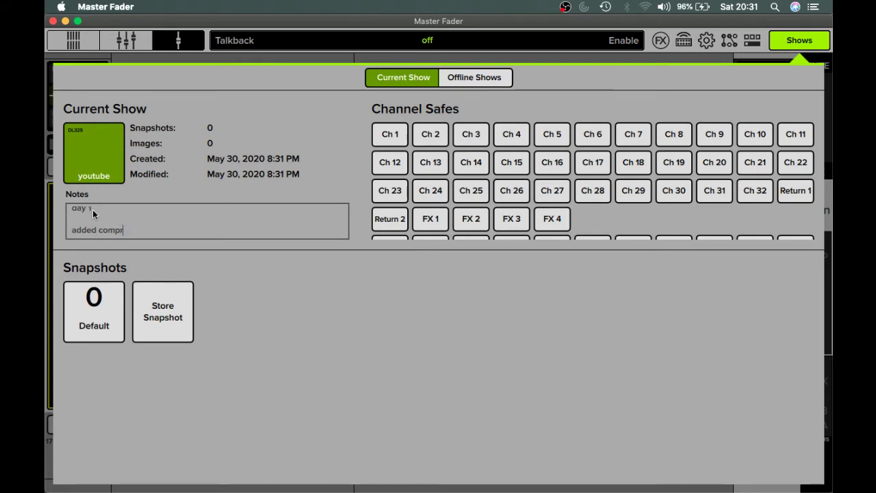
text(ession)
key(Return)
text(b)
key(BackSpace)
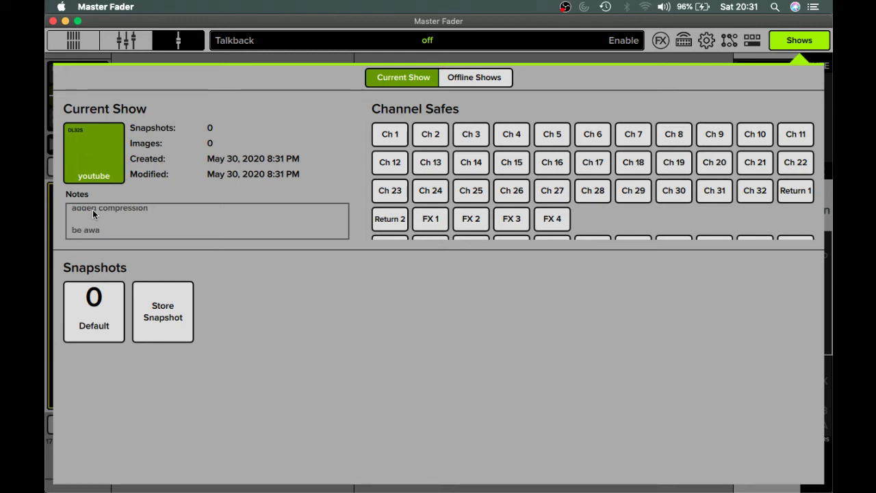
text(re that drummer in noisy)
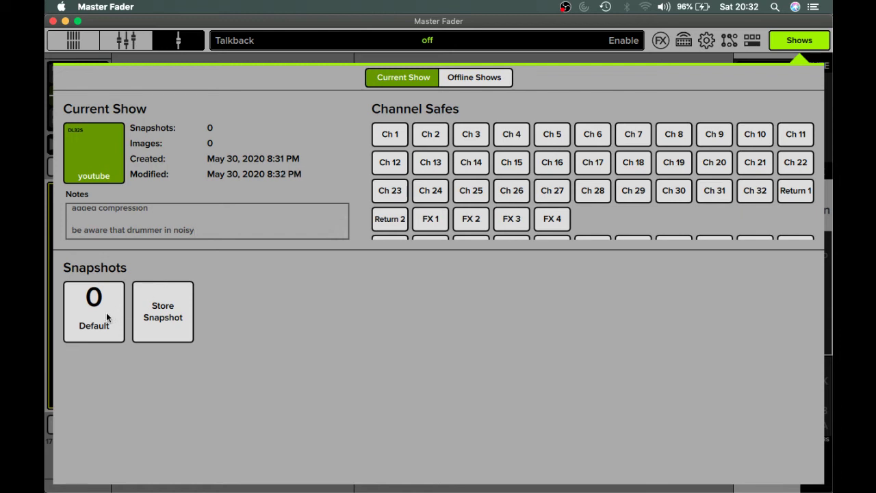
Store a new snapshot in the current show and name it "youtube"
click(149, 307)
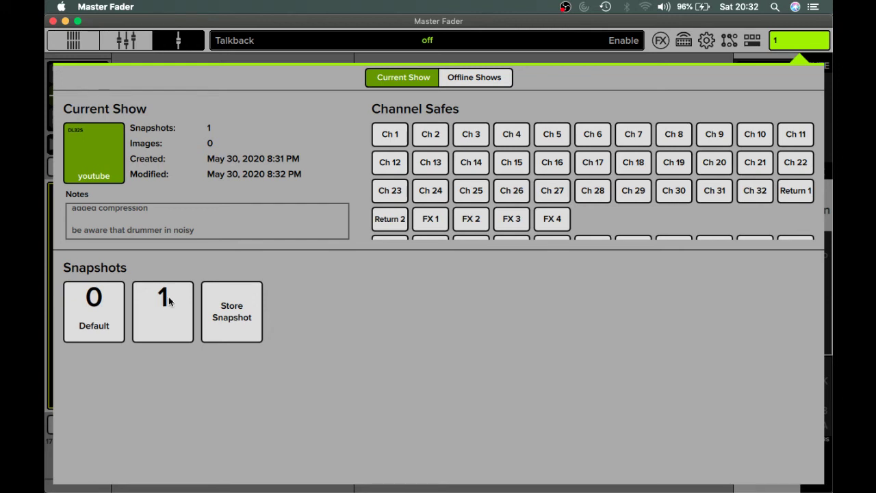
click(167, 312)
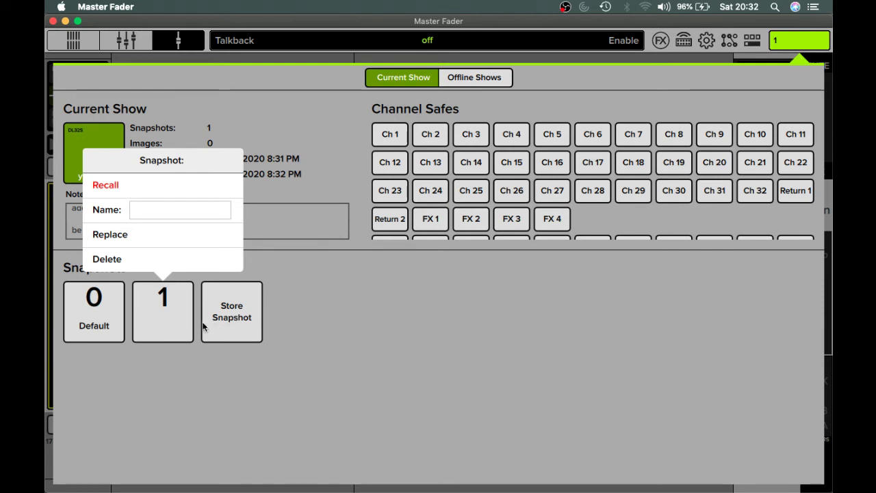
click(140, 211)
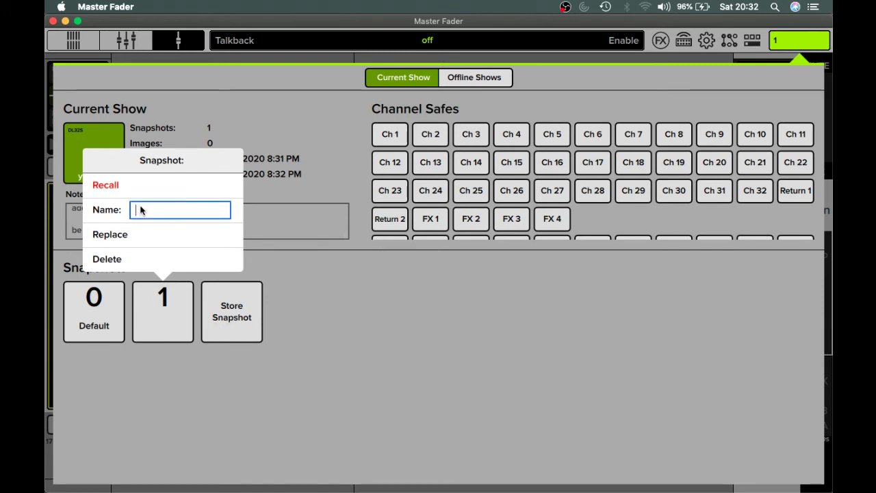
text(yout)
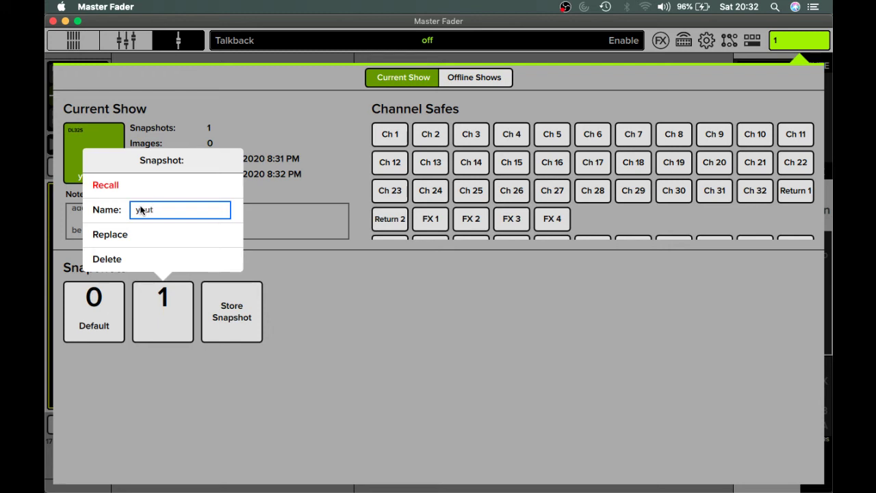
text(ubr)
key(BackSpace)
text(e)
click(308, 297)
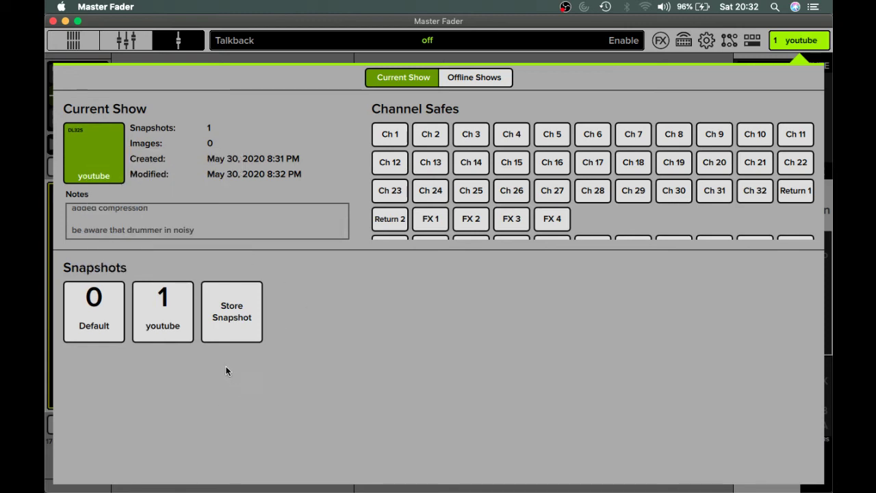
Check the Default snapshot's options, and replace the youtube snapshot with the current mixer settings
click(113, 322)
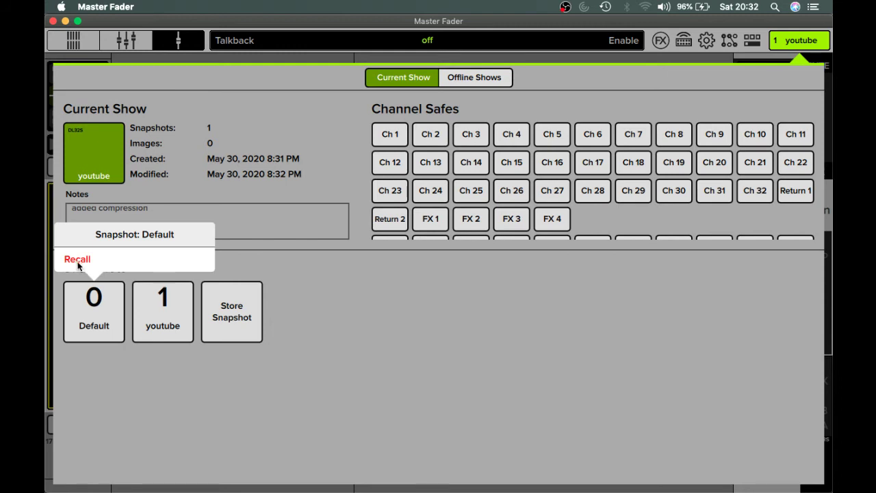
click(172, 327)
click(172, 326)
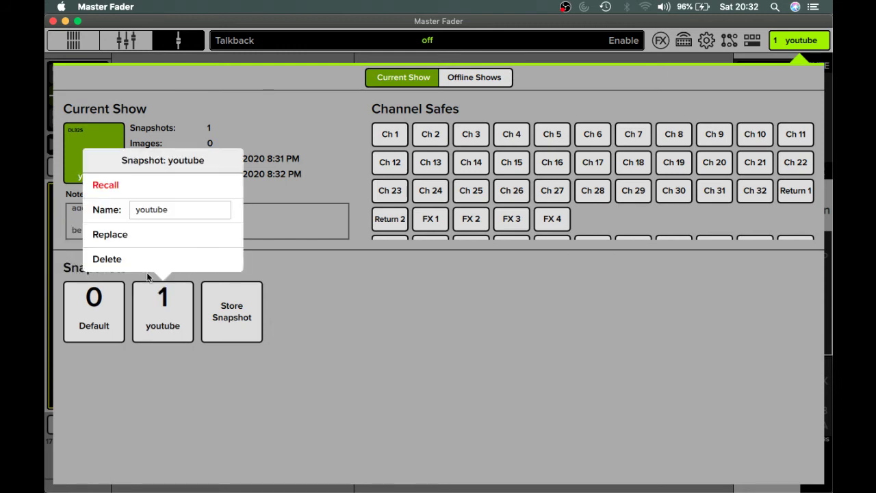
click(132, 234)
click(393, 269)
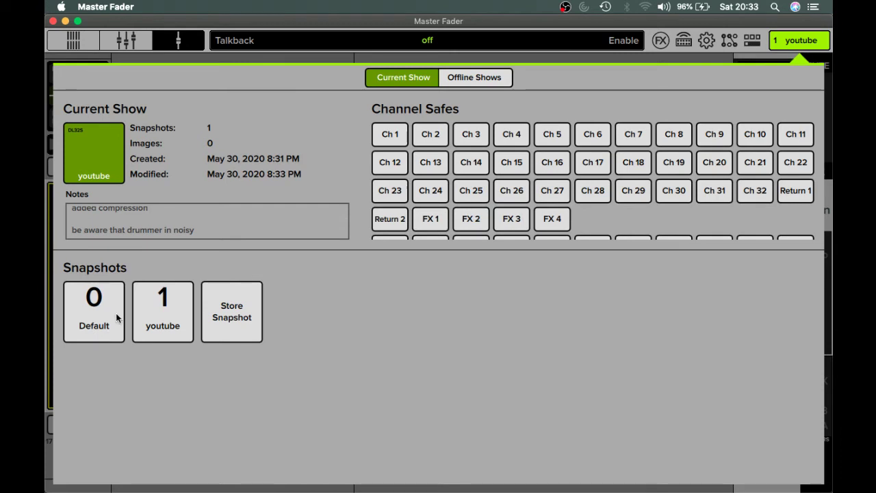
Recall the Default snapshot to reset the mixer
click(159, 333)
click(107, 327)
click(101, 286)
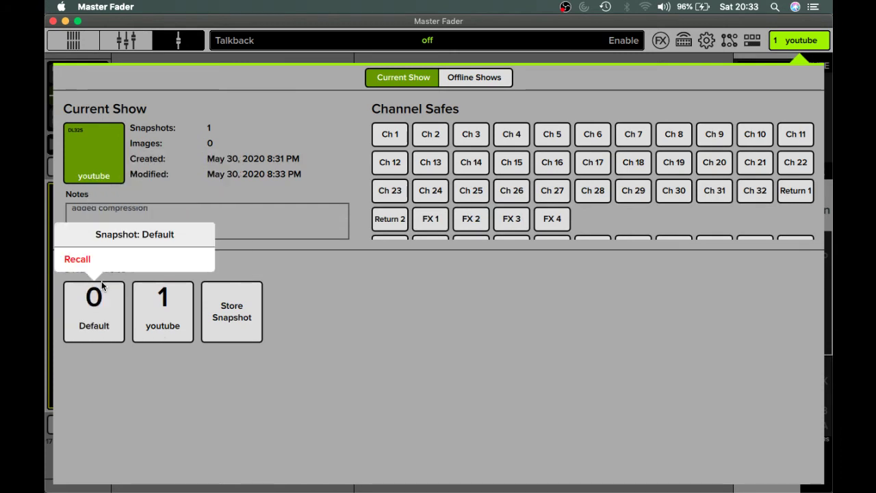
click(89, 258)
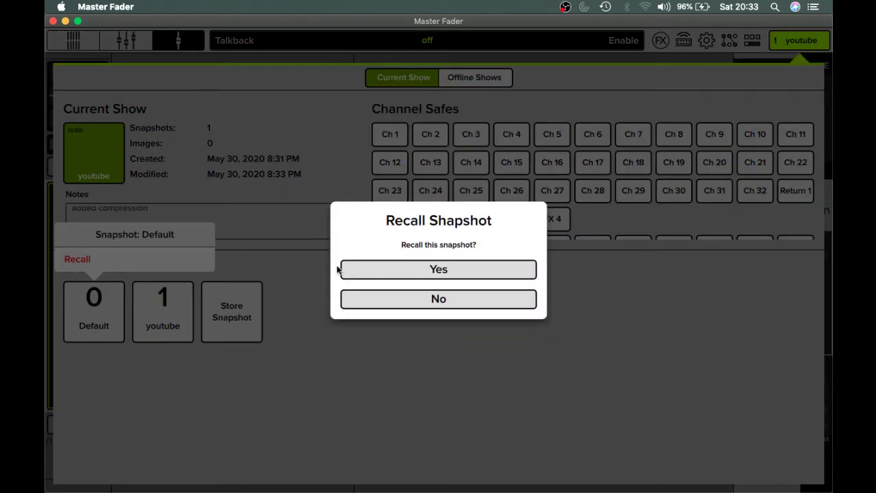
click(409, 273)
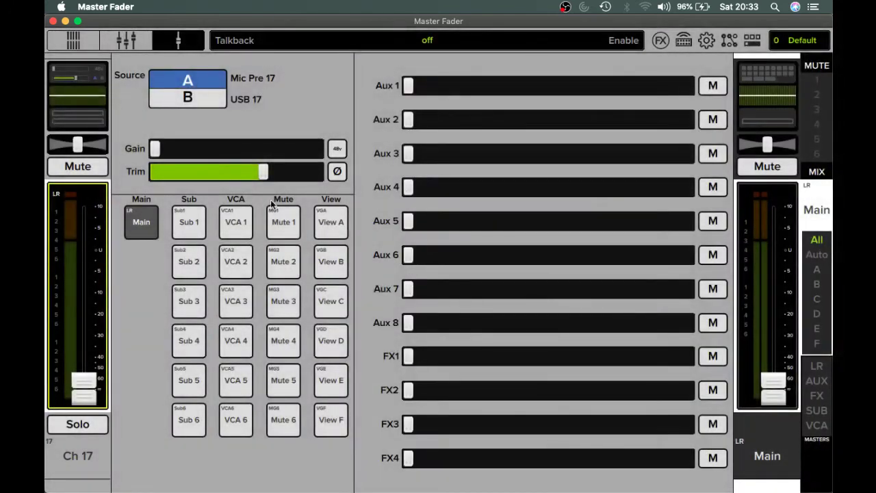
Examine the faders across all channels and in the Aux 1 mix, and return to the Main mix
click(136, 40)
scroll(197, 342, right, 5)
scroll(197, 342, left, 10)
scroll(197, 342, right, 8)
scroll(197, 342, left, 8)
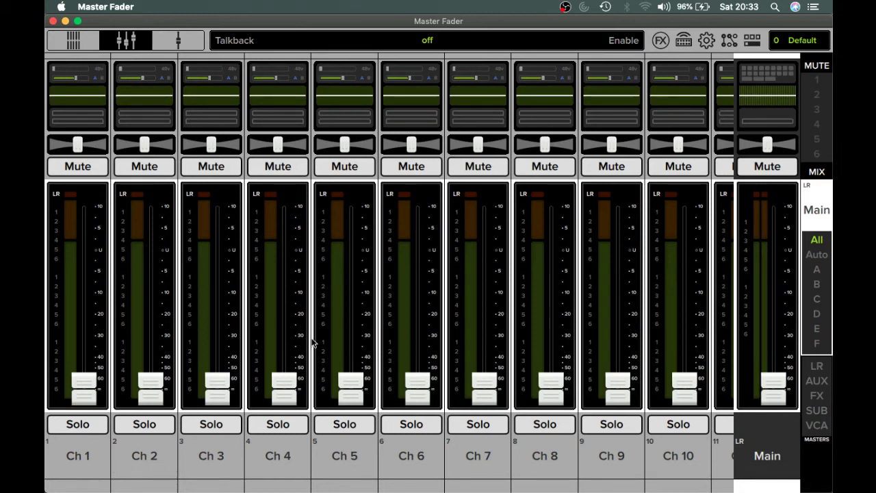
scroll(313, 342, right, 3)
click(819, 220)
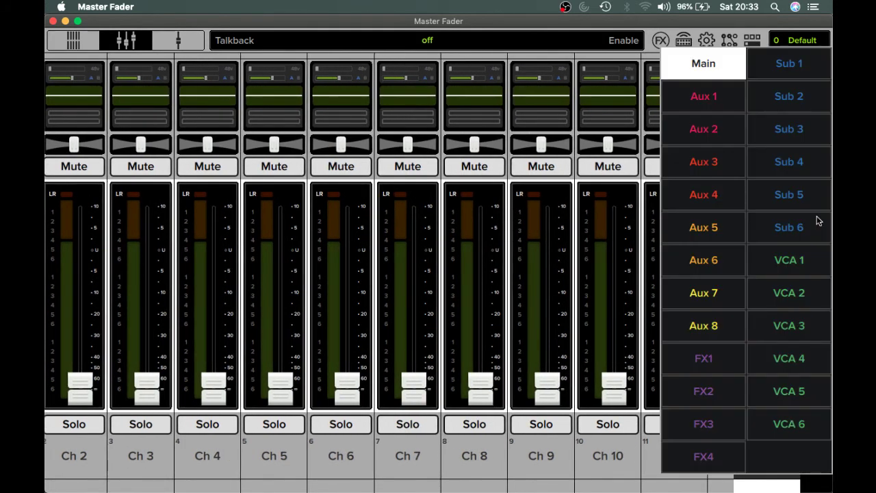
click(721, 106)
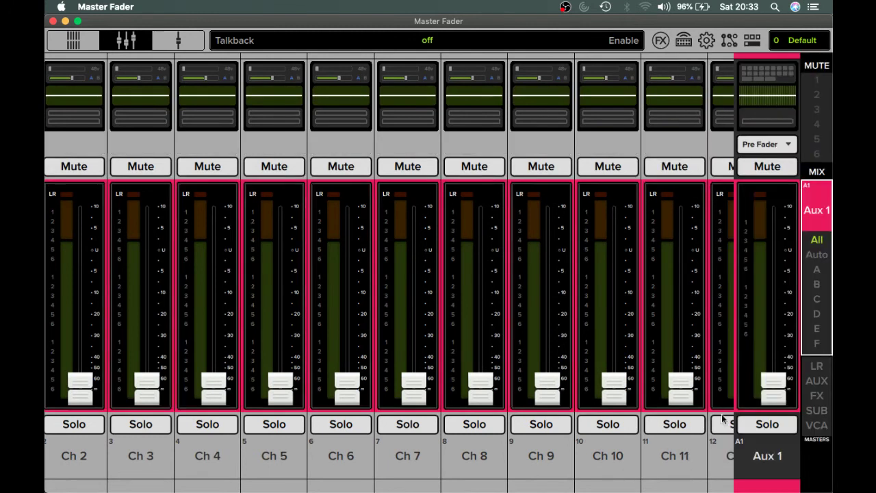
click(810, 209)
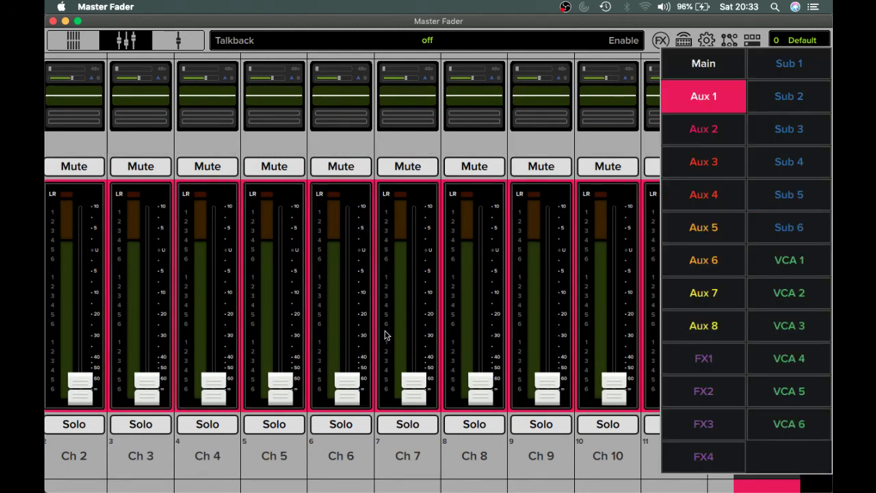
click(685, 73)
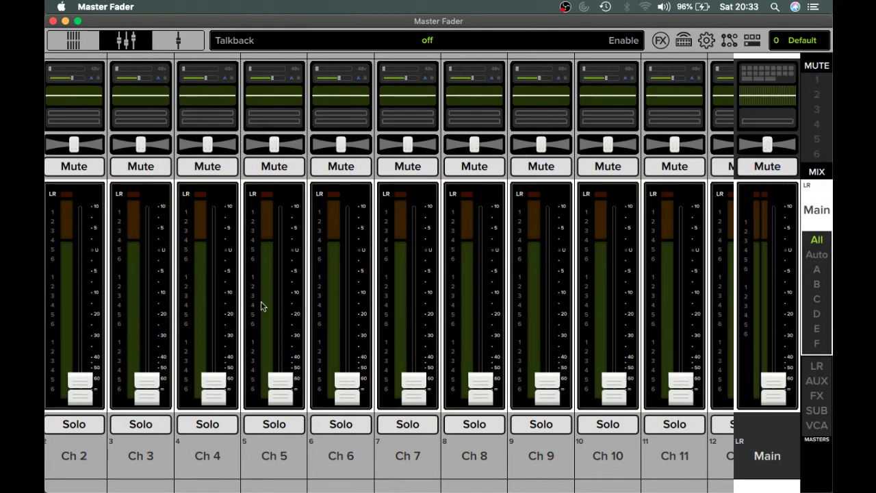
scroll(218, 428, left, 3)
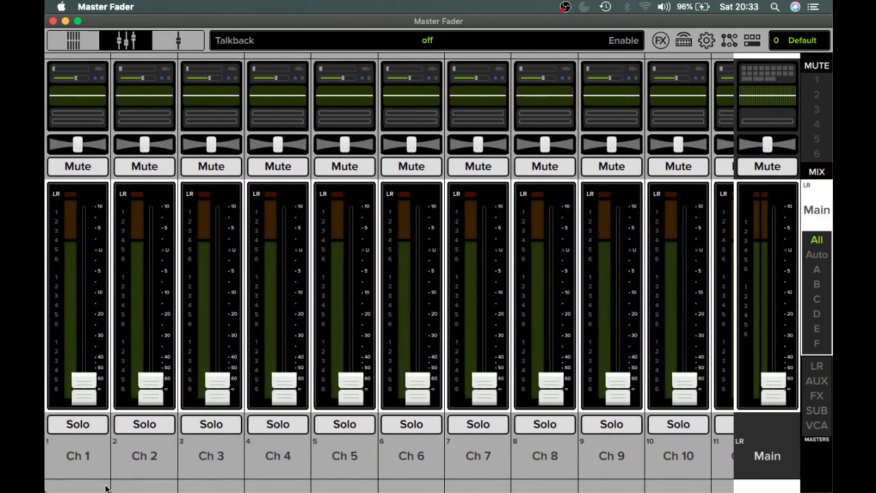
Check channel 1's naming options, inputs, assignments and sends, keeping its FX1 send off
click(88, 471)
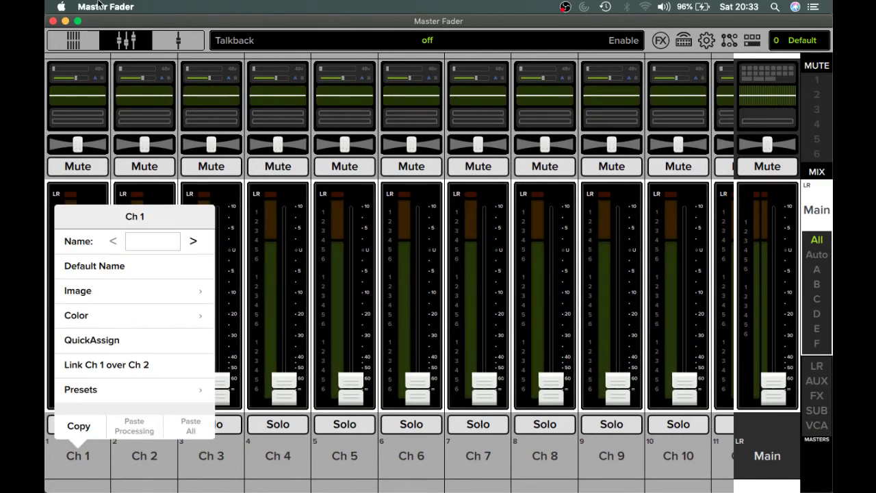
click(76, 109)
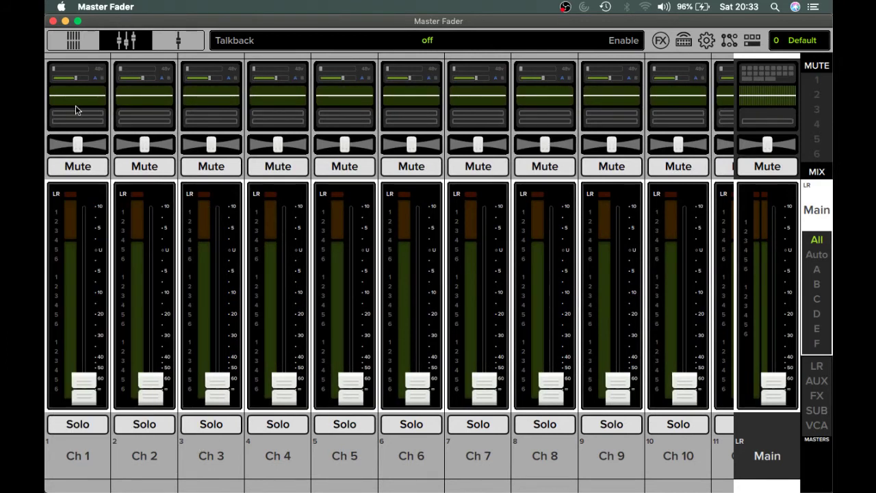
click(75, 82)
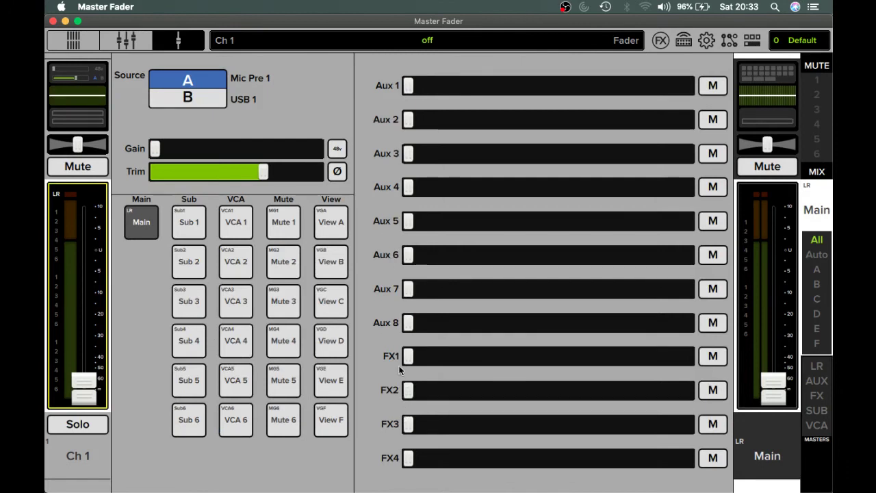
drag(408, 357, 357, 358)
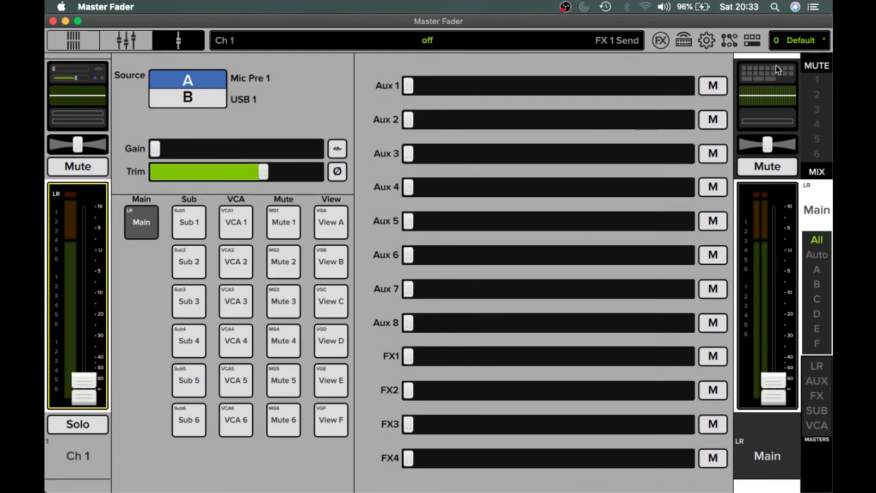
Recall the youtube snapshot, check the channel faders, and reopen the current show
click(788, 43)
click(154, 320)
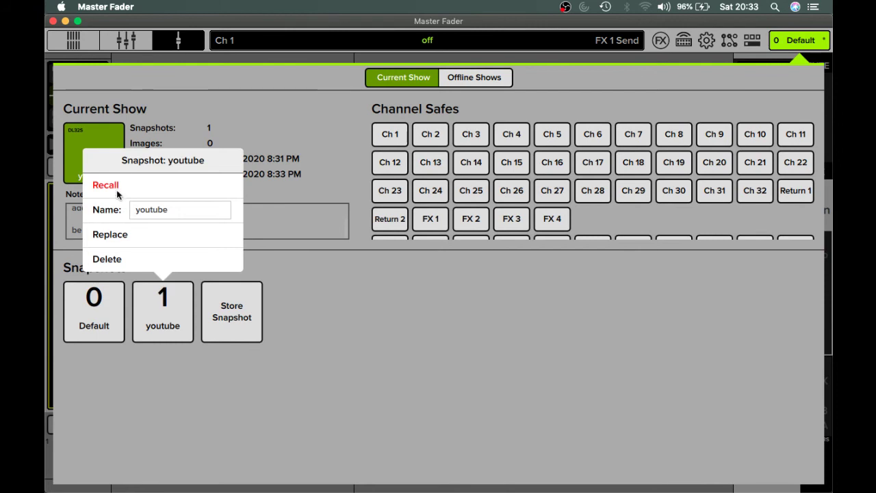
click(116, 189)
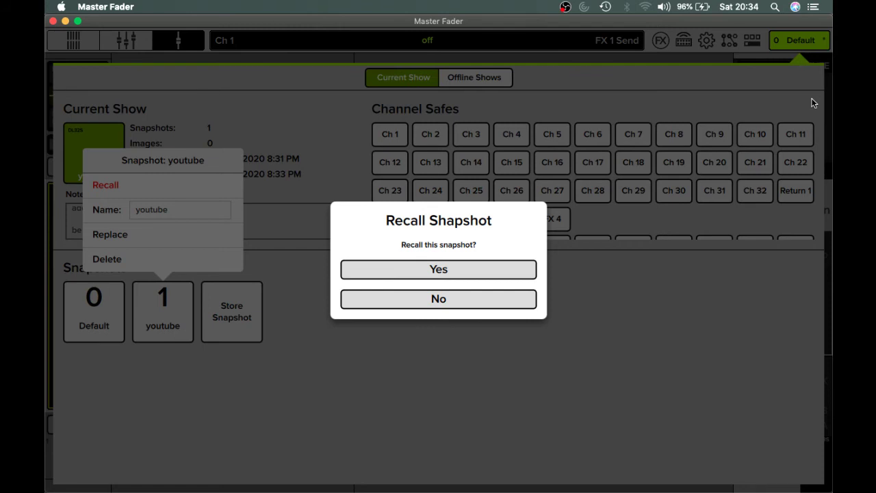
click(438, 268)
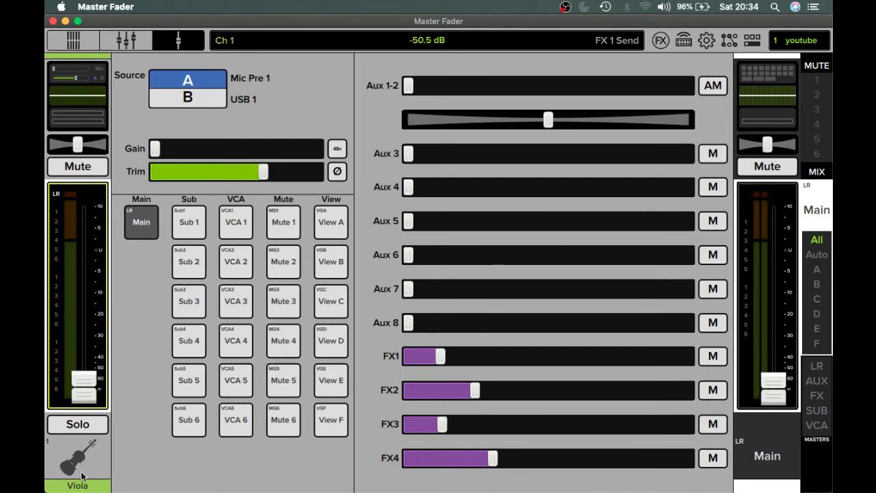
click(125, 41)
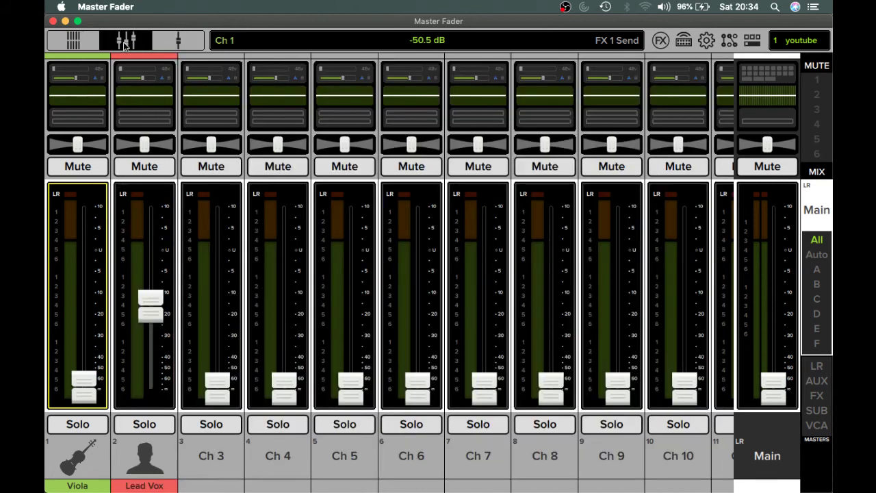
click(785, 42)
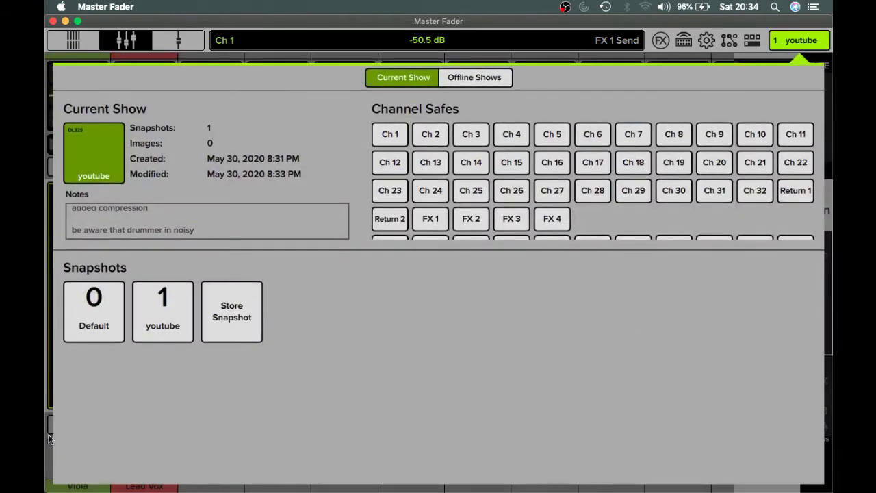